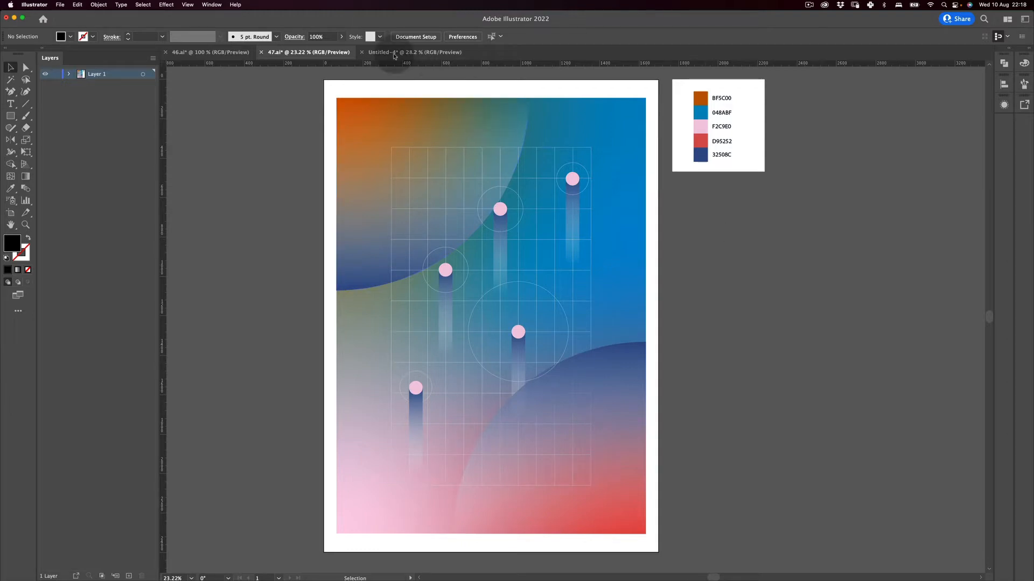
Step: Switch to the 46.ai document and examine the full poster composition
{"action": "left_click", "coordinate": [241, 53]}
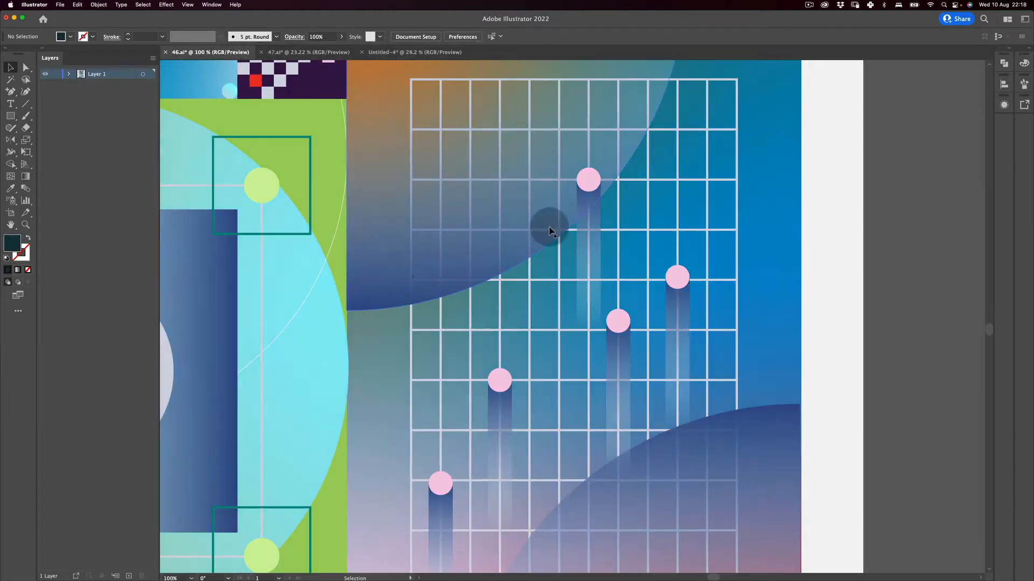
{"action": "key", "text": "z"}
{"action": "left_click_drag", "start_coordinate": [543, 254], "coordinate": [423, 288]}
{"action": "key", "text": "space"}
{"action": "left_click_drag", "start_coordinate": [552, 176], "coordinate": [530, 246]}
{"action": "key", "text": "z"}
{"action": "key", "text": "space"}
{"action": "left_click_drag", "start_coordinate": [543, 203], "coordinate": [559, 277]}
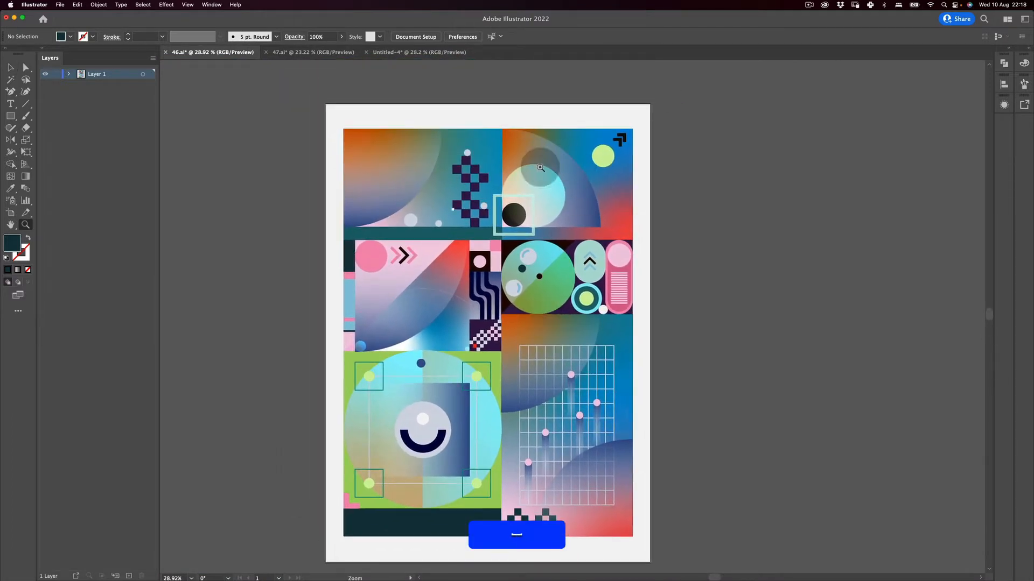
{"action": "left_click_drag", "start_coordinate": [554, 330], "coordinate": [552, 303]}
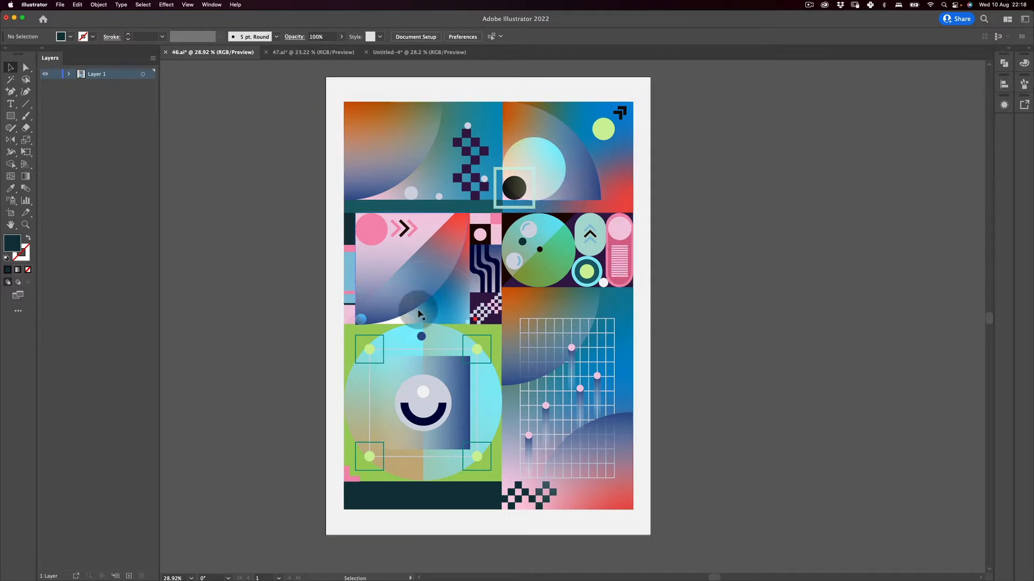
{"action": "key", "text": "v"}
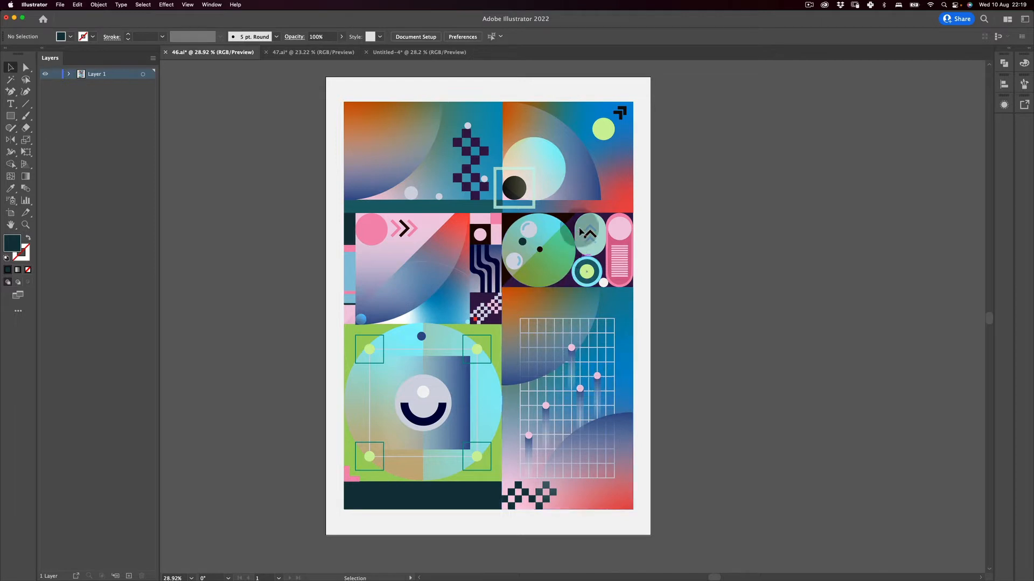
Step: Undo the accidental move of the white poster background and lock the background in place
{"action": "left_click_drag", "start_coordinate": [669, 83], "coordinate": [346, 541]}
{"action": "key", "text": "space"}
{"action": "key", "text": "v"}
{"action": "left_click", "coordinate": [317, 401]}
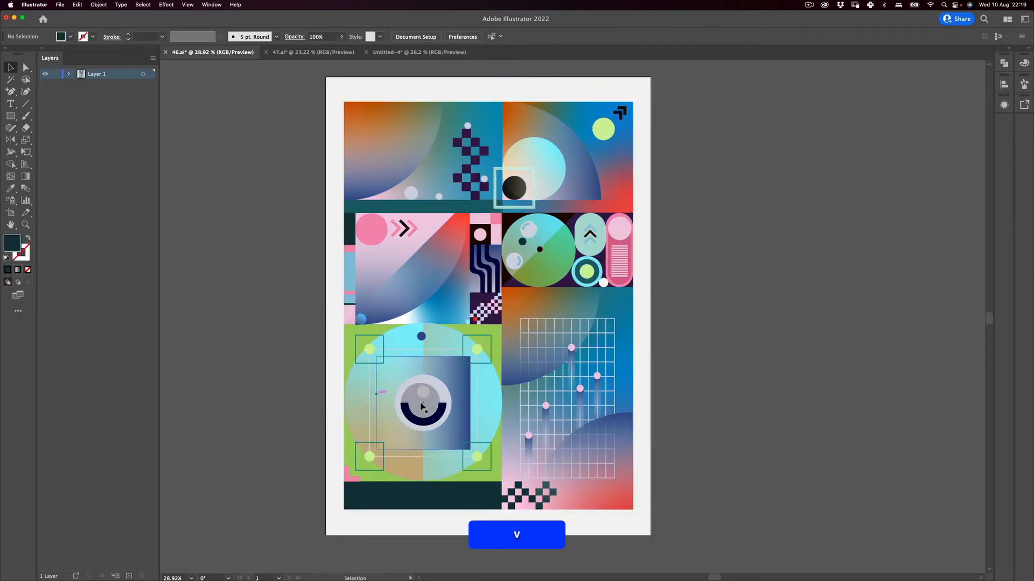
{"action": "key", "text": "space"}
{"action": "left_click_drag", "start_coordinate": [486, 336], "coordinate": [431, 283]}
{"action": "key", "text": "z"}
{"action": "left_click_drag", "start_coordinate": [501, 300], "coordinate": [554, 291]}
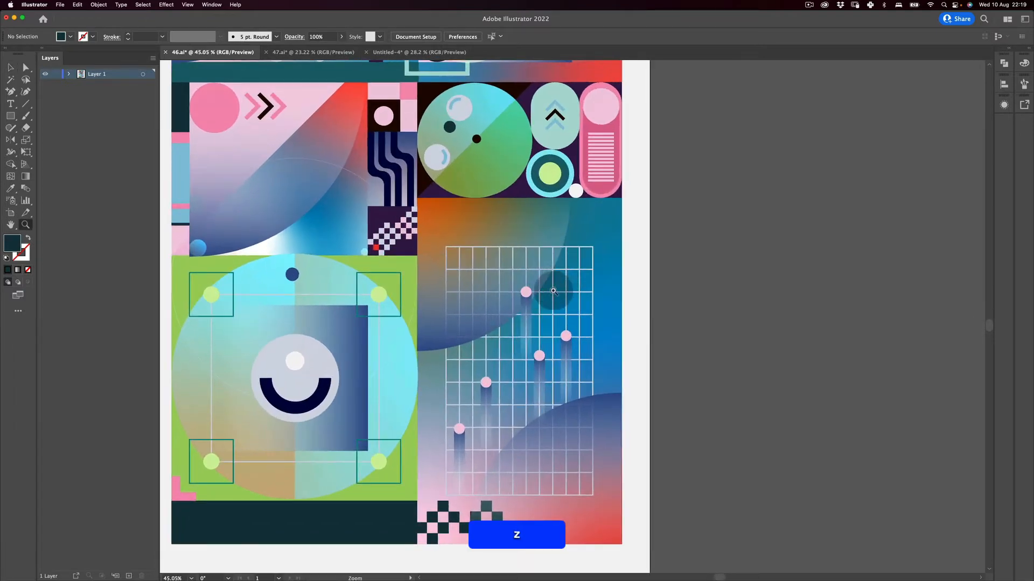
{"action": "key", "text": "v"}
{"action": "left_click_drag", "start_coordinate": [627, 228], "coordinate": [532, 484]}
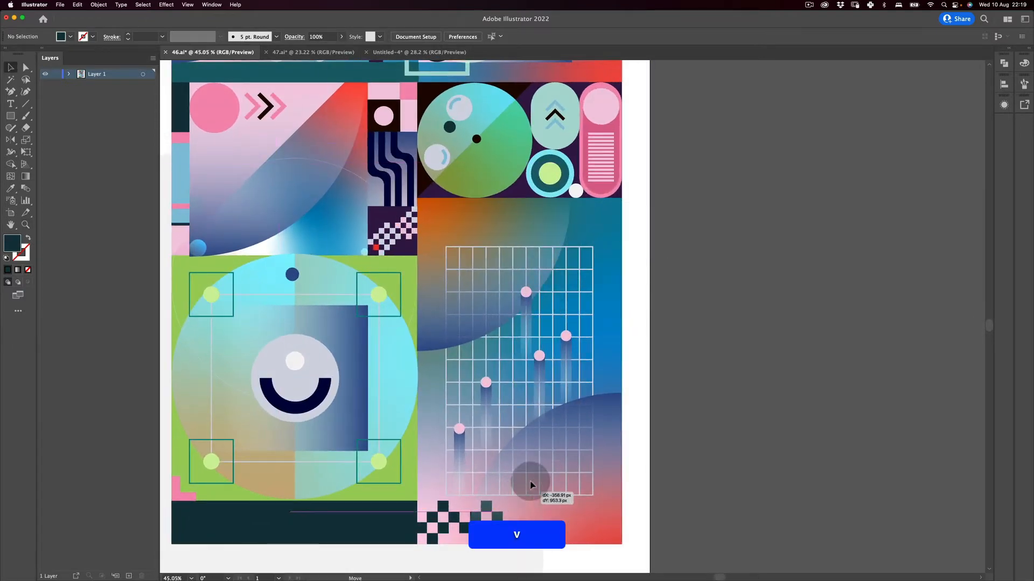
{"action": "key", "text": "super+z"}
{"action": "key", "text": "super+2"}
Step: Examine the grid panel with pink circles and fading trails in the lower part of the 46.ai poster
{"action": "left_click_drag", "start_coordinate": [679, 234], "coordinate": [463, 563]}
{"action": "key", "text": "z"}
{"action": "left_click_drag", "start_coordinate": [527, 306], "coordinate": [556, 304]}
{"action": "key", "text": "space"}
{"action": "left_click_drag", "start_coordinate": [533, 369], "coordinate": [501, 318]}
{"action": "key", "text": "f"}
{"action": "key", "text": "space"}
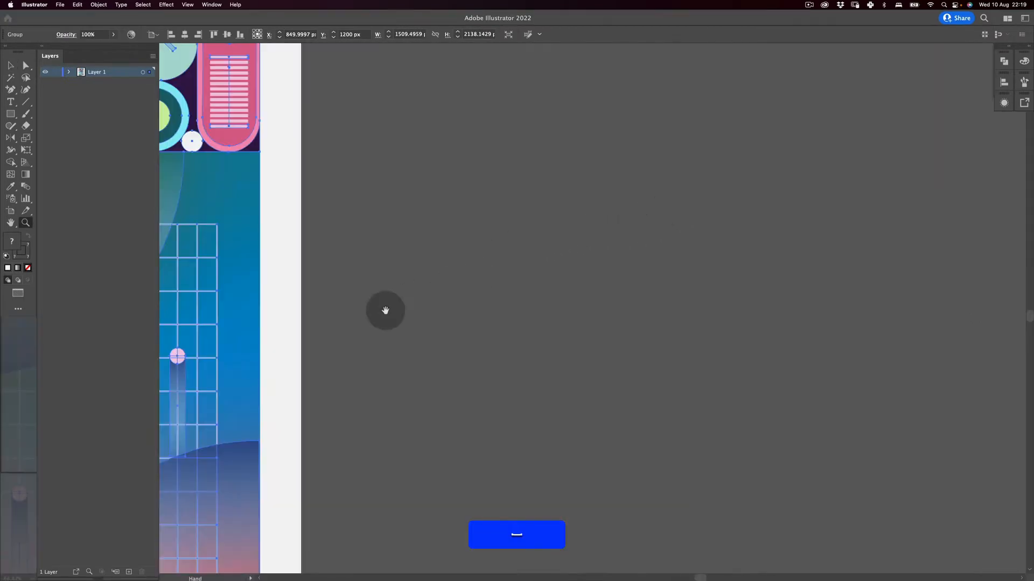
{"action": "left_click_drag", "start_coordinate": [299, 344], "coordinate": [648, 220]}
{"action": "key", "text": "z"}
{"action": "left_click_drag", "start_coordinate": [532, 253], "coordinate": [553, 262]}
{"action": "key", "text": "v"}
{"action": "left_click", "coordinate": [630, 190]}
{"action": "key", "text": "space"}
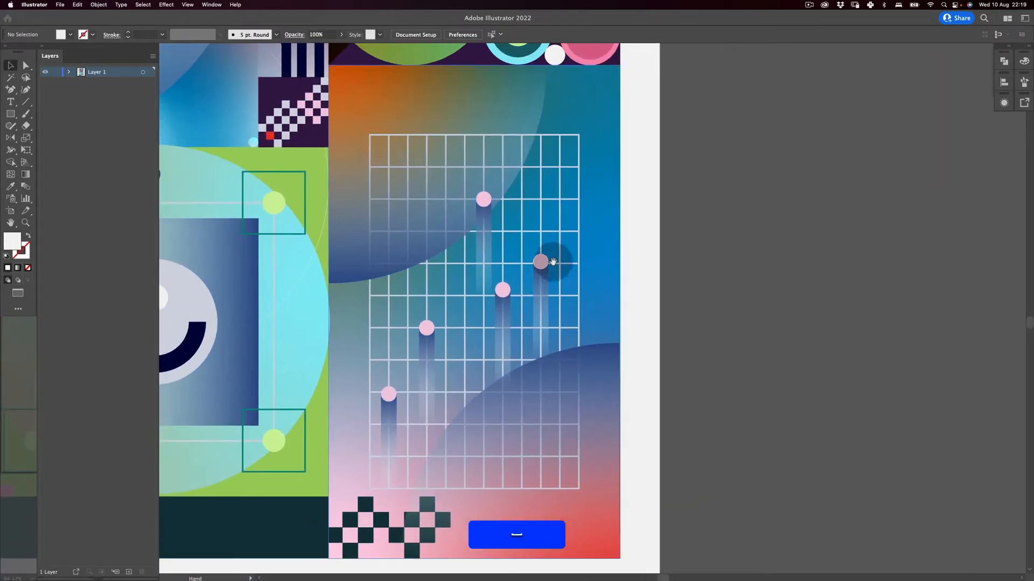
Step: Examine the whole 46.ai poster, then the gradient poster and colour palette in the 47.ai document
{"action": "key", "text": "super+0"}
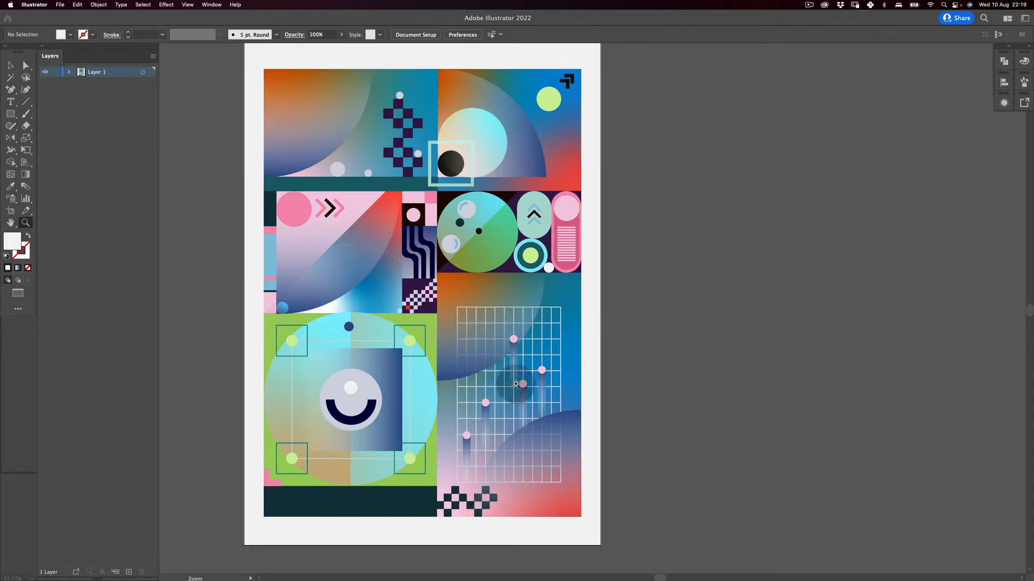
{"action": "key", "text": "z"}
{"action": "left_click_drag", "start_coordinate": [492, 381], "coordinate": [528, 282]}
{"action": "key", "text": "space"}
{"action": "key", "text": "z"}
{"action": "key", "text": "space"}
{"action": "left_click_drag", "start_coordinate": [519, 361], "coordinate": [501, 289]}
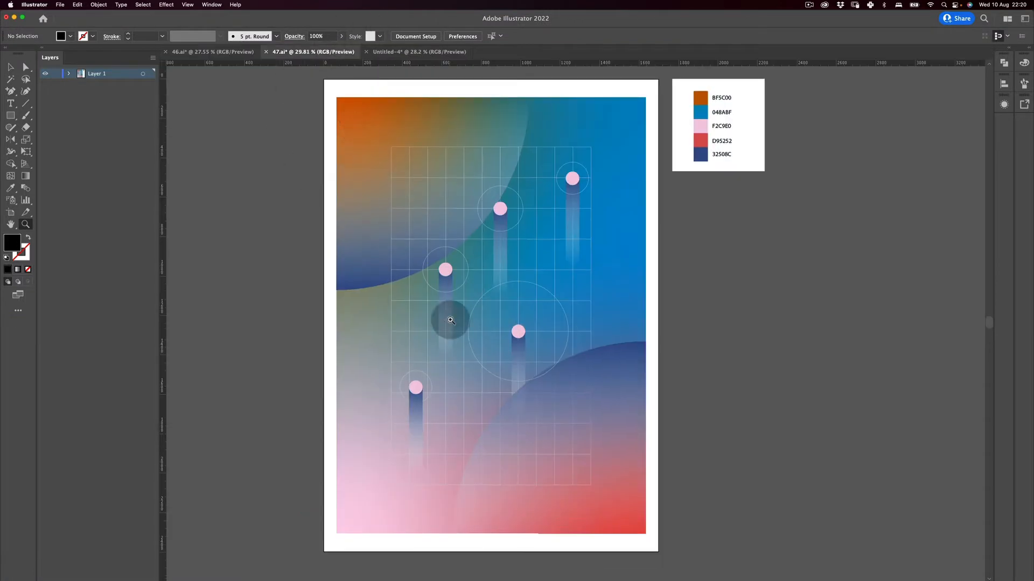
{"action": "key", "text": "space"}
{"action": "left_click_drag", "start_coordinate": [474, 230], "coordinate": [433, 235]}
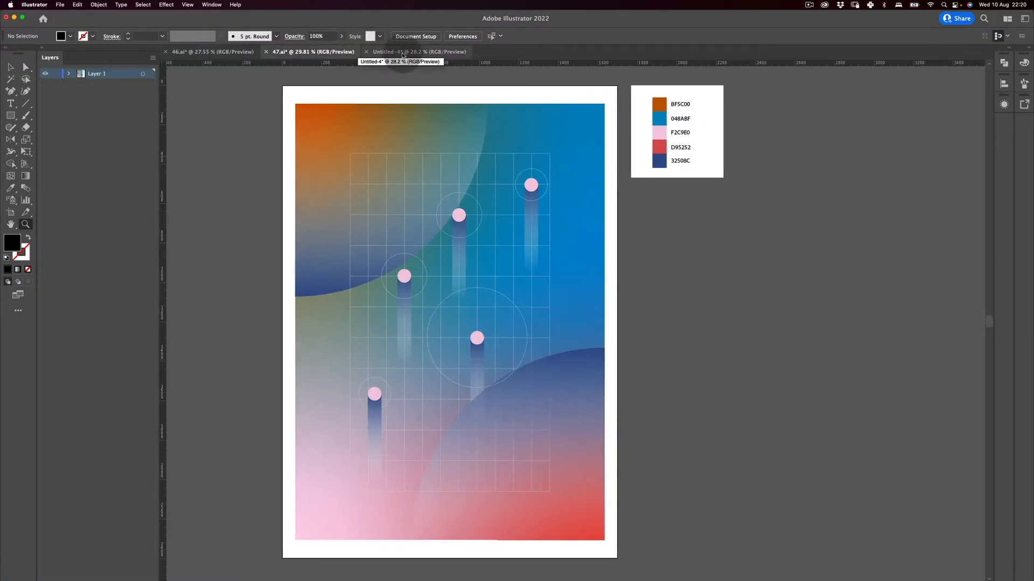
Step: Create a new portrait RGB document 1700 px wide and 2400 px high
{"action": "left_click", "coordinate": [61, 4]}
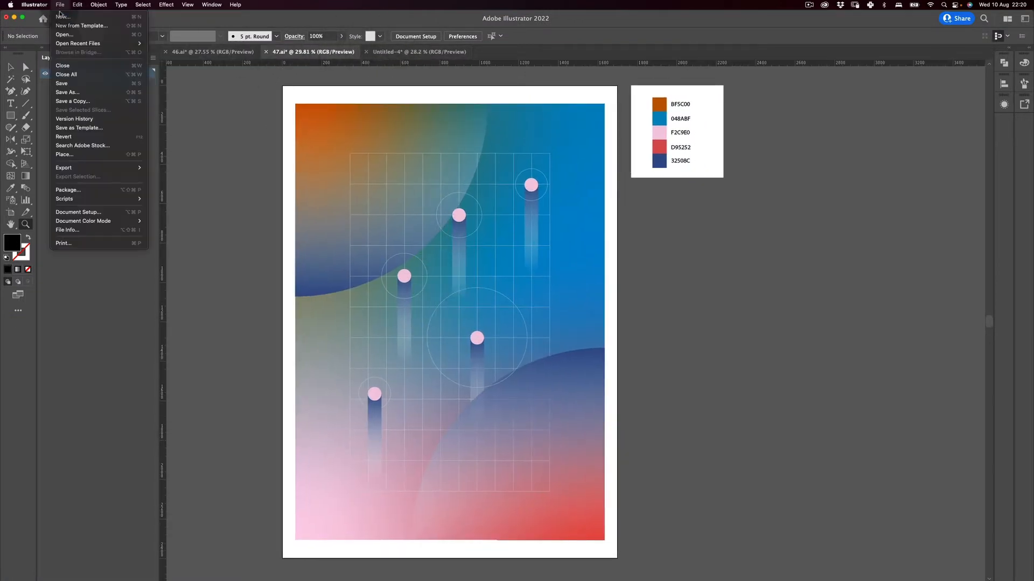
{"action": "left_click", "coordinate": [60, 16]}
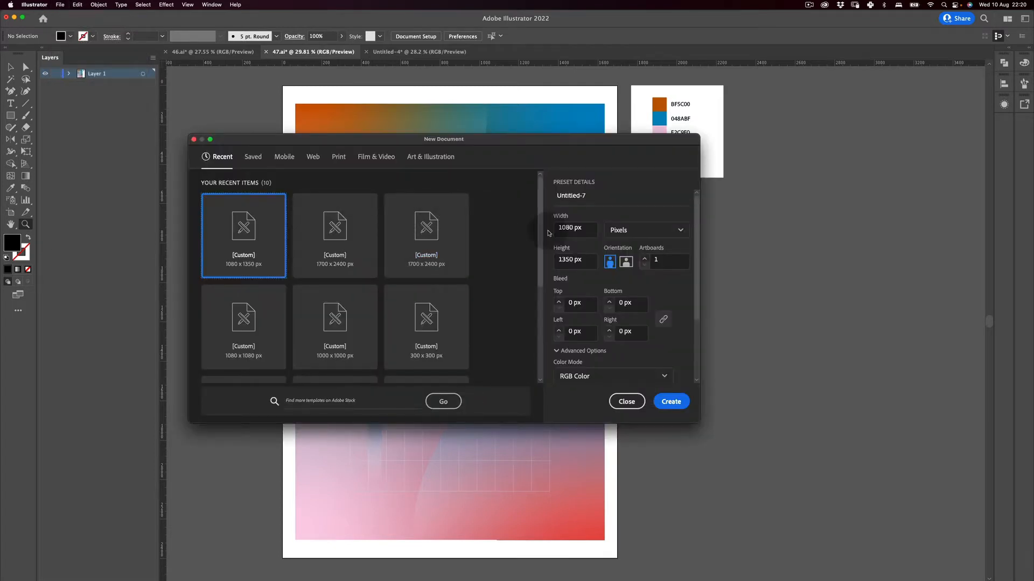
{"action": "type", "text": "1"}
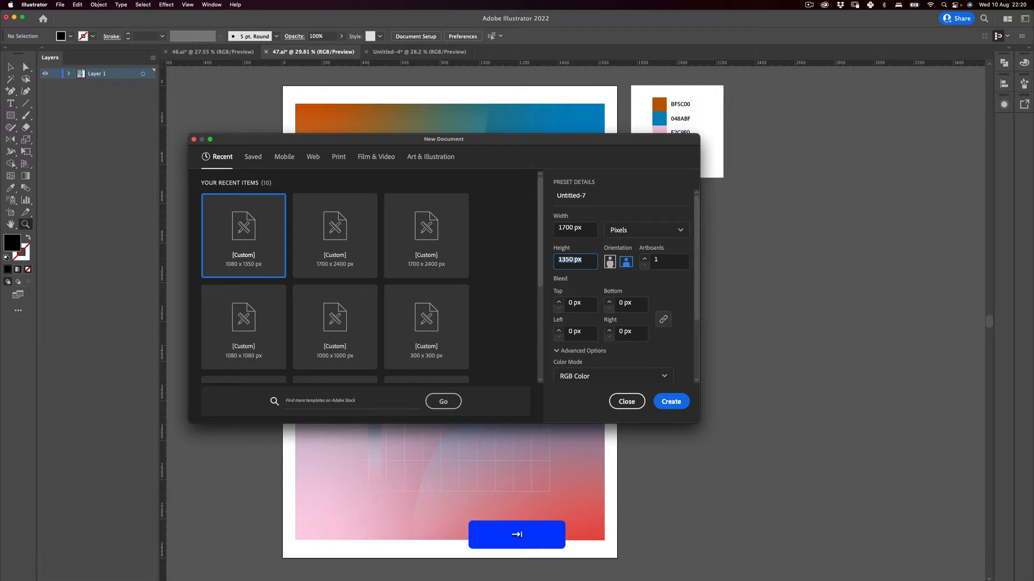
{"action": "key", "text": "Return"}
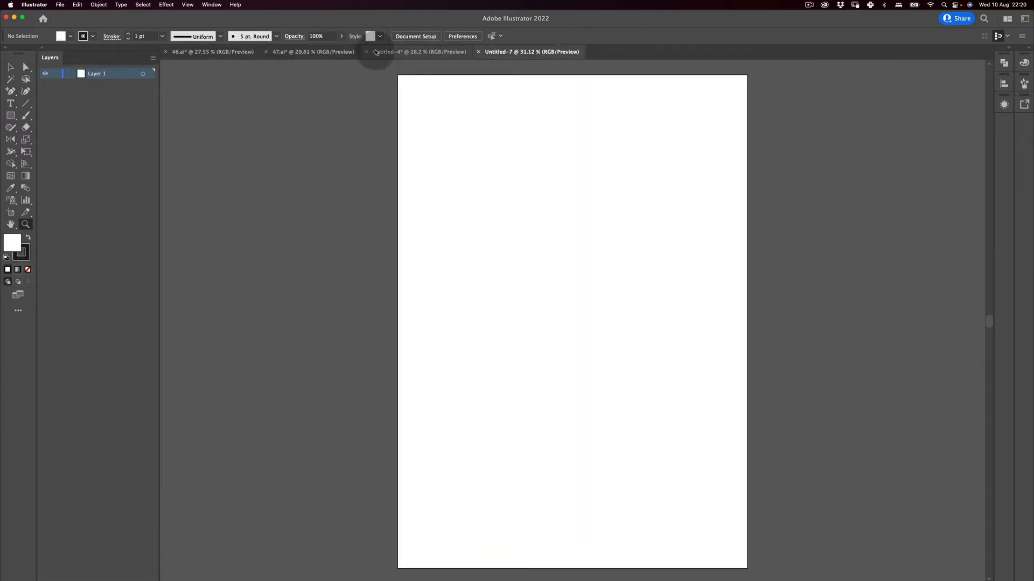
Step: Copy the white palette card with its five colour swatches and hex codes from the 47.ai document
{"action": "left_click", "coordinate": [321, 56]}
{"action": "key", "text": "space"}
{"action": "left_click_drag", "start_coordinate": [599, 205], "coordinate": [423, 252]}
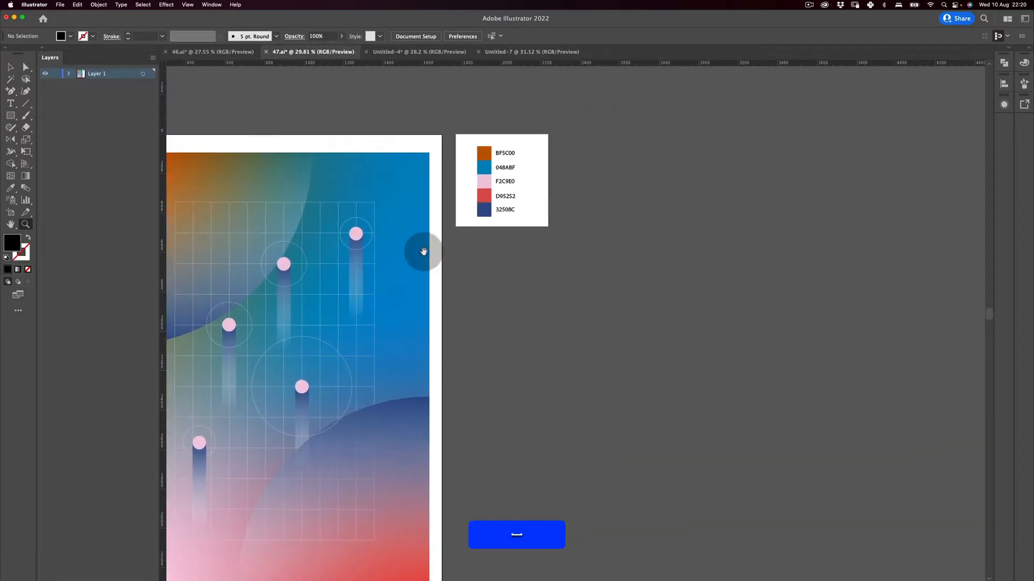
{"action": "key", "text": "z"}
{"action": "left_click_drag", "start_coordinate": [499, 161], "coordinate": [629, 117]}
{"action": "key", "text": "space"}
{"action": "left_click_drag", "start_coordinate": [621, 156], "coordinate": [599, 203]}
{"action": "key", "text": "v"}
{"action": "left_click_drag", "start_coordinate": [645, 104], "coordinate": [406, 492]}
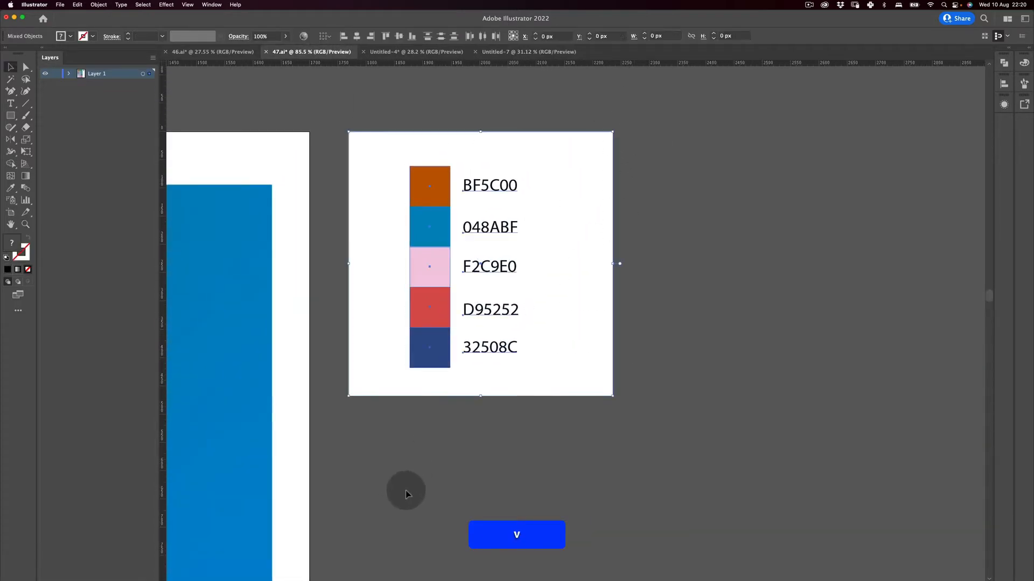
{"action": "key", "text": "z"}
{"action": "left_click_drag", "start_coordinate": [511, 241], "coordinate": [490, 304]}
{"action": "key", "text": "space"}
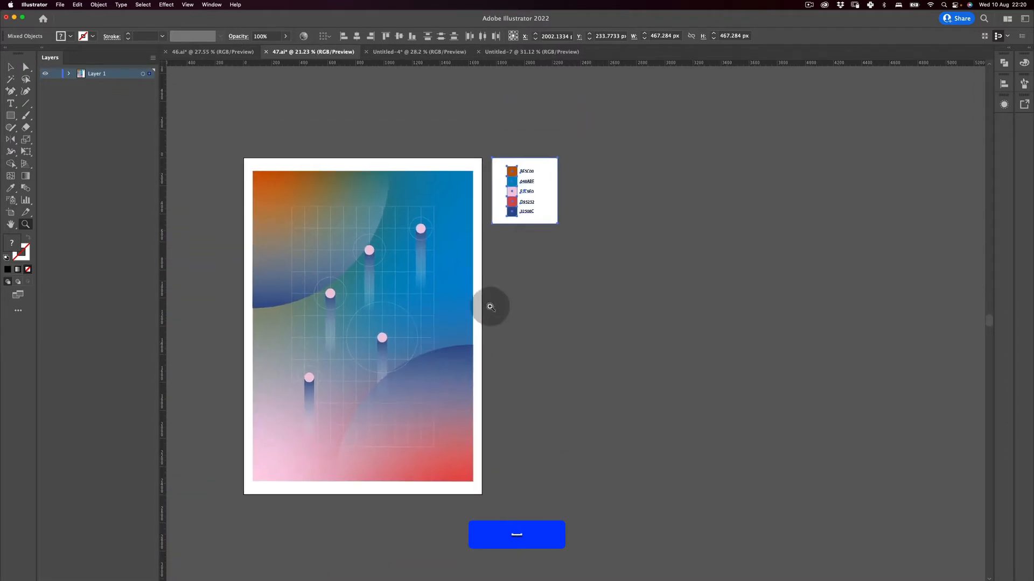
{"action": "key", "text": "v"}
{"action": "key", "text": "super+c"}
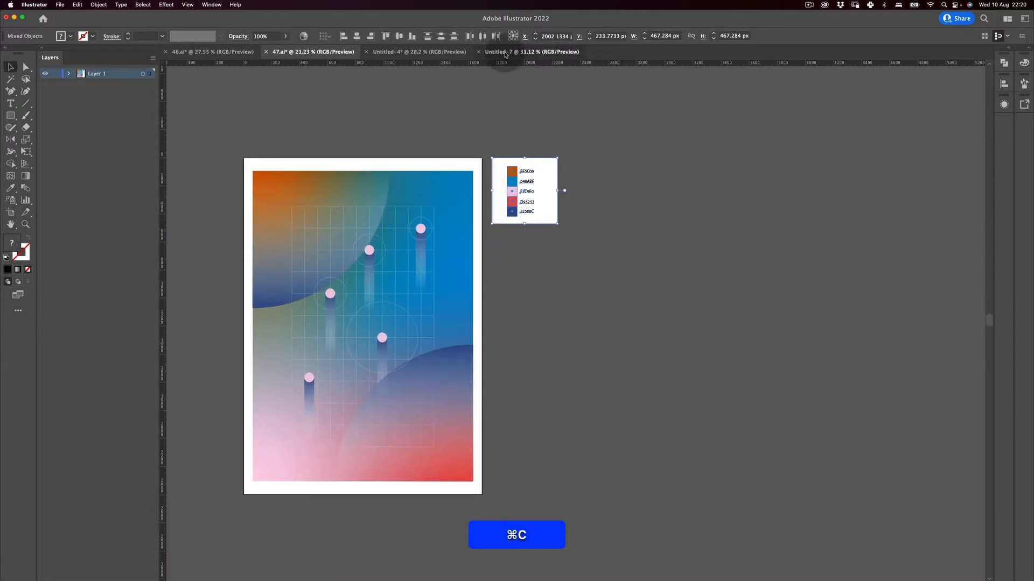
Step: Paste the palette card into the Untitled-7 document and place it outside the artboard, beside its left edge
{"action": "left_click", "coordinate": [525, 51]}
{"action": "key", "text": "super+v"}
{"action": "left_click_drag", "start_coordinate": [547, 326], "coordinate": [270, 184]}
{"action": "key", "text": "space"}
{"action": "left_click_drag", "start_coordinate": [358, 222], "coordinate": [331, 222]}
{"action": "key", "text": "z"}
{"action": "left_click_drag", "start_coordinate": [434, 202], "coordinate": [403, 213]}
{"action": "key", "text": "space"}
Step: Draw a 1700 × 2400 px rectangle covering the whole artboard
{"action": "left_click", "coordinate": [10, 115]}
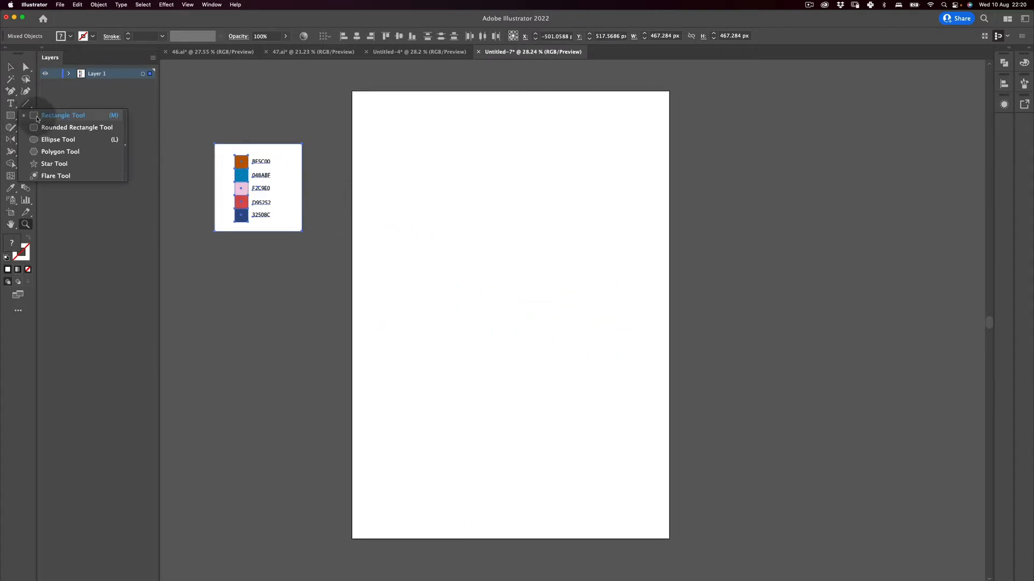
{"action": "left_click", "coordinate": [56, 116]}
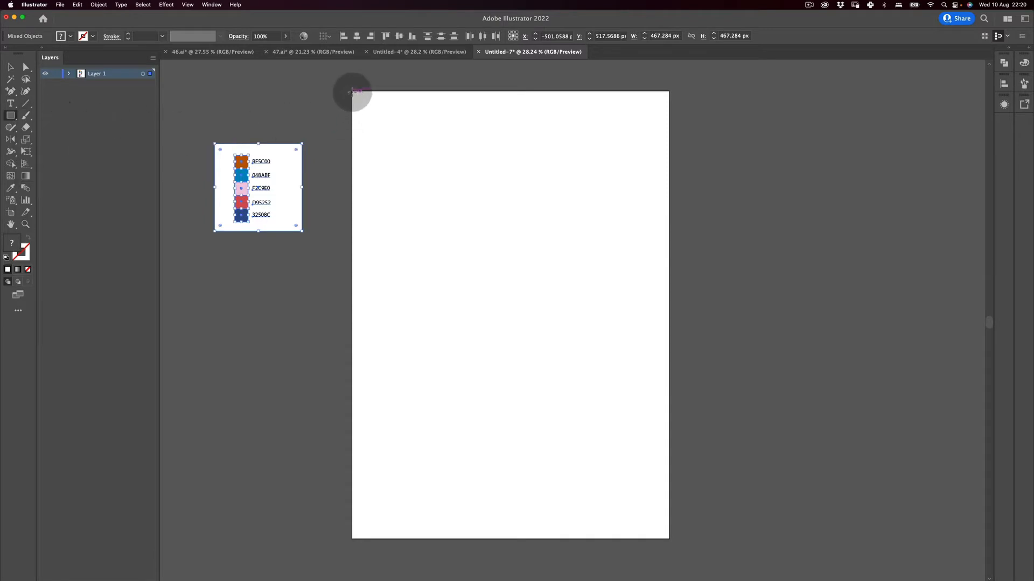
{"action": "left_click_drag", "start_coordinate": [352, 89], "coordinate": [670, 539]}
Step: Fill the artboard-sized rectangle with a freeform gradient
{"action": "left_click", "coordinate": [17, 270]}
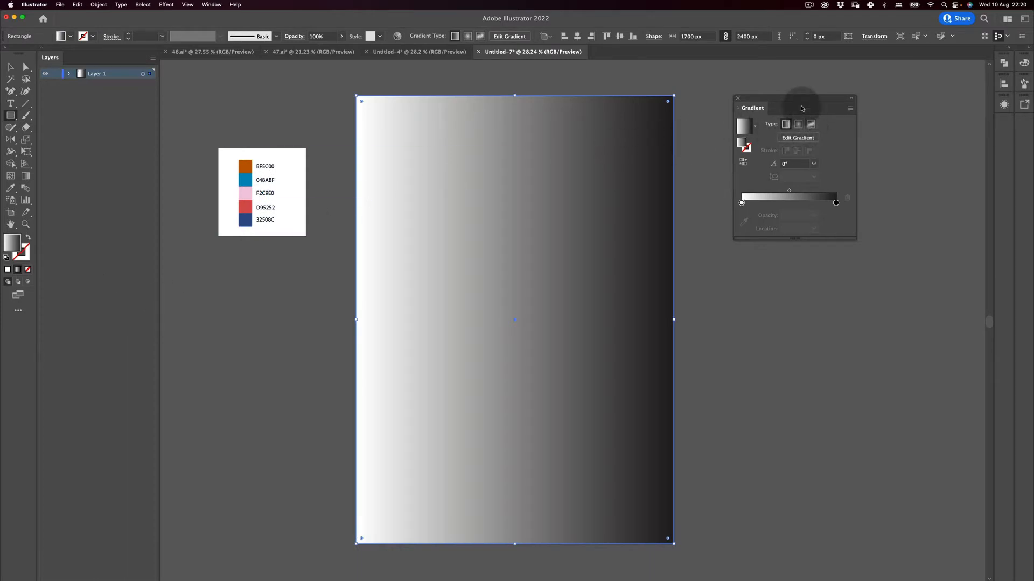
{"action": "left_click_drag", "start_coordinate": [801, 109], "coordinate": [762, 109]}
{"action": "left_click", "coordinate": [773, 125]}
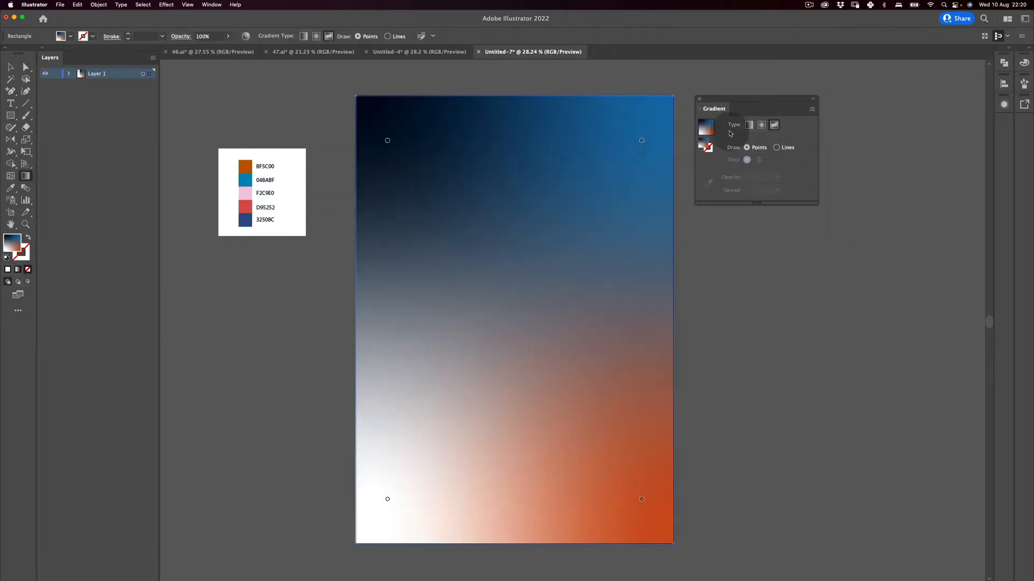
Step: Set the upper-left gradient point to the orange BF5C00 sampled from the palette card
{"action": "left_click", "coordinate": [390, 132]}
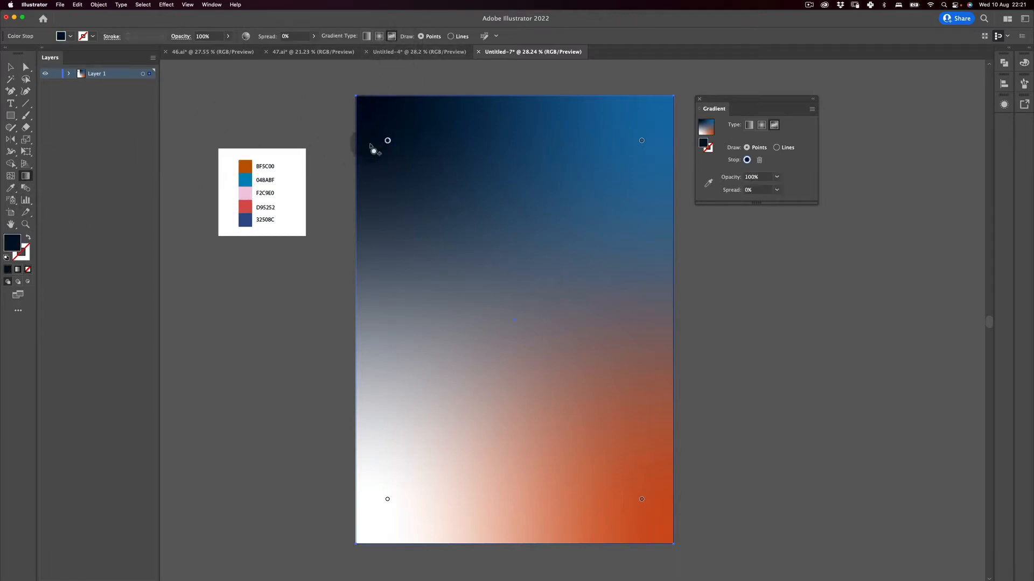
{"action": "double_click", "coordinate": [387, 142]}
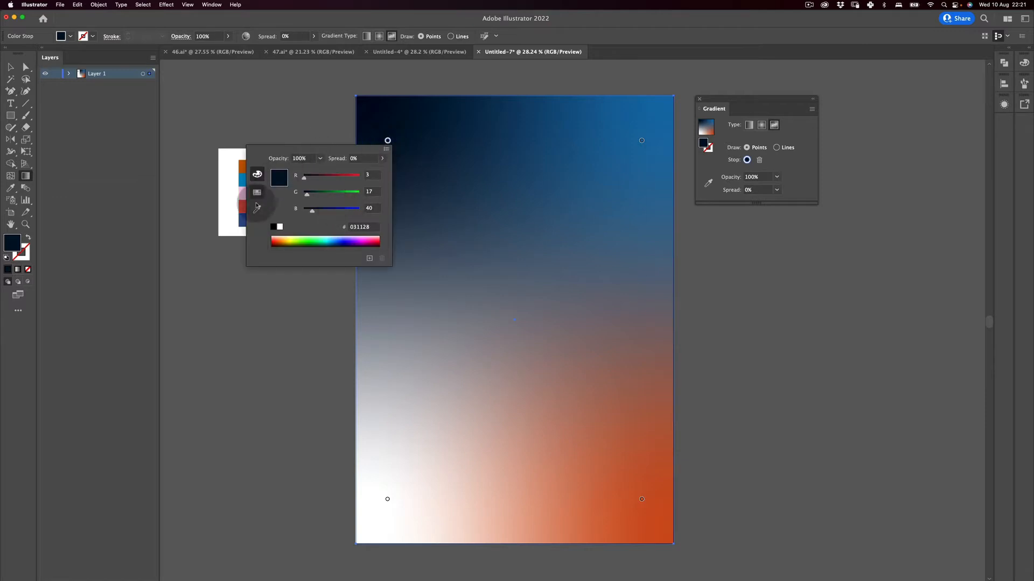
{"action": "left_click", "coordinate": [257, 211]}
{"action": "left_click", "coordinate": [244, 167]}
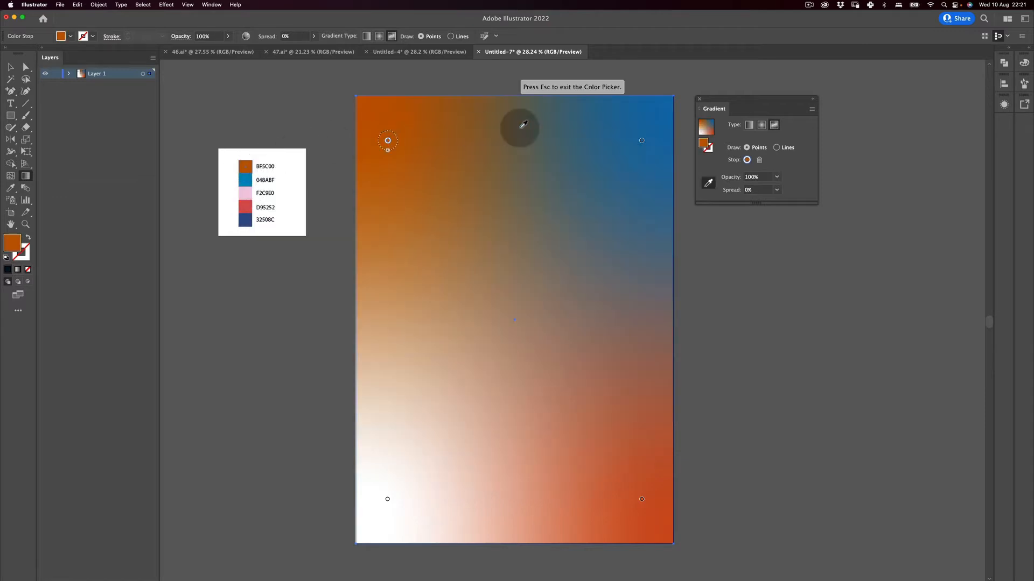
{"action": "key", "text": "Escape"}
Step: Set the upper-right gradient point to the blue 048ABF sampled from the palette card
{"action": "left_click", "coordinate": [642, 141]}
{"action": "double_click", "coordinate": [641, 141]}
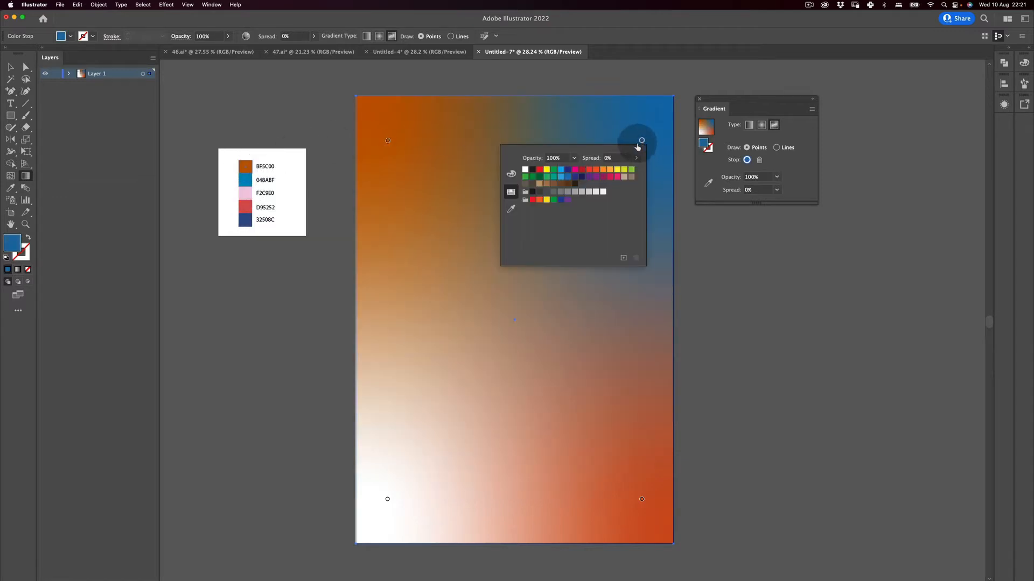
{"action": "left_click", "coordinate": [510, 204]}
{"action": "left_click", "coordinate": [254, 176]}
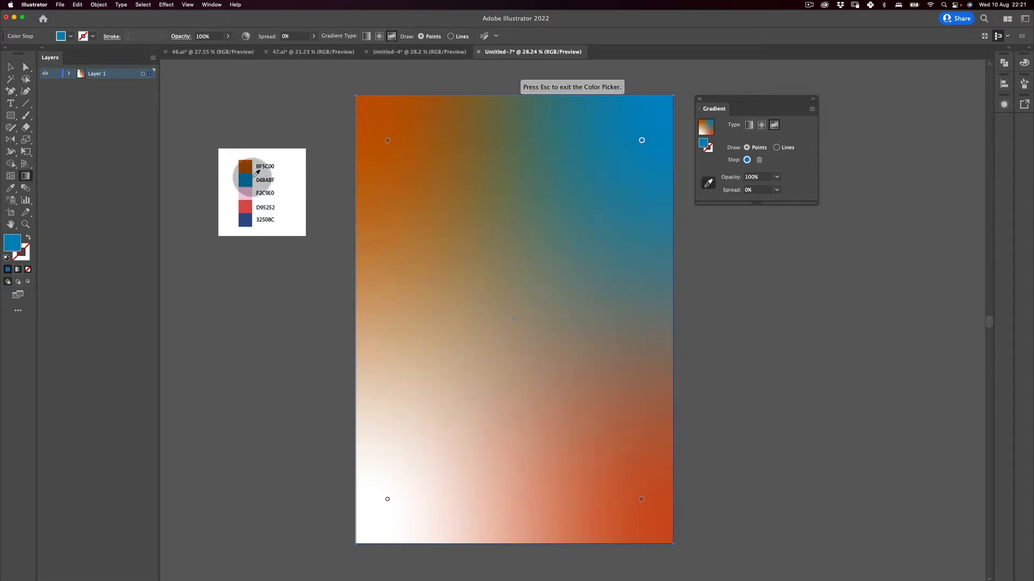
{"action": "key", "text": "Escape"}
Step: Set the lower-left gradient point to the red D95252 sampled from the palette card
{"action": "double_click", "coordinate": [388, 500]}
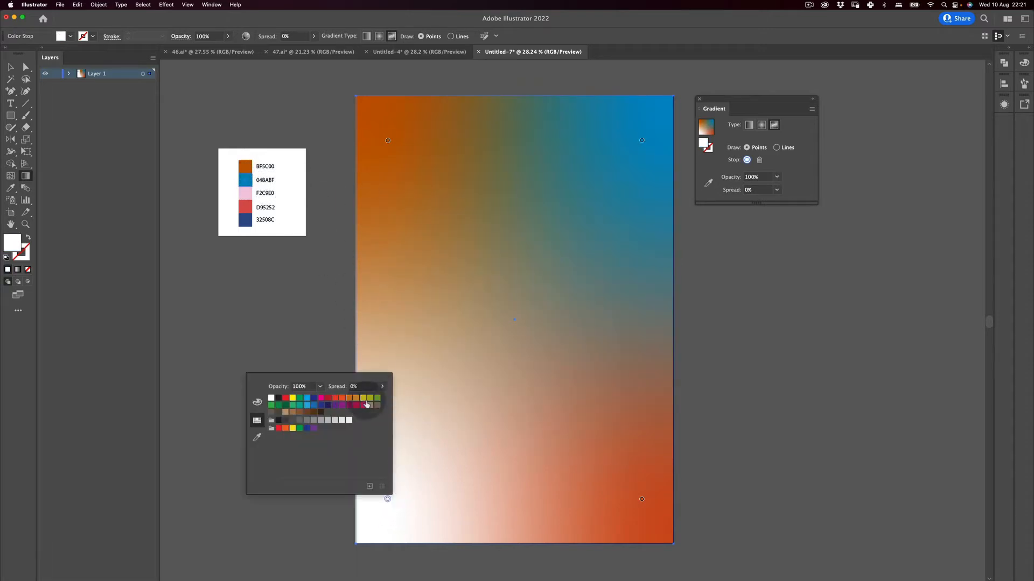
{"action": "left_click", "coordinate": [259, 431]}
{"action": "left_click", "coordinate": [246, 207]}
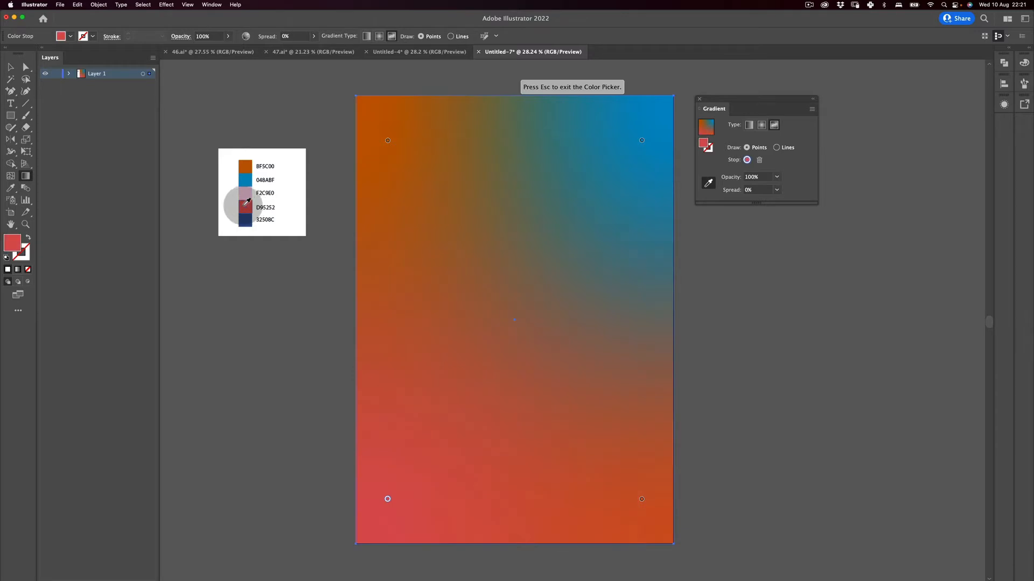
{"action": "key", "text": "Escape"}
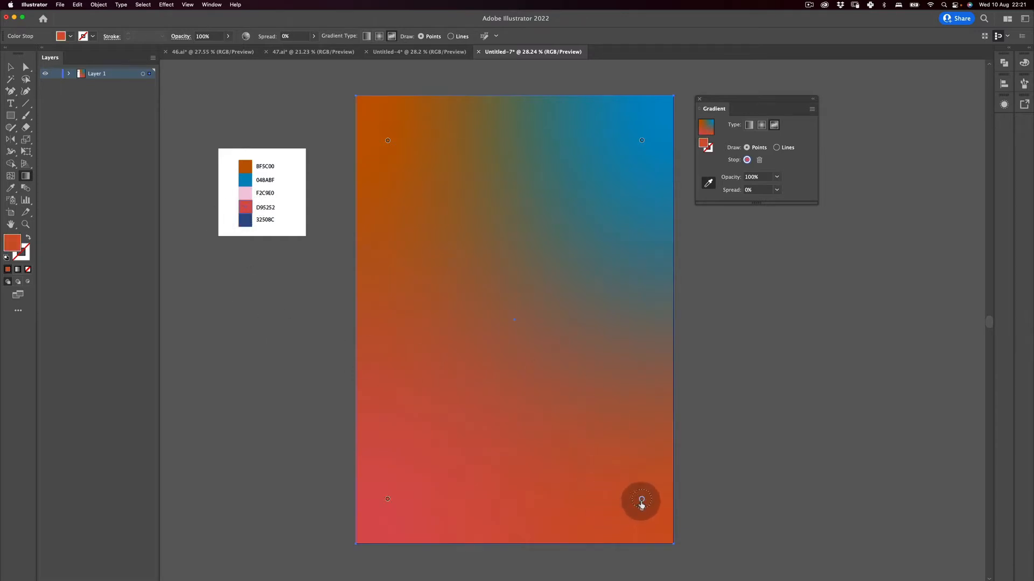
Step: Set the lower-right gradient point to white sampled from the palette card's background, and reactivate the Gradient tool
{"action": "double_click", "coordinate": [641, 500]}
{"action": "left_click", "coordinate": [511, 435]}
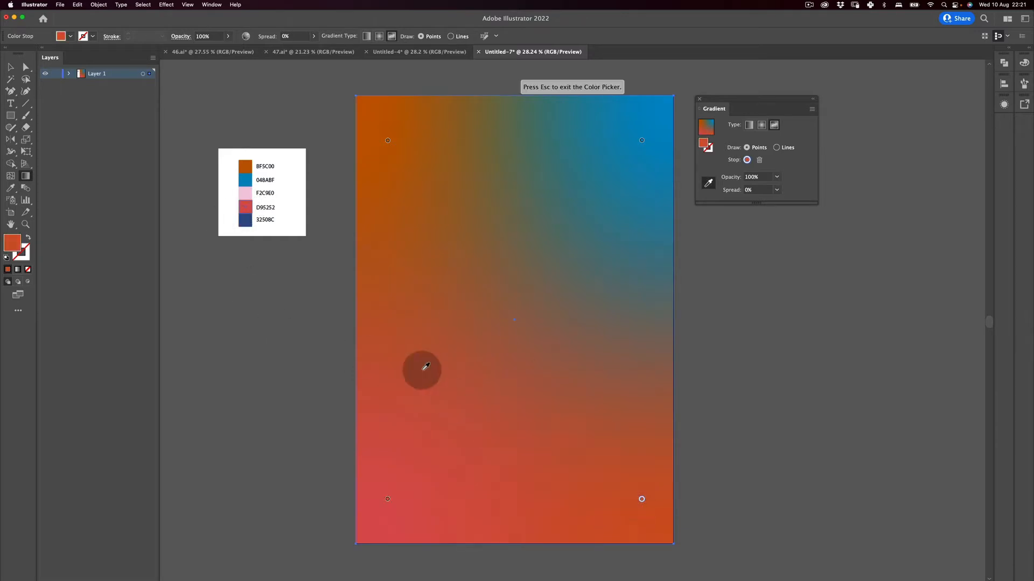
{"action": "left_click", "coordinate": [264, 191]}
{"action": "key", "text": "Escape"}
{"action": "key", "text": "v"}
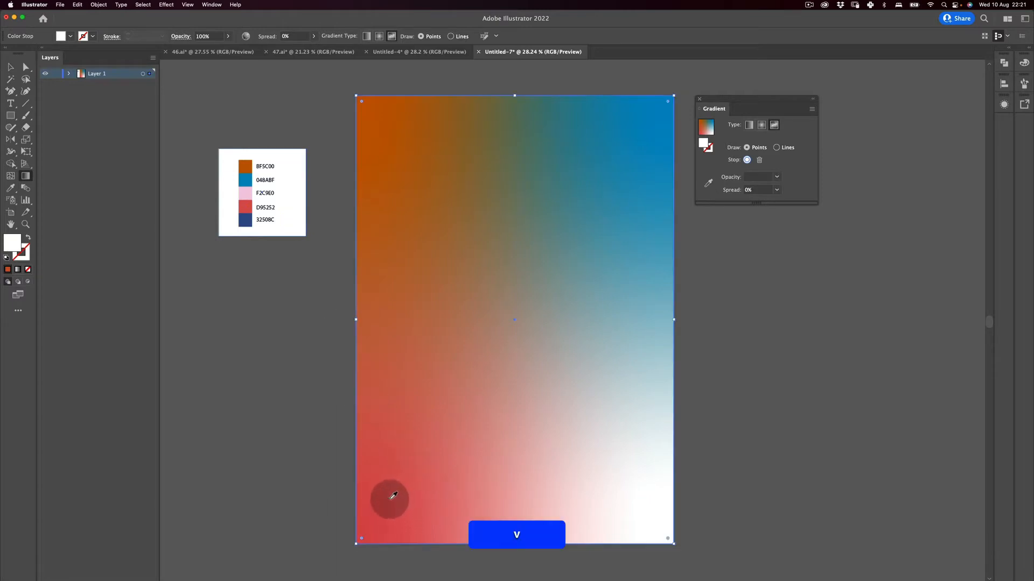
{"action": "left_click", "coordinate": [26, 176]}
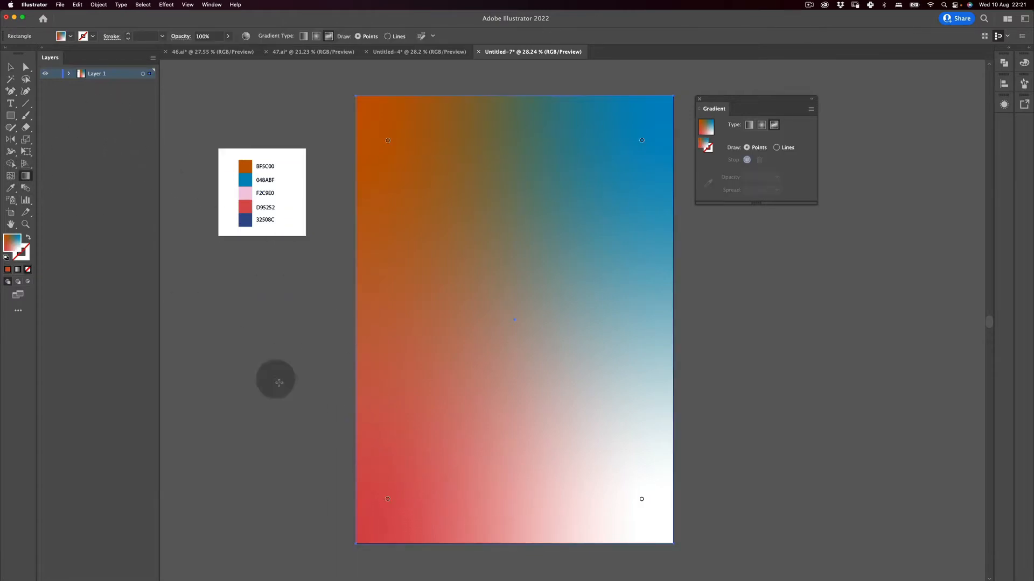
Step: Swap the positions of the red and white gradient points, with white in the poster's lower-left corner and red in the lower-right corner
{"action": "left_click", "coordinate": [387, 516]}
{"action": "left_click_drag", "start_coordinate": [396, 497], "coordinate": [598, 459]}
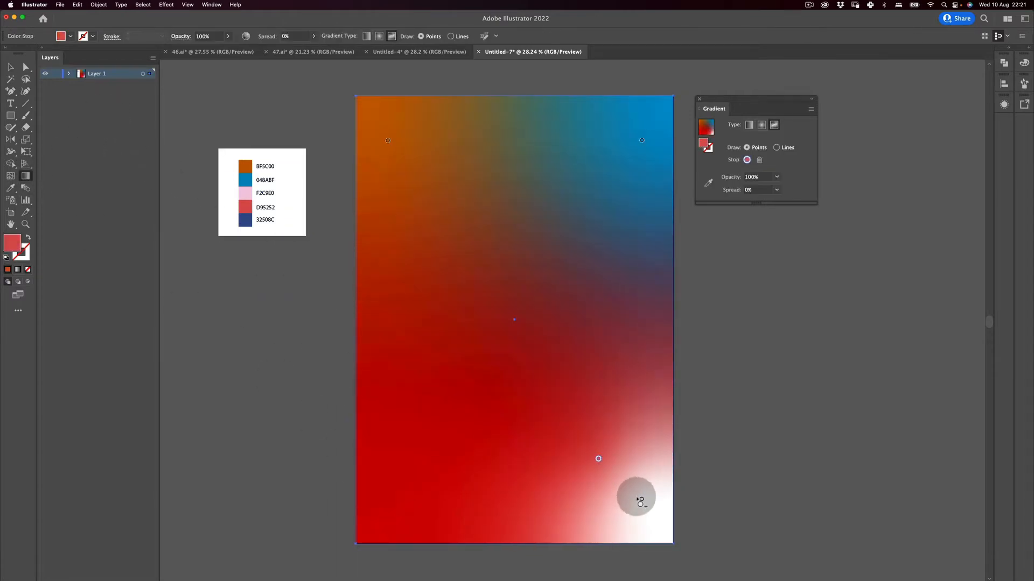
{"action": "left_click_drag", "start_coordinate": [640, 498], "coordinate": [389, 506]}
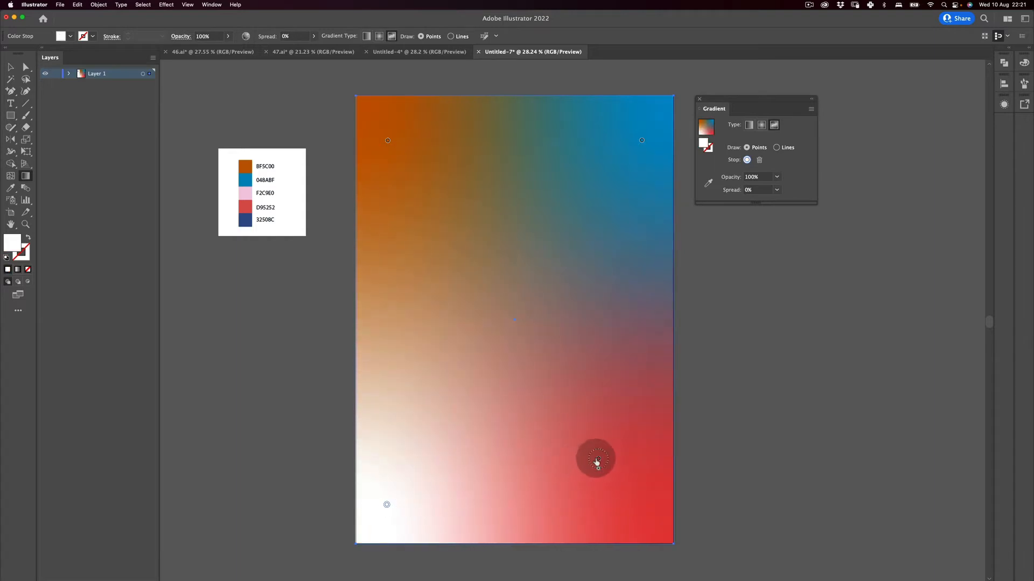
{"action": "left_click_drag", "start_coordinate": [596, 461], "coordinate": [638, 503]}
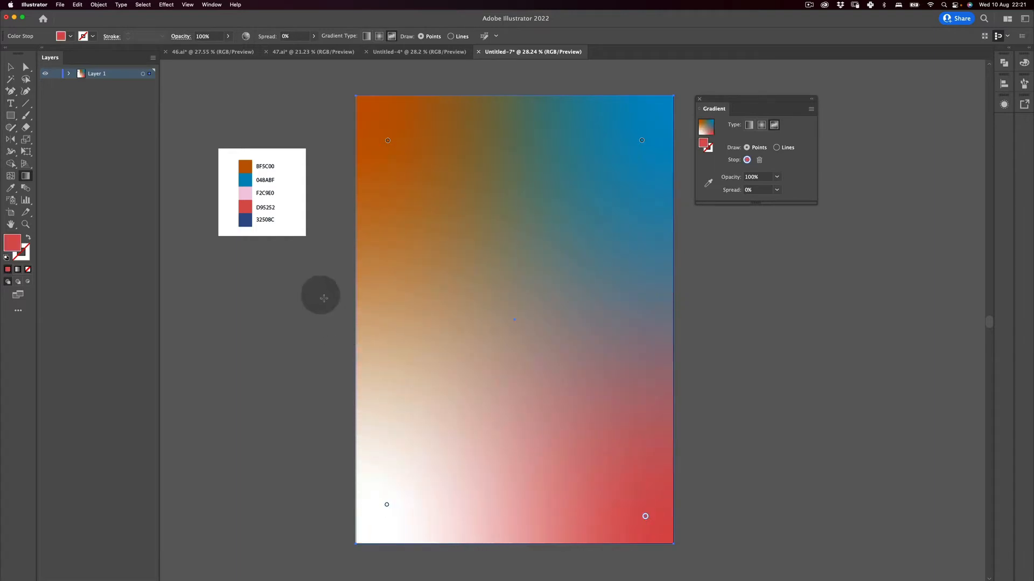
{"action": "key", "text": "space"}
{"action": "left_click_drag", "start_coordinate": [408, 290], "coordinate": [390, 291]}
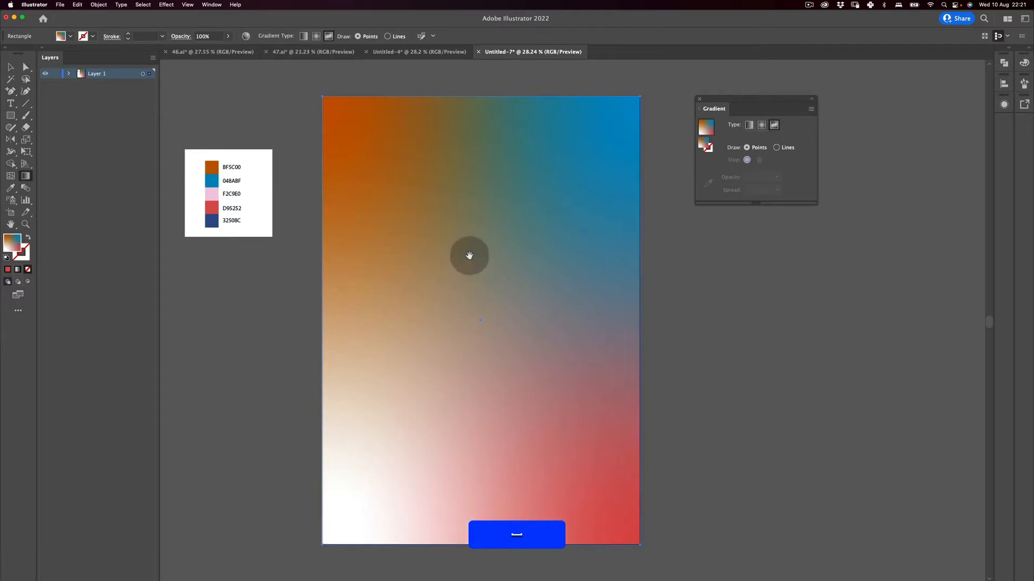
{"action": "key", "text": "v"}
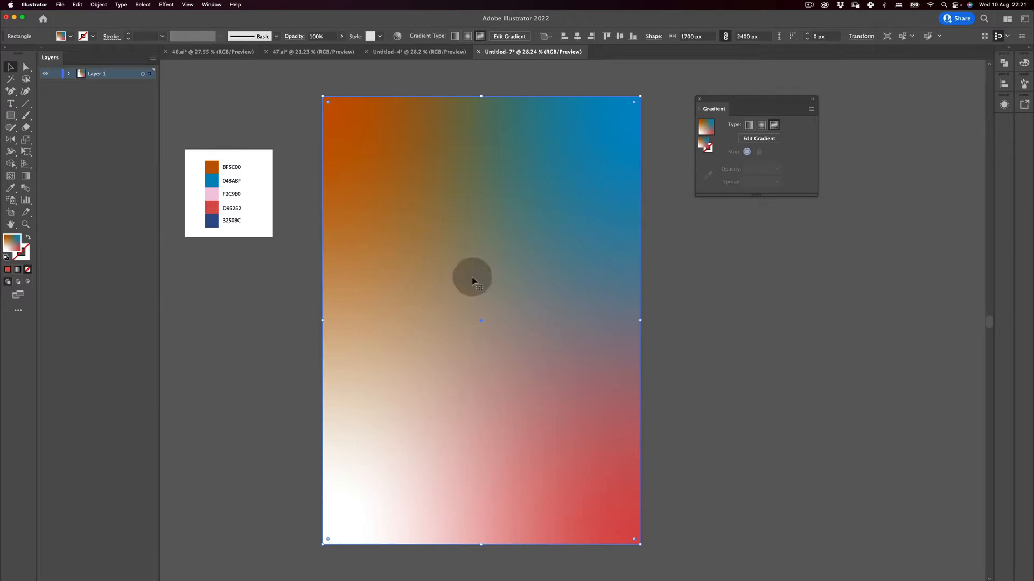
{"action": "key", "text": "v"}
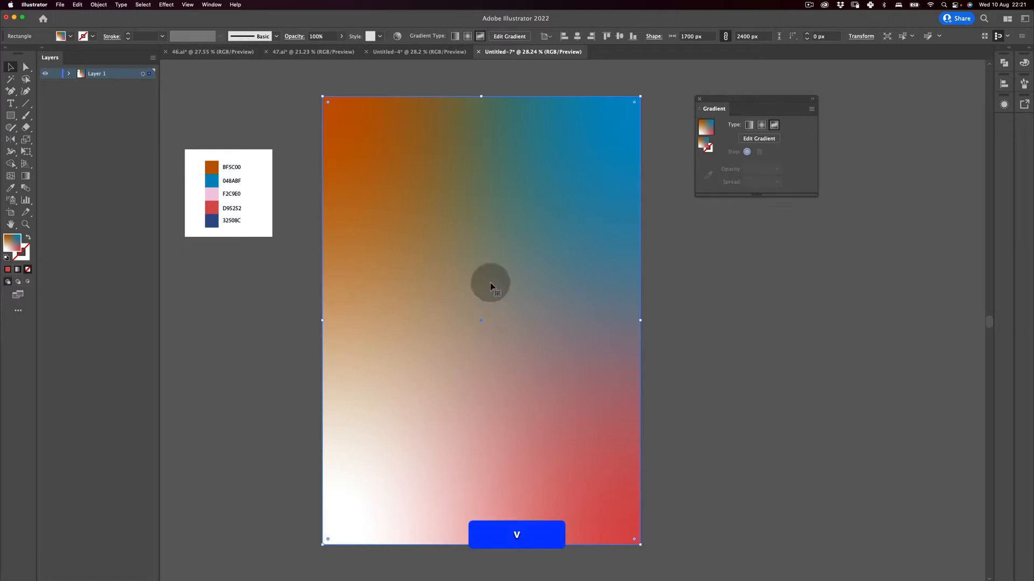
Step: Try adding a white gradient point just above and left of the poster's center and moving it upward; undo these changes and deselect
{"action": "left_click", "coordinate": [26, 176]}
{"action": "left_click", "coordinate": [448, 282]}
{"action": "left_click_drag", "start_coordinate": [448, 283], "coordinate": [429, 233]}
{"action": "key", "text": "cmd+z"}
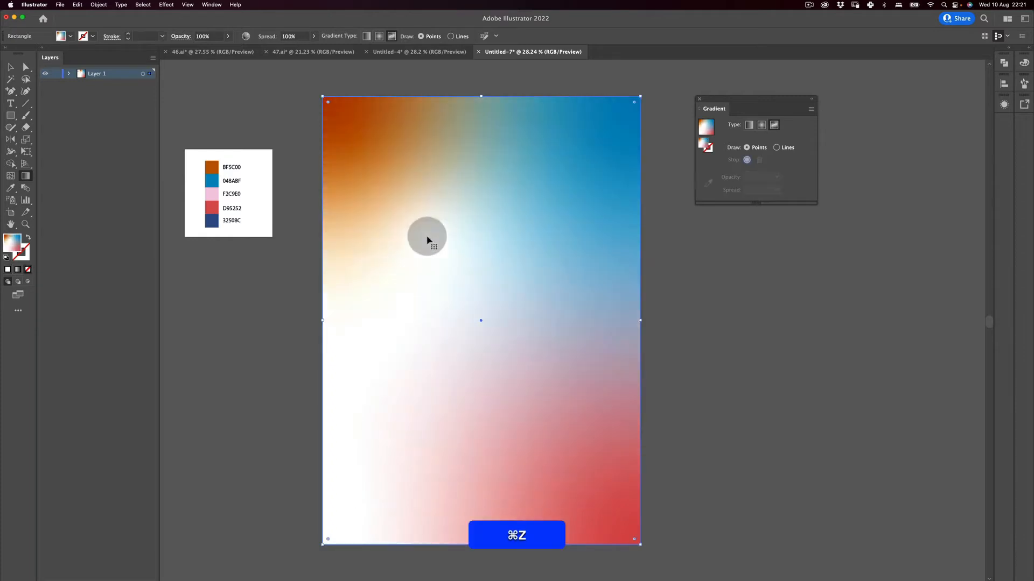
{"action": "key", "text": "cmd+z"}
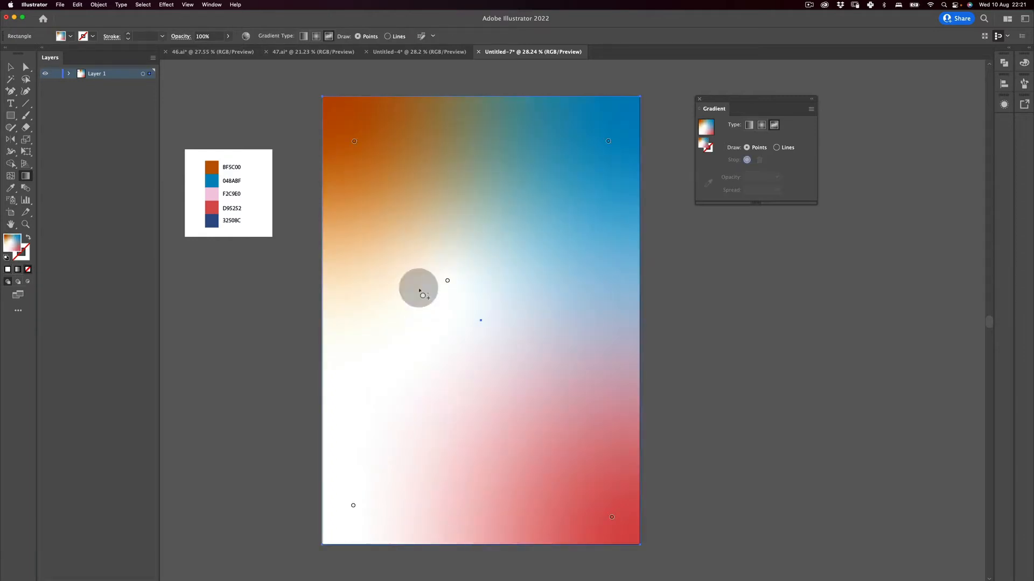
{"action": "key", "text": "super+z"}
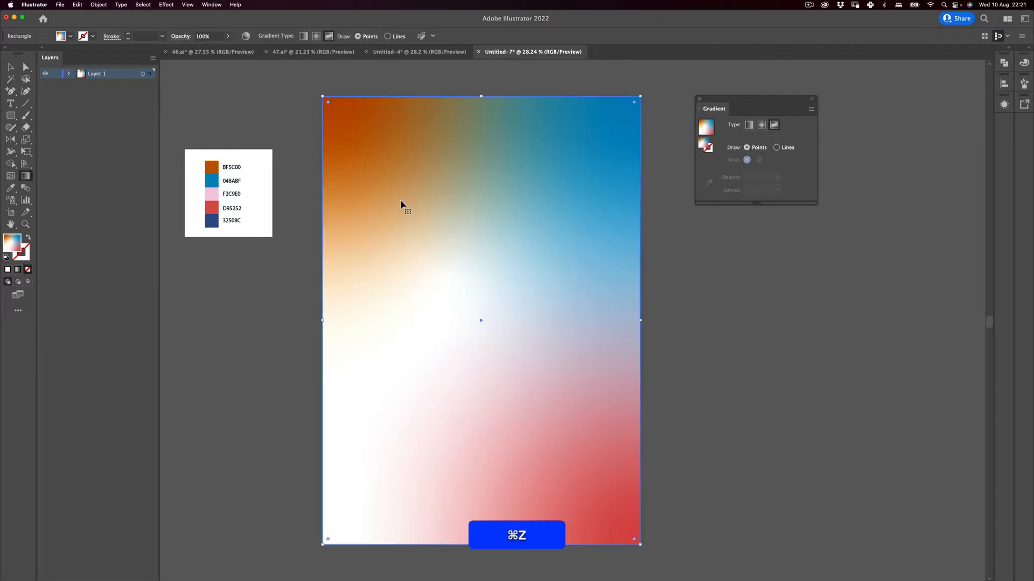
{"action": "key", "text": "v"}
{"action": "left_click", "coordinate": [303, 431]}
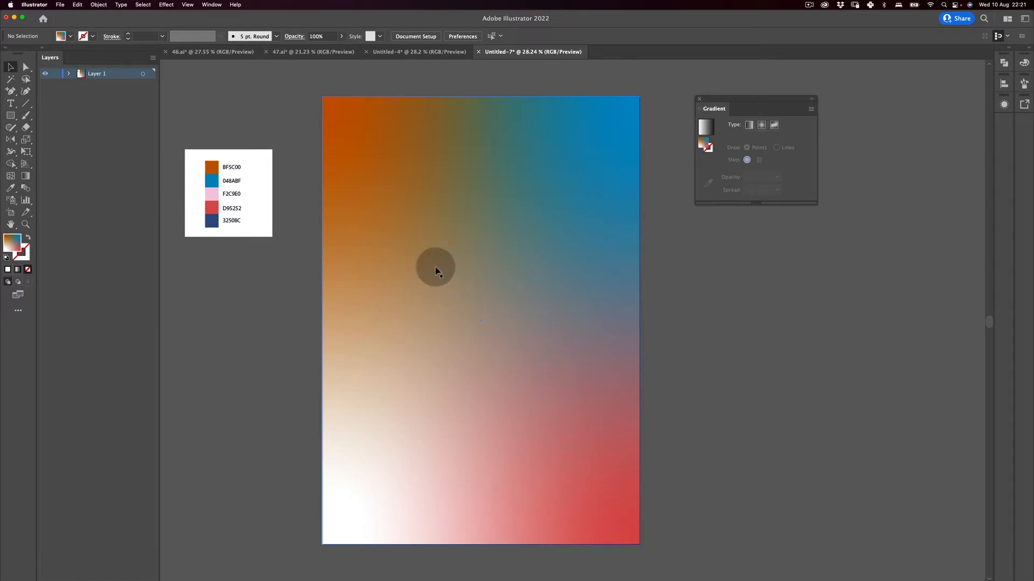
Step: Move the poster's blue gradient point slightly up toward its upper-right corner and the red point higher along the right edge
{"action": "left_click", "coordinate": [397, 195]}
{"action": "left_click", "coordinate": [26, 176]}
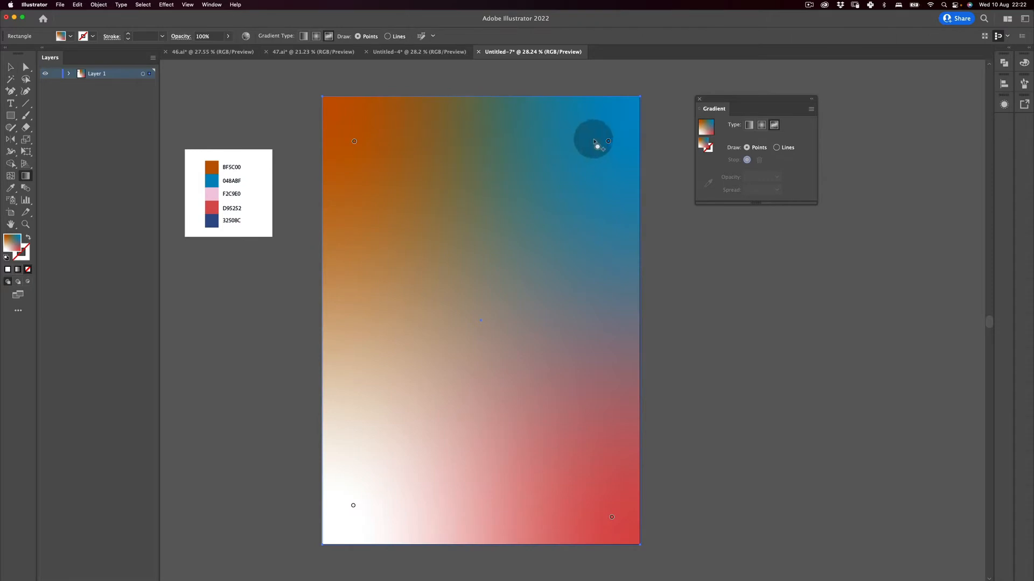
{"action": "left_click", "coordinate": [612, 129]}
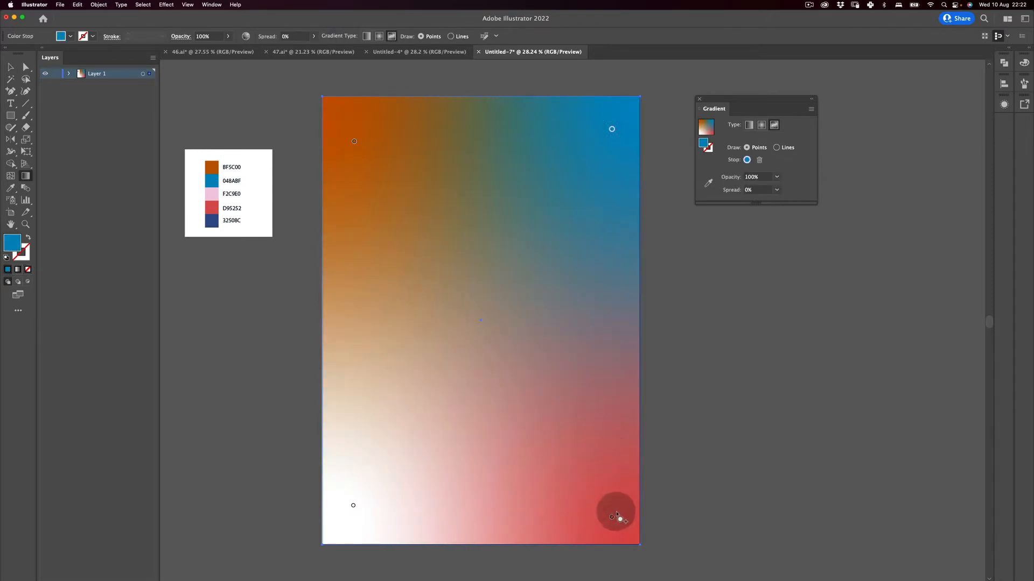
{"action": "left_click_drag", "start_coordinate": [611, 516], "coordinate": [628, 459]}
{"action": "key", "text": "v"}
{"action": "left_click", "coordinate": [278, 344]}
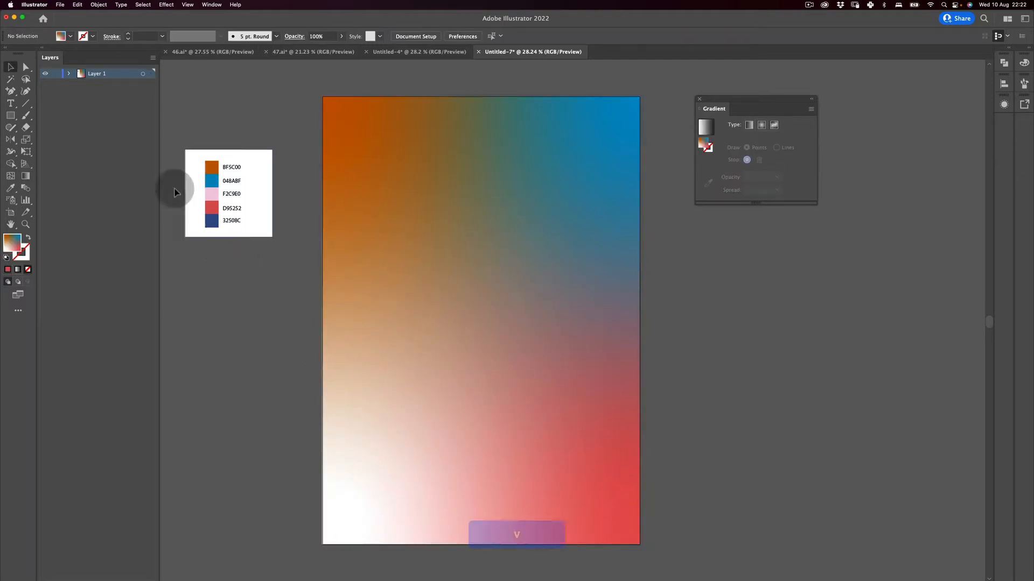
Step: Configure the Rectangular Grid tool with 10 horizontal and 10 vertical dividers
{"action": "left_click", "coordinate": [25, 104]}
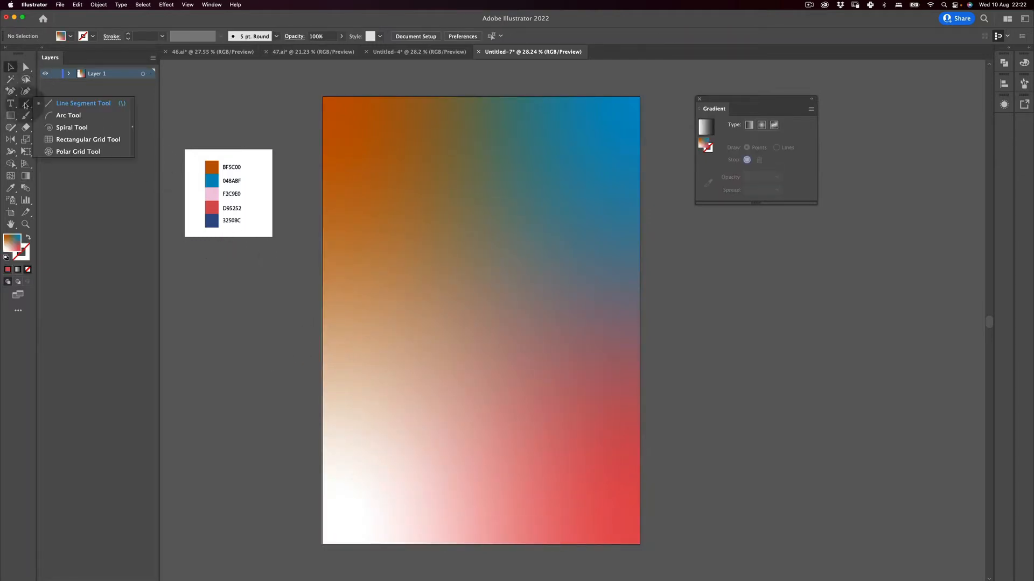
{"action": "left_click", "coordinate": [78, 140]}
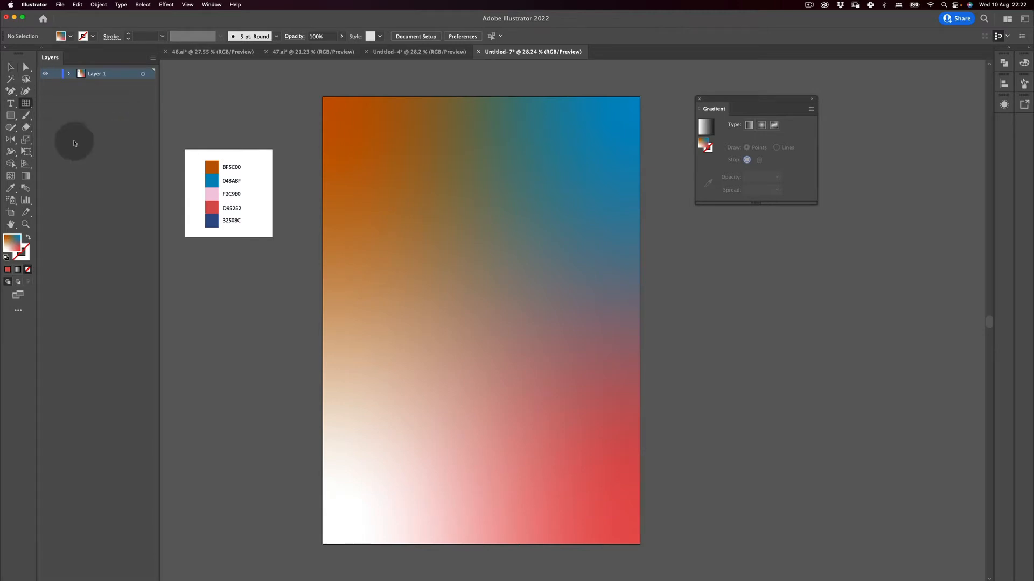
{"action": "double_click", "coordinate": [27, 103]}
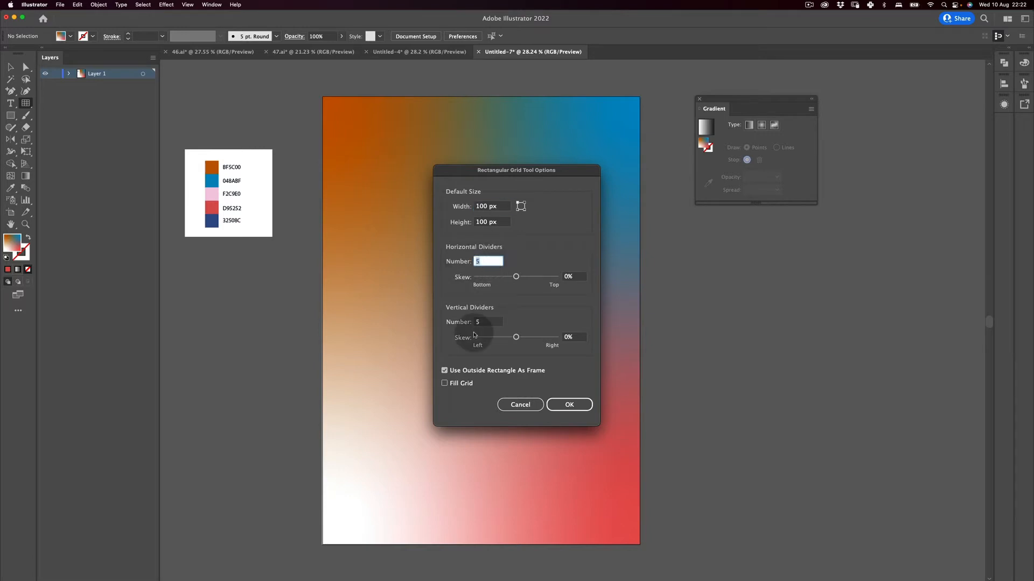
{"action": "type", "text": "10"}
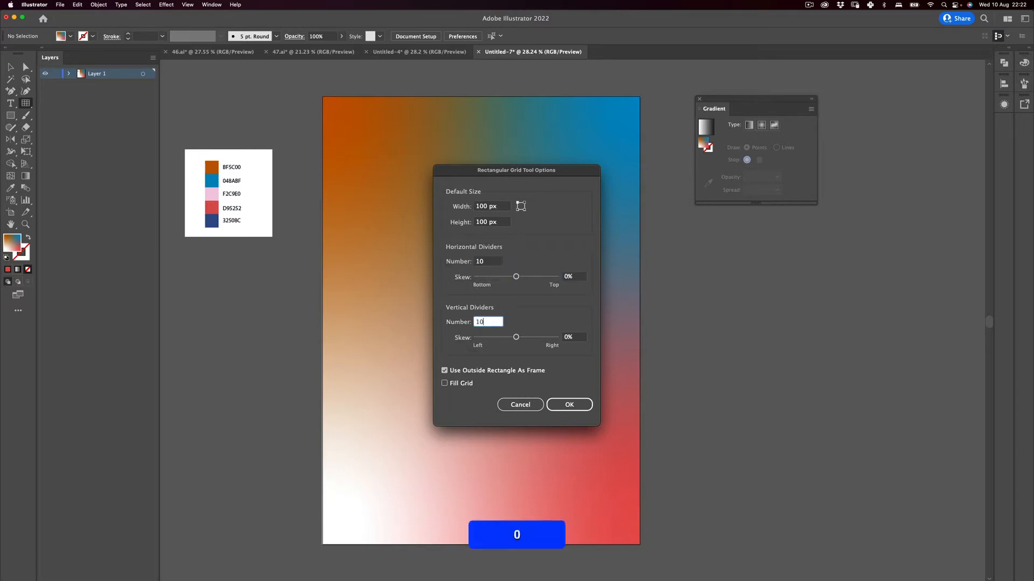
{"action": "left_click", "coordinate": [572, 402]}
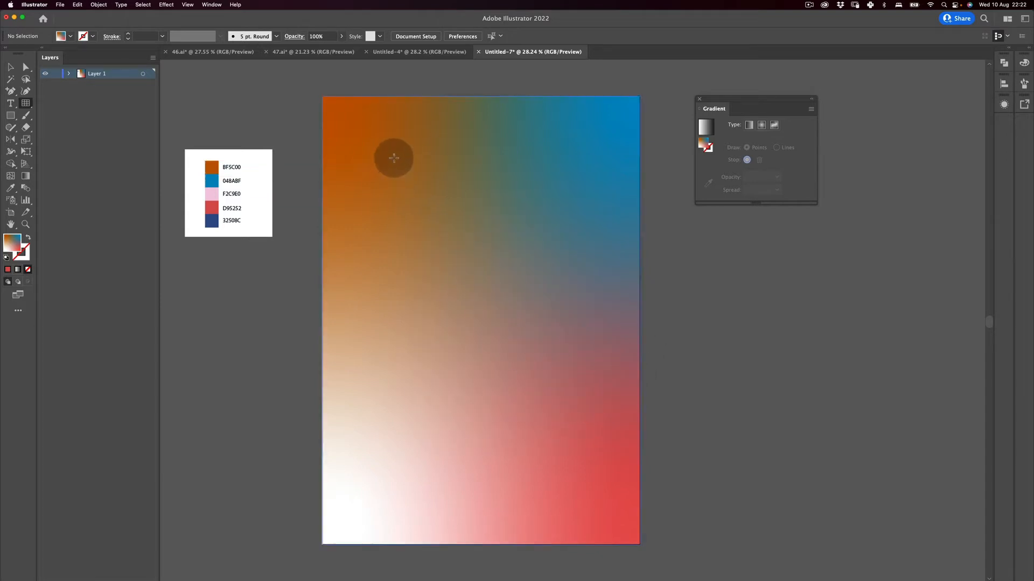
Step: Draw a rectangular grid about 962 × 1724 px in the middle of the poster and give it a white stroke
{"action": "left_click_drag", "start_coordinate": [395, 157], "coordinate": [574, 479]}
{"action": "key", "text": "v"}
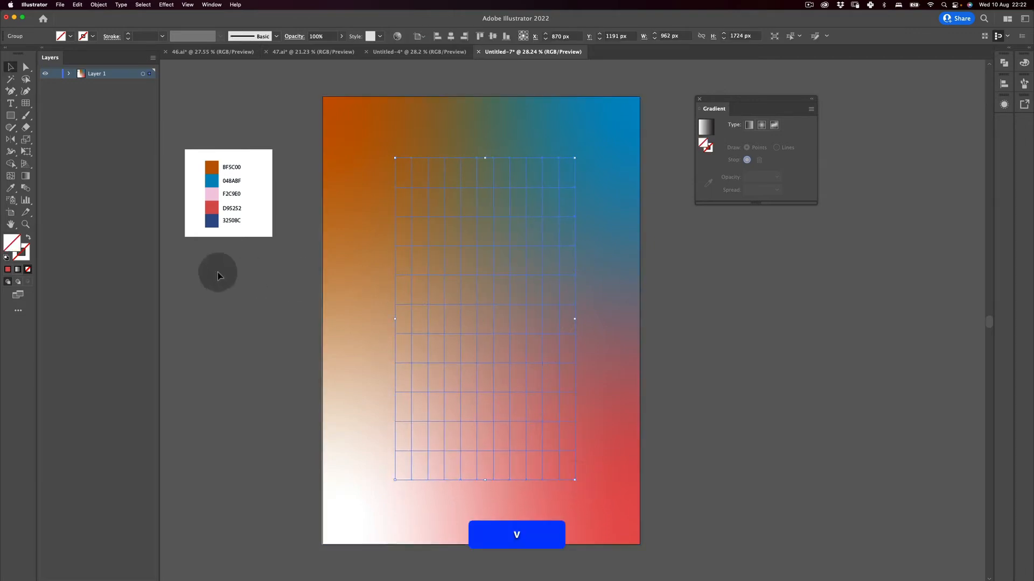
{"action": "key", "text": "x"}
{"action": "double_click", "coordinate": [24, 256]}
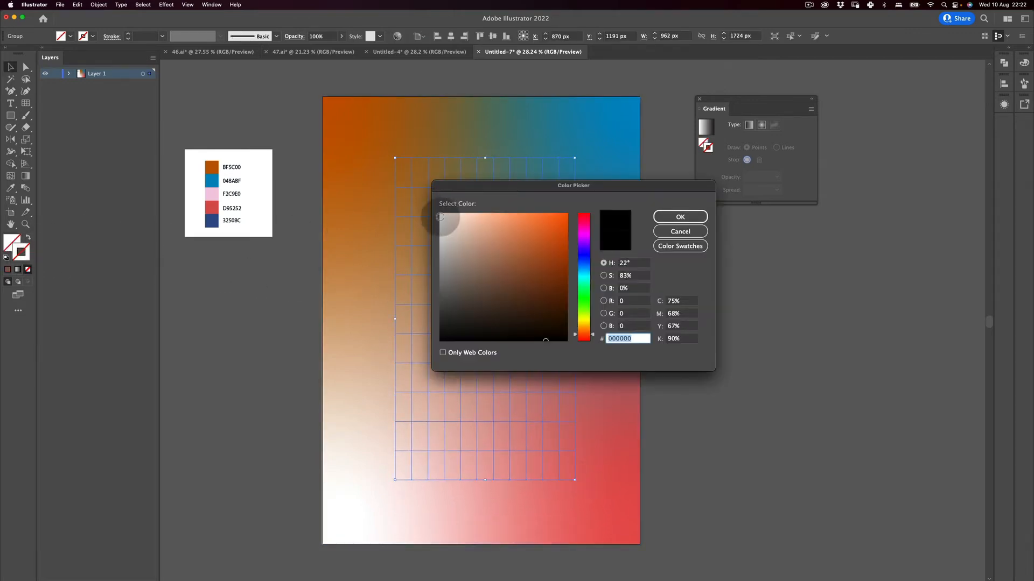
{"action": "left_click_drag", "start_coordinate": [440, 217], "coordinate": [436, 201]}
{"action": "left_click", "coordinate": [663, 217]}
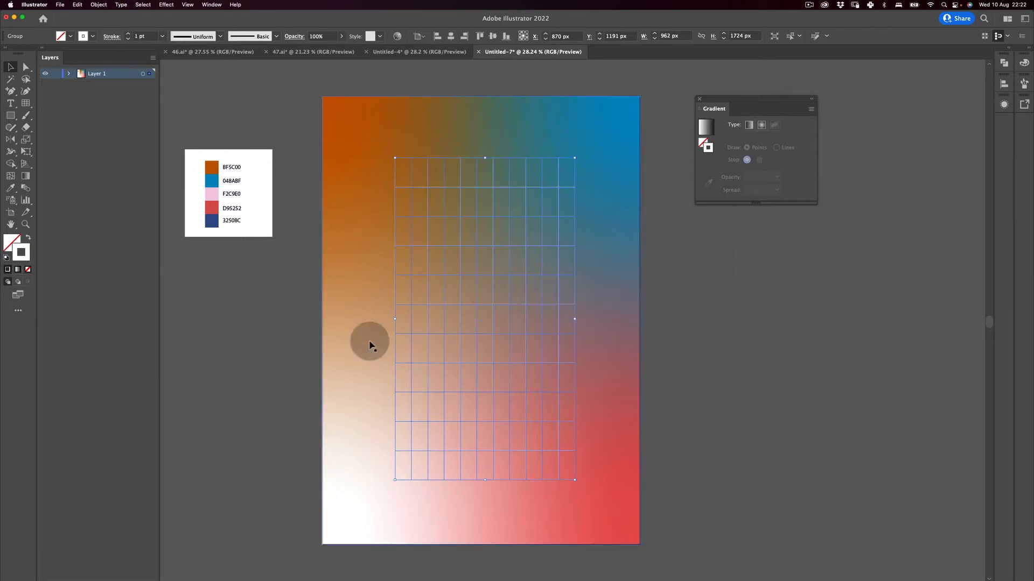
{"action": "key", "text": "v"}
{"action": "left_click", "coordinate": [310, 434]}
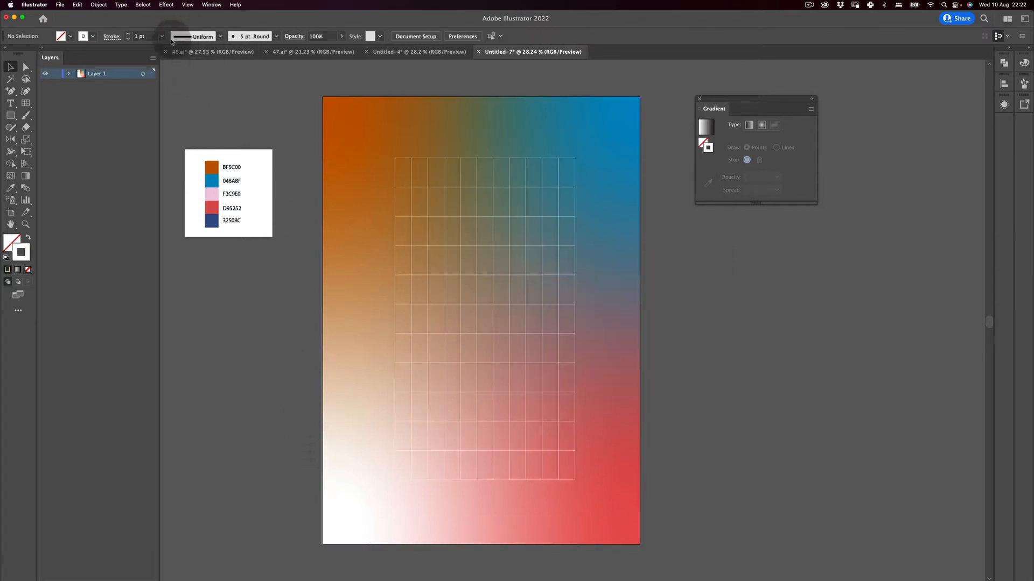
Step: Set the grid's stroke weight to 2 pt
{"action": "left_click", "coordinate": [428, 162]}
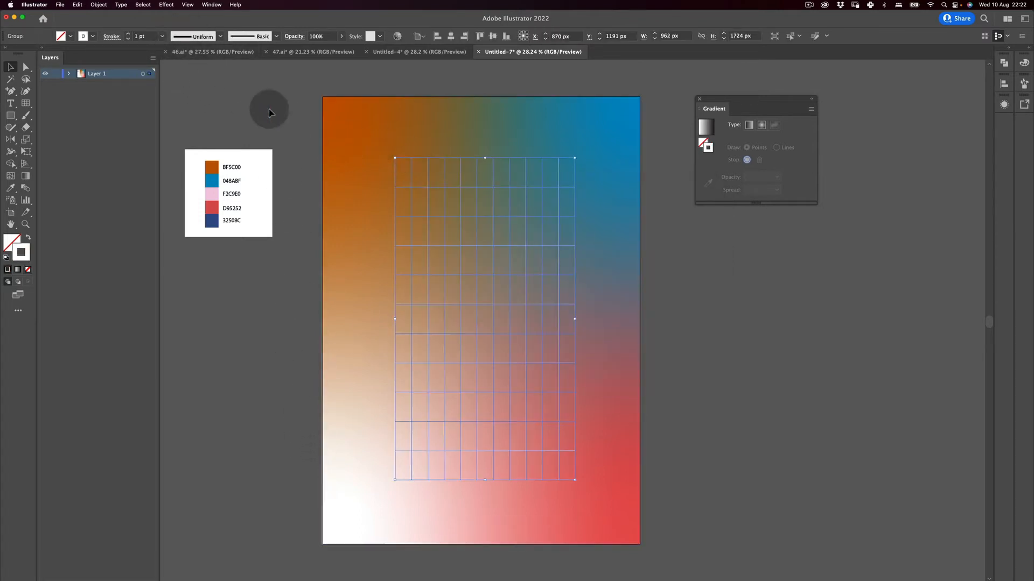
{"action": "left_click", "coordinate": [162, 36]}
{"action": "left_click", "coordinate": [178, 94]}
{"action": "key", "text": "v"}
{"action": "left_click", "coordinate": [276, 365]}
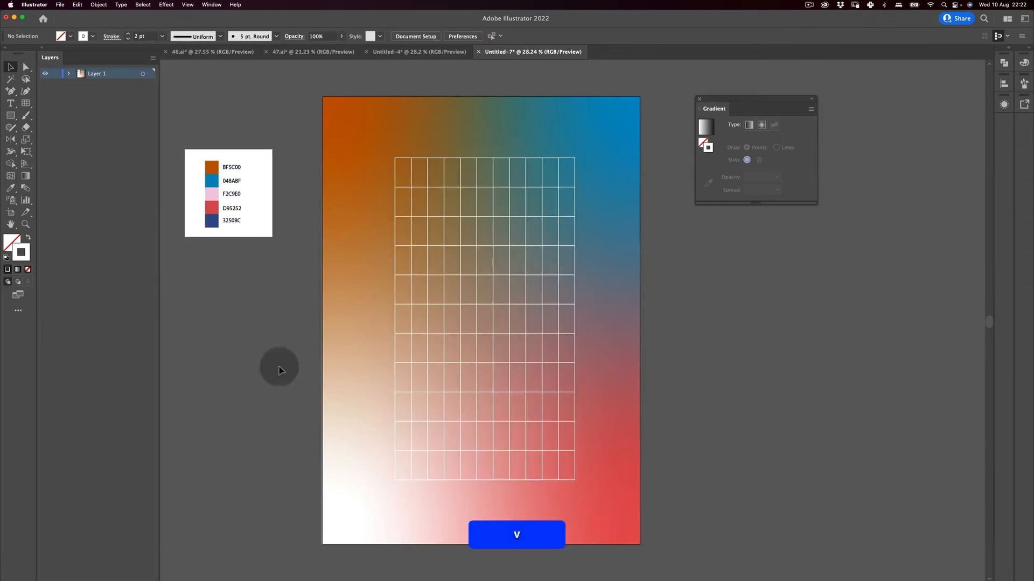
Step: Set the grid's stroke weight to 1.5 pt
{"action": "key", "text": "z"}
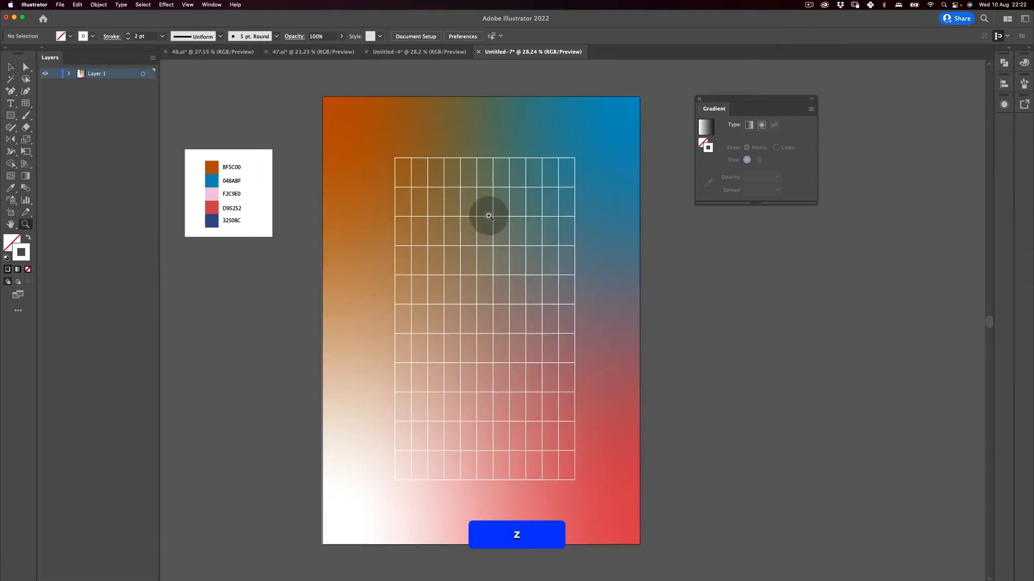
{"action": "left_click_drag", "start_coordinate": [470, 239], "coordinate": [473, 296]}
{"action": "key", "text": "v"}
{"action": "left_click", "coordinate": [492, 203]}
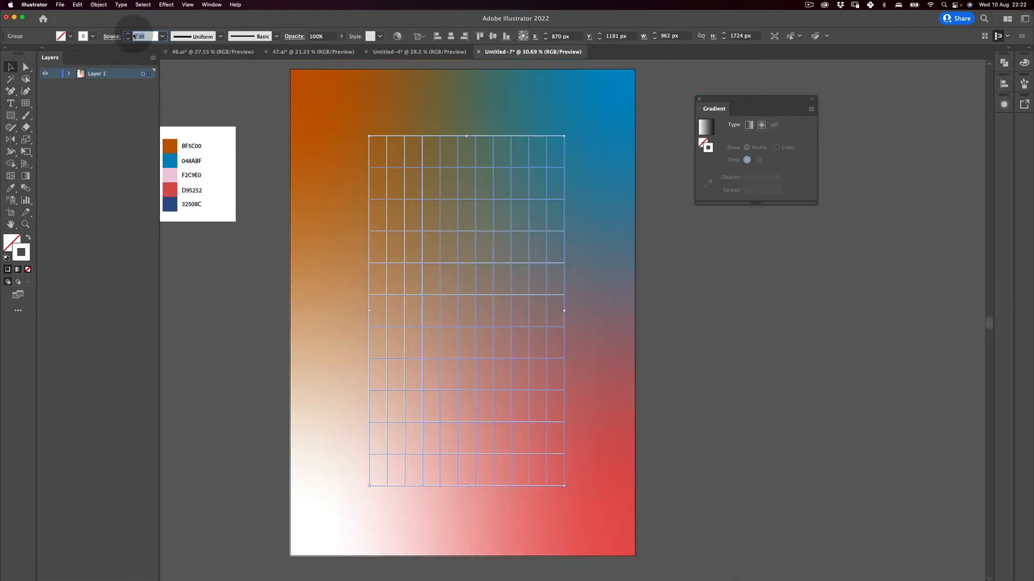
{"action": "type", "text": "1.5"}
{"action": "key", "text": "Return"}
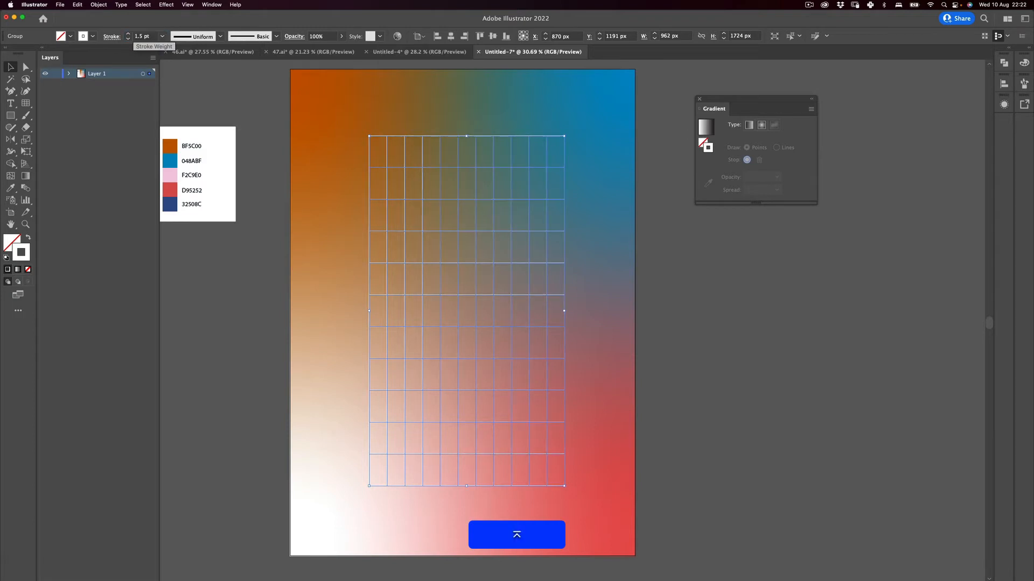
{"action": "left_click", "coordinate": [267, 369]}
Step: Draw a circle about 50 px in diameter centered where the grid's second vertical divider crosses its fifth horizontal divider
{"action": "key", "text": "space"}
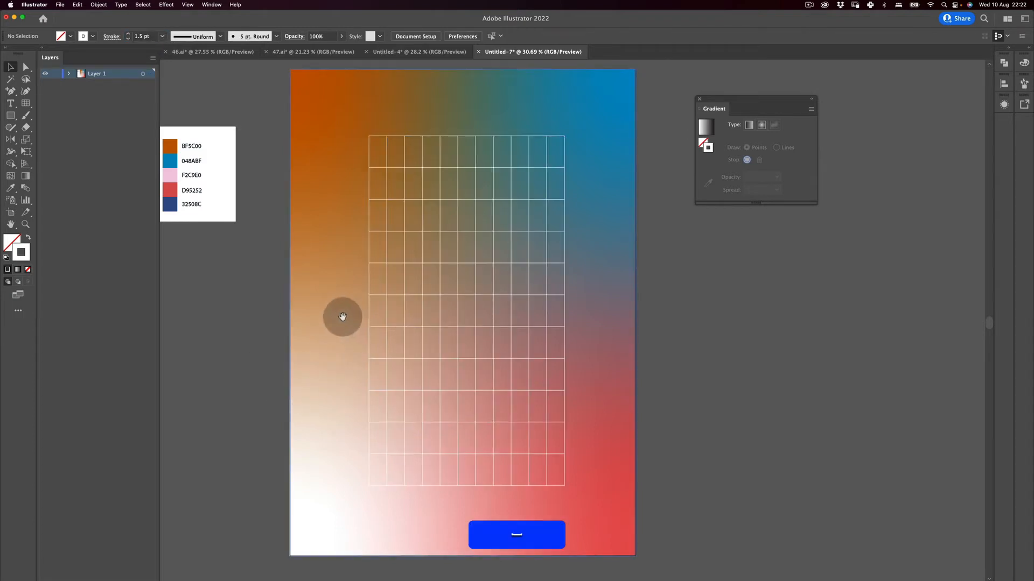
{"action": "left_click_drag", "start_coordinate": [337, 301], "coordinate": [306, 292]}
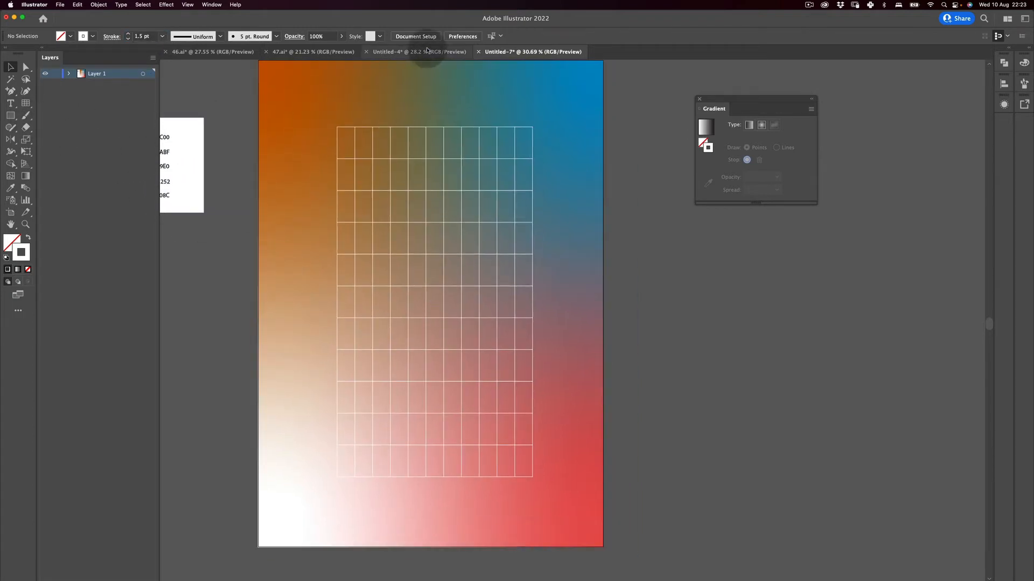
{"action": "key", "text": "space"}
{"action": "left_click_drag", "start_coordinate": [423, 157], "coordinate": [394, 231]}
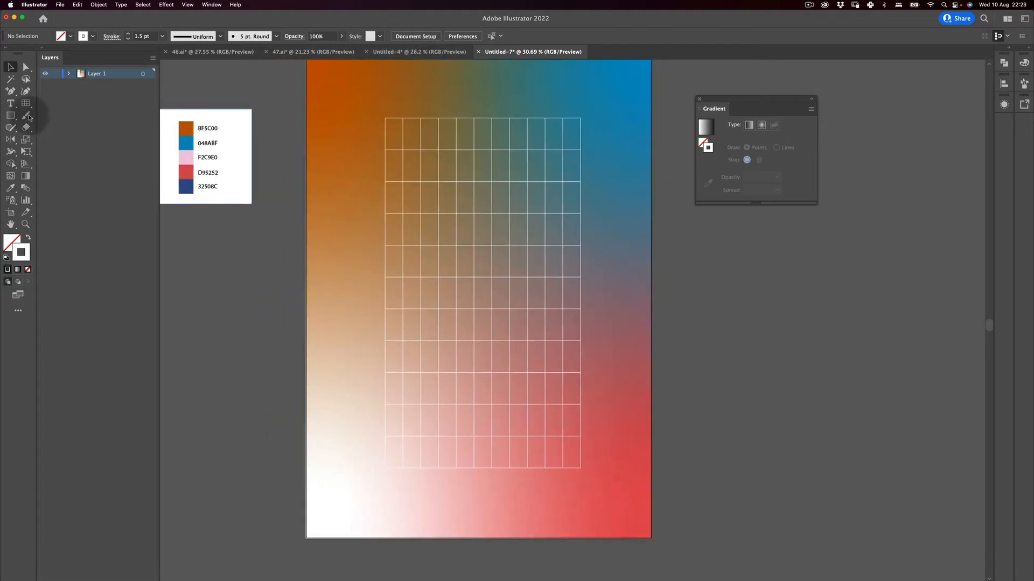
{"action": "left_click_drag", "start_coordinate": [11, 117], "coordinate": [54, 139]}
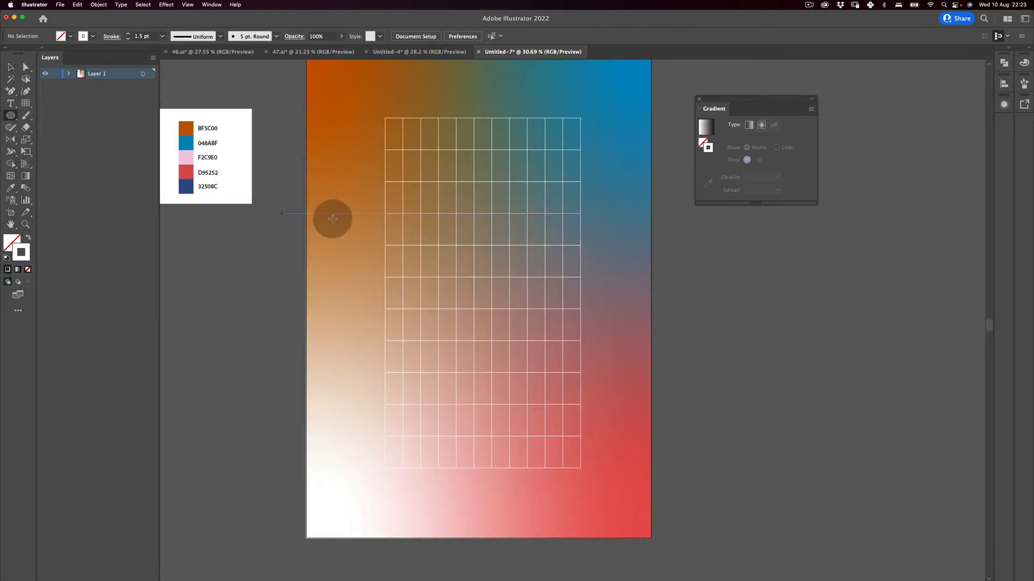
{"action": "key", "text": "alt+shift"}
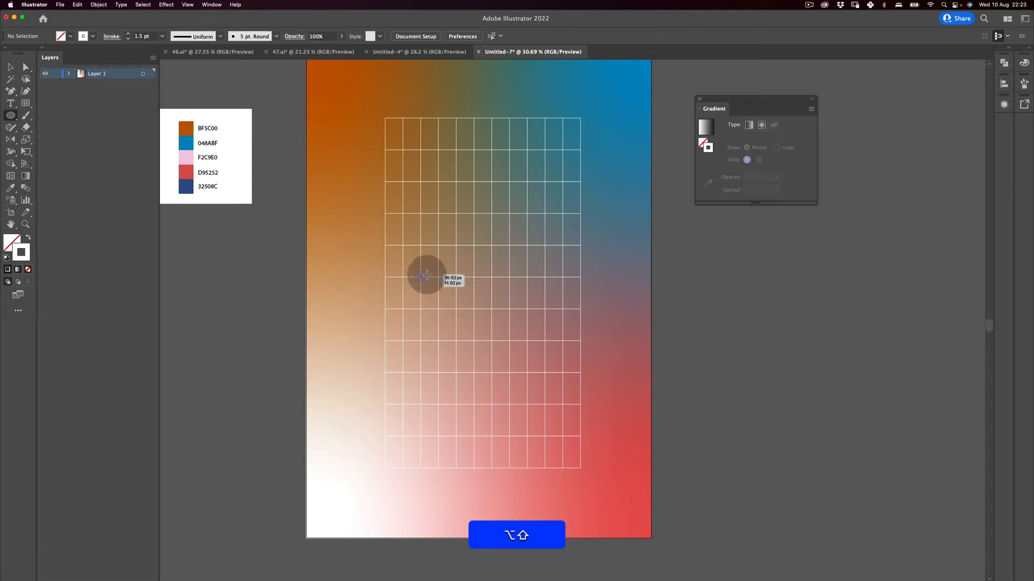
{"action": "left_click_drag", "start_coordinate": [423, 275], "coordinate": [423, 277]}
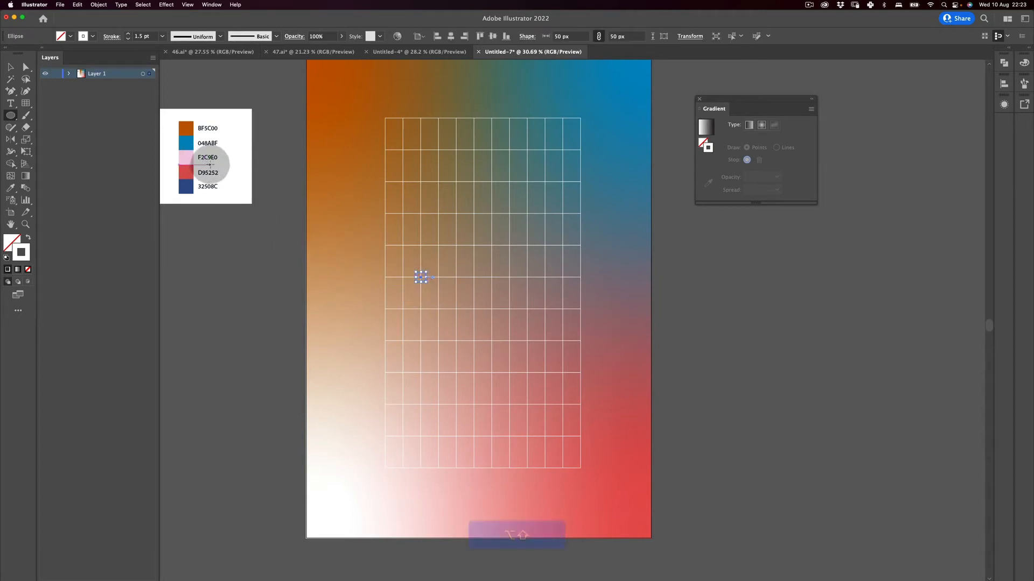
Step: Fill the small circle with the pink F2C9E0 sampled from the palette card, without a stroke
{"action": "key", "text": "i"}
{"action": "left_click", "coordinate": [198, 155]}
{"action": "key", "text": "v"}
{"action": "left_click", "coordinate": [405, 263]}
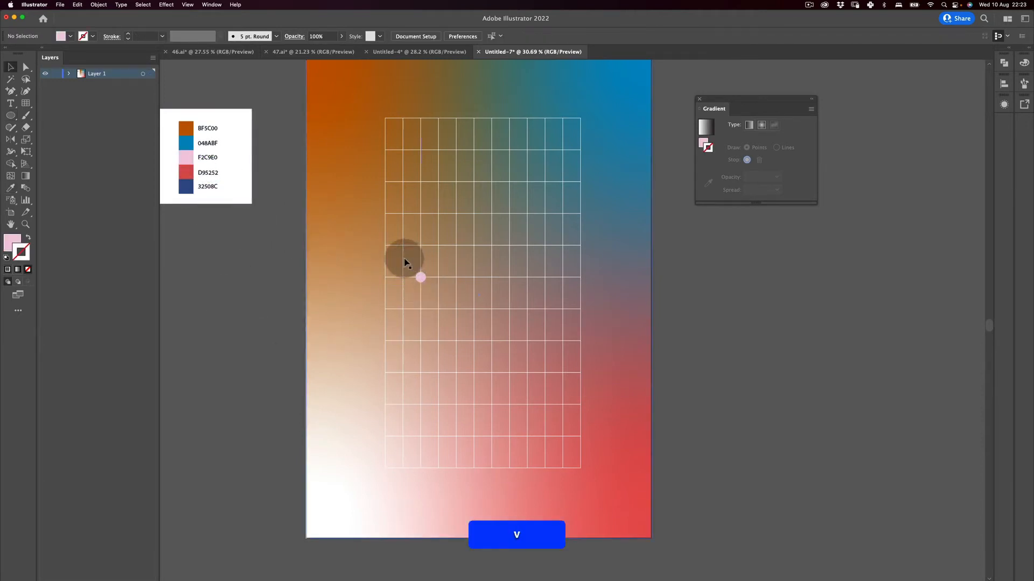
{"action": "left_click_drag", "start_coordinate": [421, 280], "coordinate": [536, 236]}
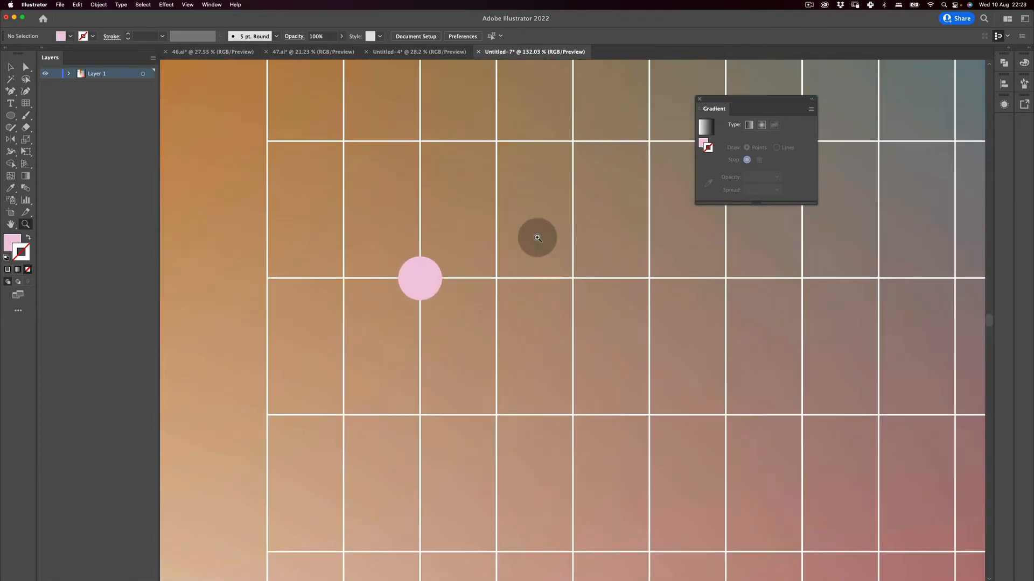
Step: Enlarge the pink circle about its center to a diameter of about 65 px
{"action": "key", "text": "space"}
{"action": "left_click", "coordinate": [435, 294]}
{"action": "key", "text": "e"}
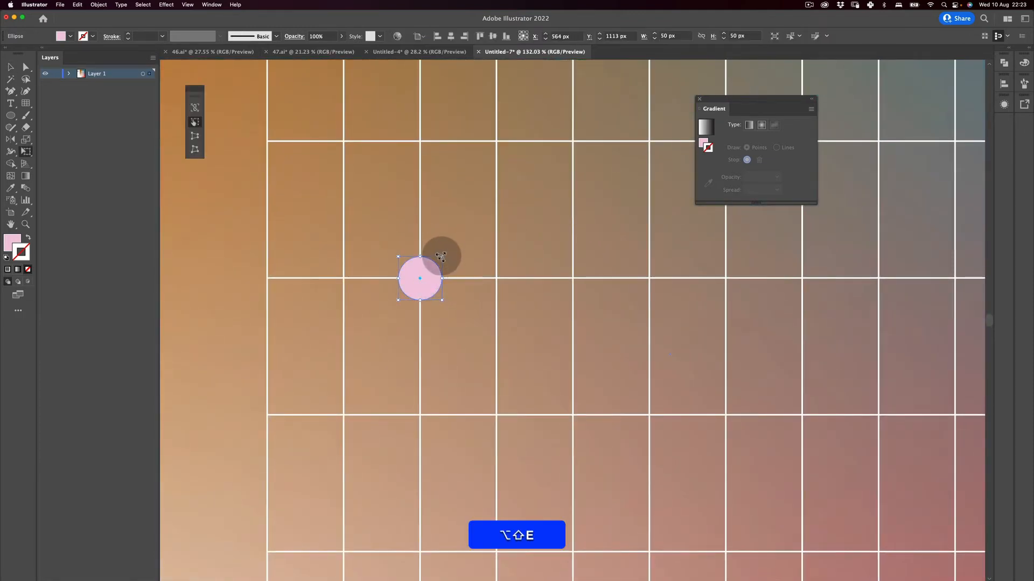
{"action": "left_click_drag", "start_coordinate": [440, 255], "coordinate": [405, 276]}
{"action": "key", "text": "z"}
{"action": "key", "text": "alt+shift+e"}
{"action": "key", "text": "z"}
{"action": "key", "text": "v"}
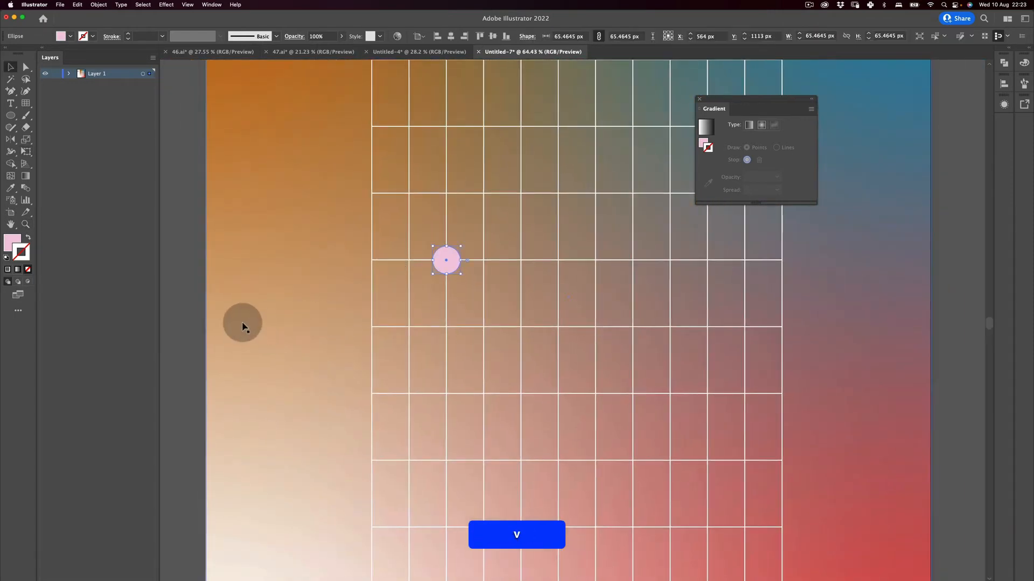
{"action": "left_click", "coordinate": [189, 308]}
Step: Draw a rectangle about 66 × 627 px, as wide as the circle, from its horizontal diameter down four grid rows
{"action": "left_click", "coordinate": [13, 116]}
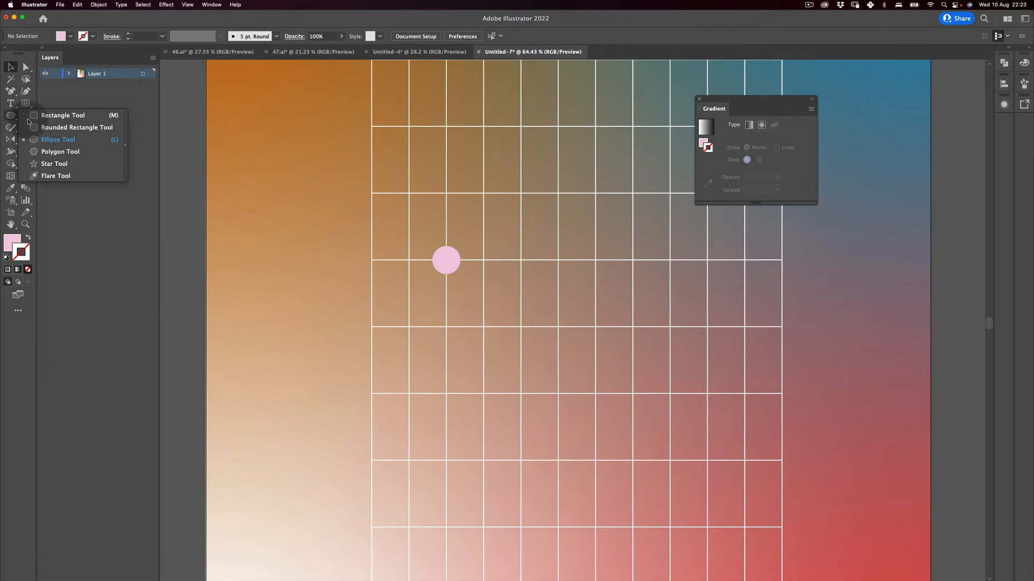
{"action": "left_click", "coordinate": [55, 115]}
{"action": "left_click_drag", "start_coordinate": [432, 260], "coordinate": [460, 526]}
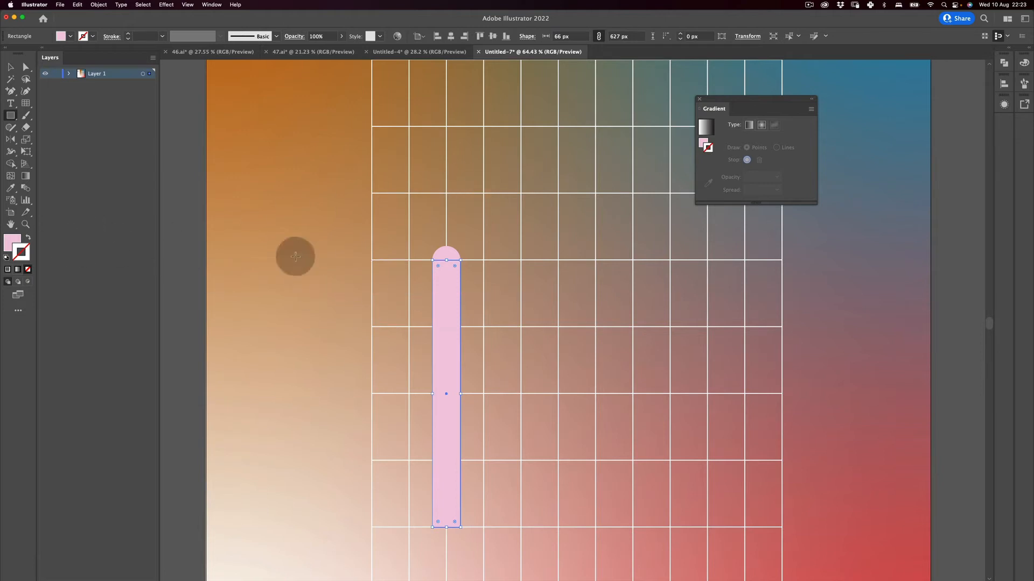
Step: Fill the rectangle with a linear gradient at a 90° angle and set its white stop to 0% opacity
{"action": "key", "text": "g"}
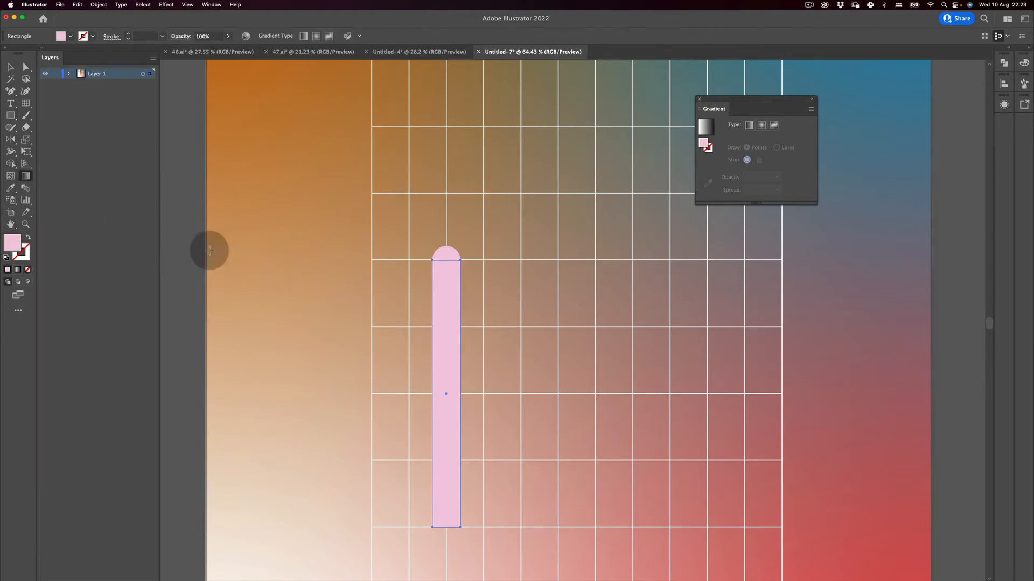
{"action": "left_click", "coordinate": [748, 126]}
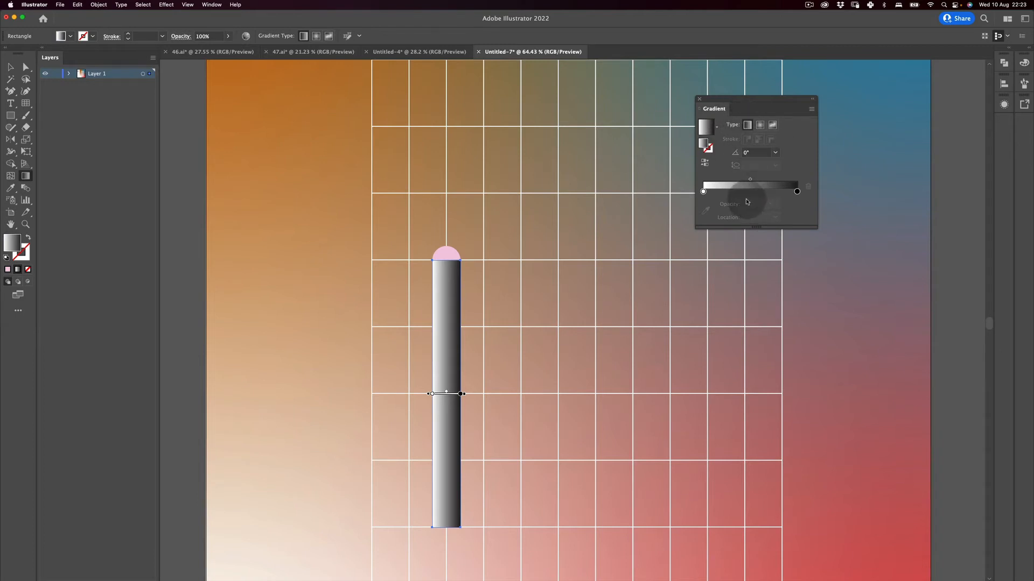
{"action": "left_click", "coordinate": [773, 206]}
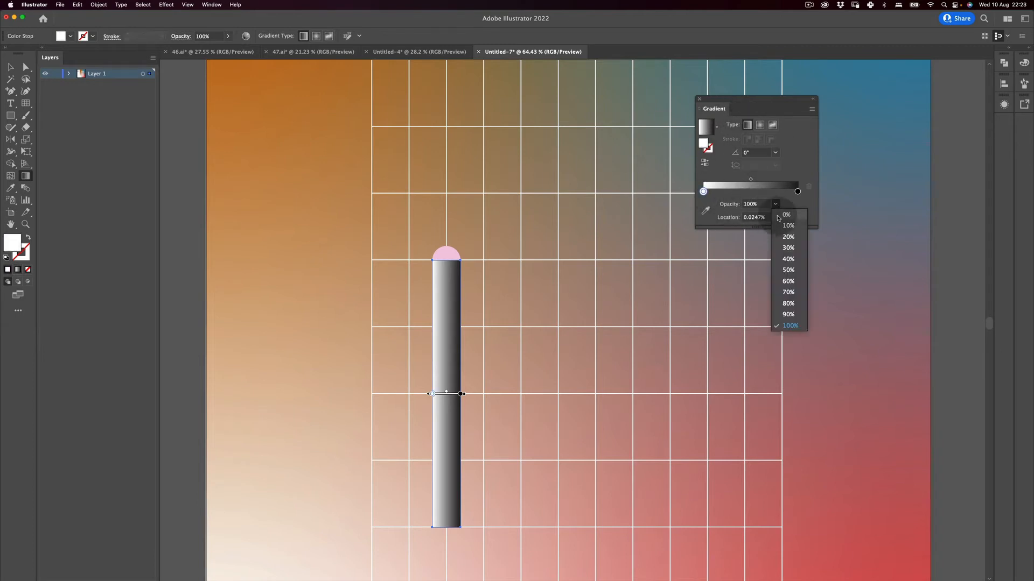
{"action": "left_click", "coordinate": [774, 214]}
{"action": "left_click", "coordinate": [776, 152]}
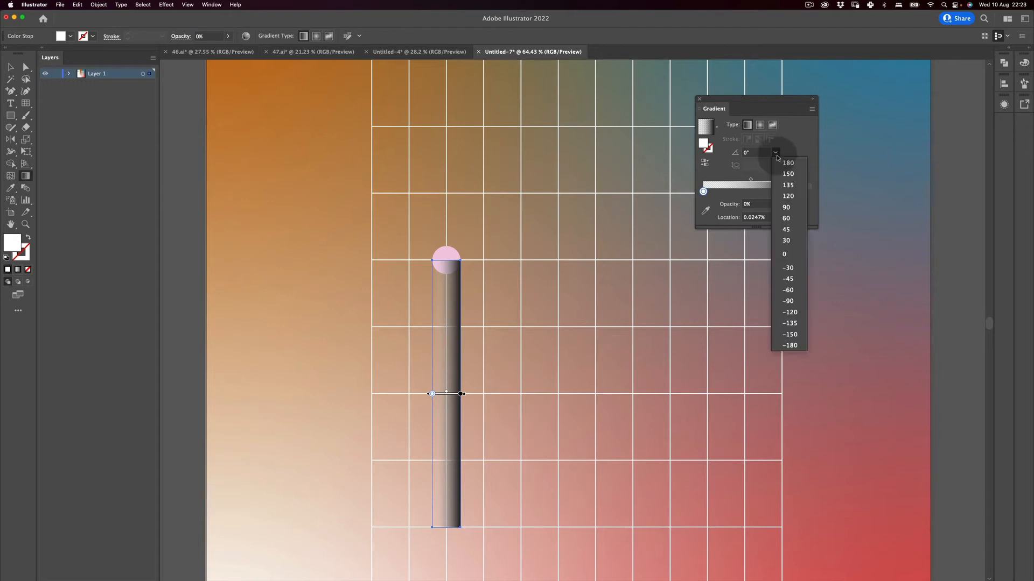
{"action": "left_click", "coordinate": [787, 207]}
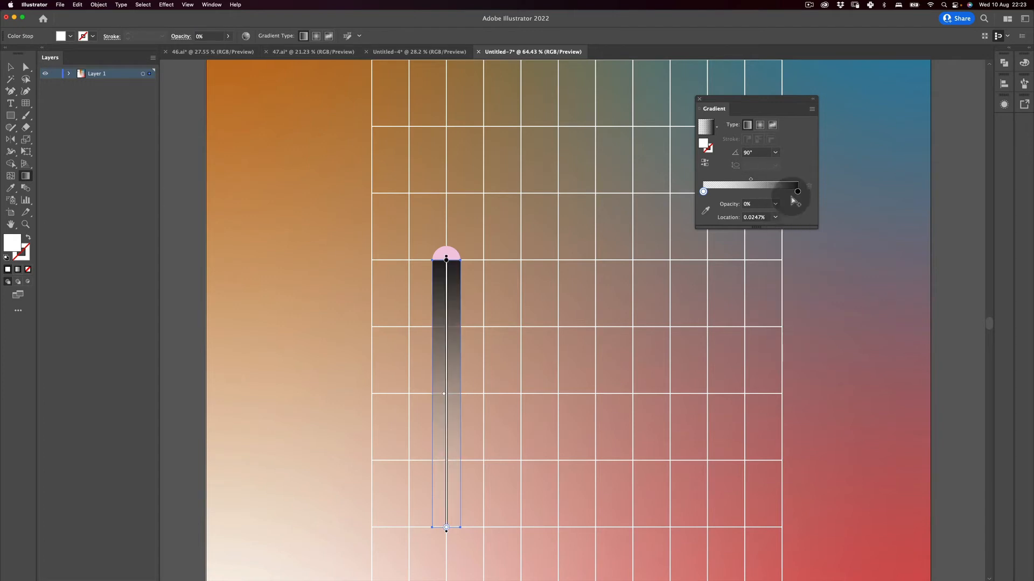
Step: Recolor the gradient's black stop with the blue 32508C sampled from the palette card
{"action": "key", "text": "z"}
{"action": "left_click_drag", "start_coordinate": [441, 206], "coordinate": [369, 260]}
{"action": "key", "text": "space"}
{"action": "key", "text": "g"}
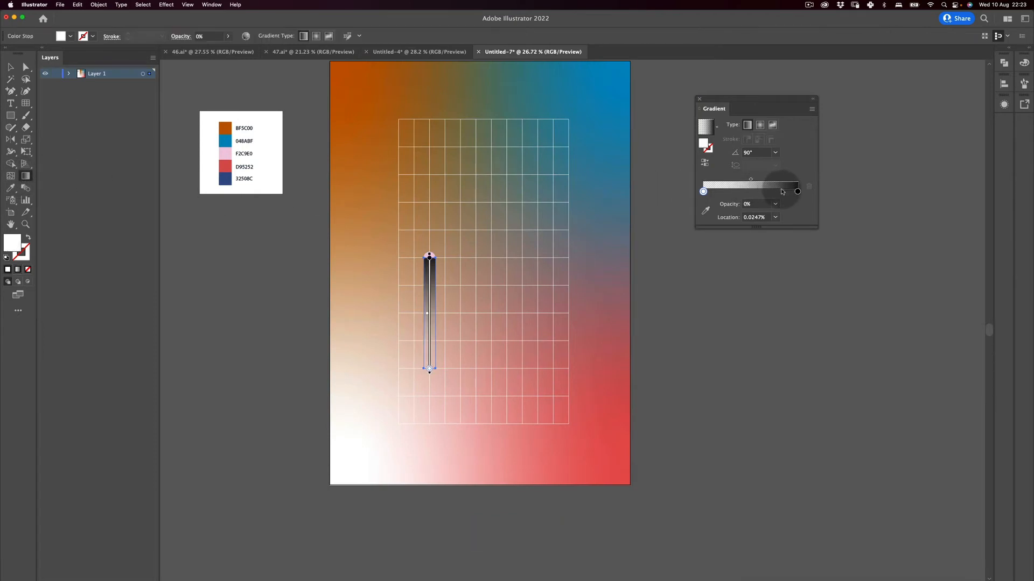
{"action": "double_click", "coordinate": [798, 192]}
{"action": "left_click", "coordinate": [667, 262]}
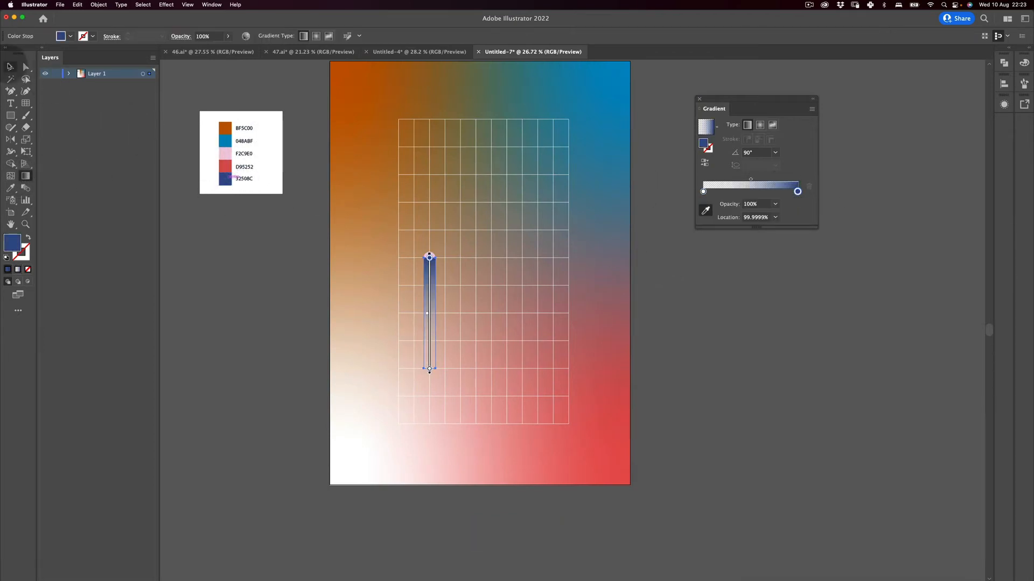
{"action": "left_click", "coordinate": [10, 67]}
{"action": "left_click", "coordinate": [232, 306]}
Step: Bring the pink circle to the front of the gradient bar and close the Gradient panel
{"action": "key", "text": "z"}
{"action": "left_click_drag", "start_coordinate": [419, 255], "coordinate": [524, 217]}
{"action": "key", "text": "v"}
{"action": "left_click", "coordinate": [457, 257]}
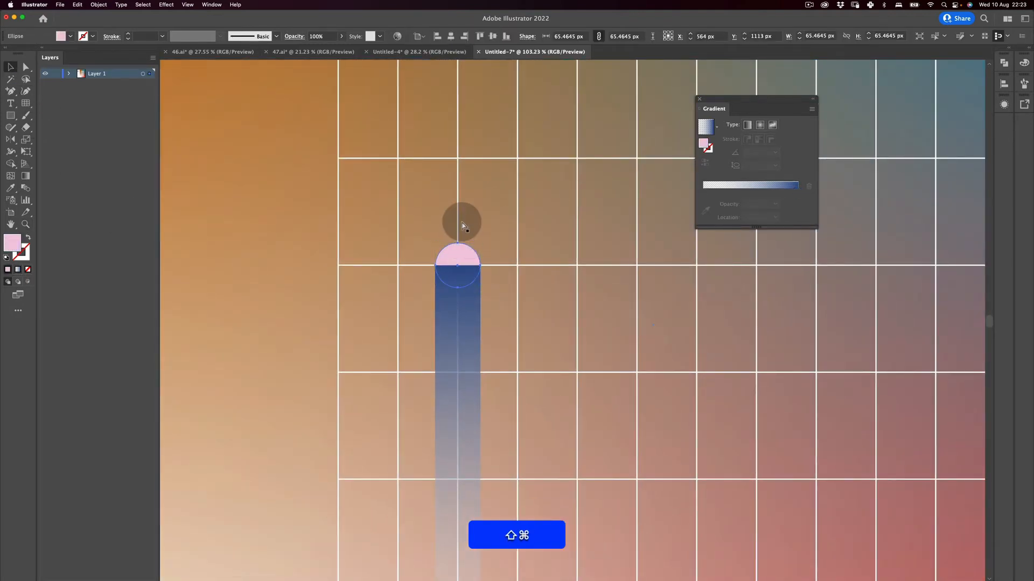
{"action": "right_click", "coordinate": [468, 249]}
{"action": "mouse_move", "coordinate": [485, 447]}
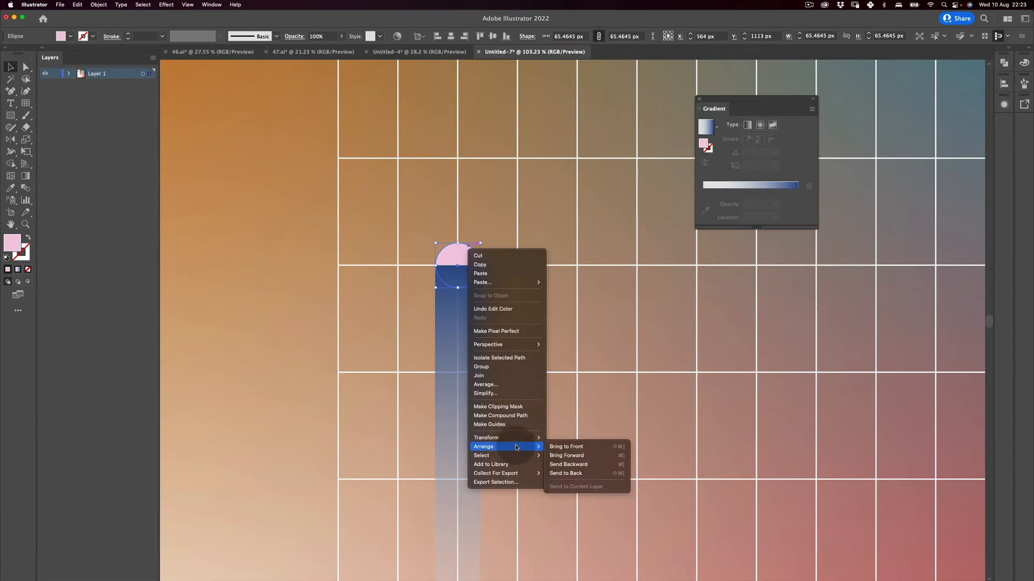
{"action": "left_click", "coordinate": [567, 448]}
{"action": "key", "text": "z"}
{"action": "left_click_drag", "start_coordinate": [544, 323], "coordinate": [357, 374]}
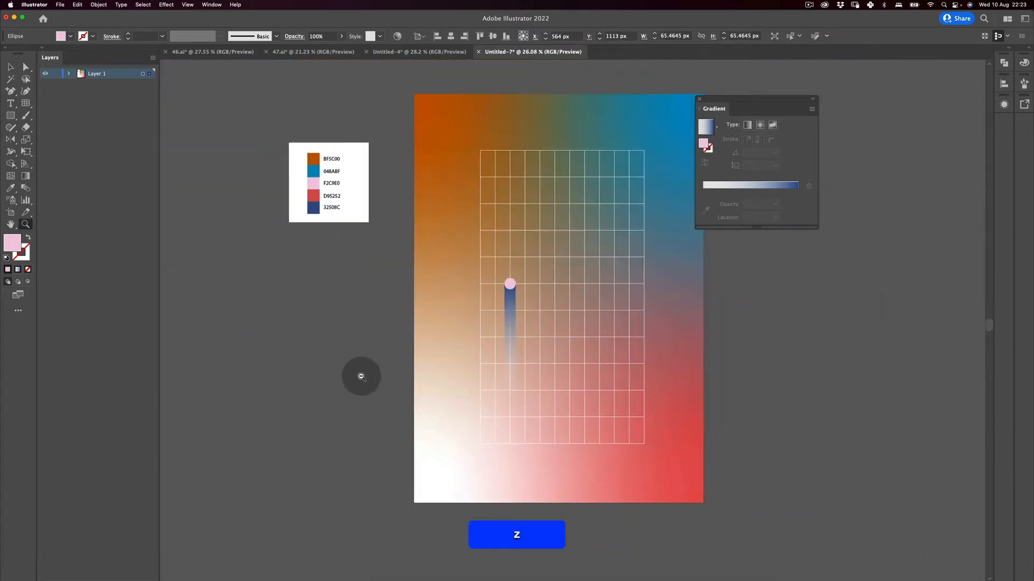
{"action": "key", "text": "v"}
{"action": "key", "text": "space"}
{"action": "left_click_drag", "start_coordinate": [410, 354], "coordinate": [326, 363]}
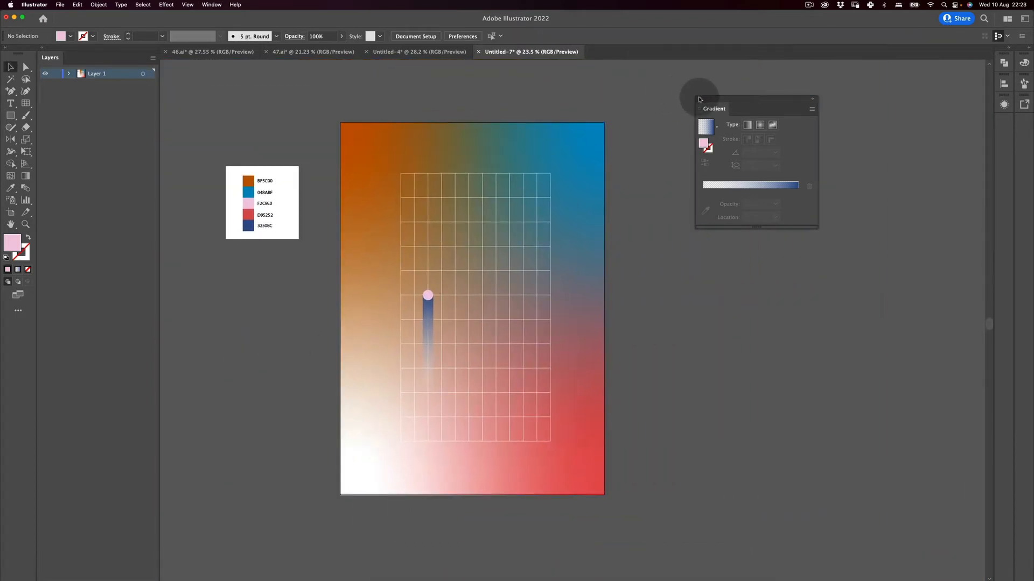
{"action": "left_click", "coordinate": [699, 99]}
Step: Duplicate the dot with its gradient bar, centering the copy's dot where the fifth vertical divider crosses the third horizontal divider
{"action": "key", "text": "z"}
{"action": "left_click_drag", "start_coordinate": [455, 318], "coordinate": [480, 293]}
{"action": "key", "text": "v"}
{"action": "left_click", "coordinate": [421, 307]}
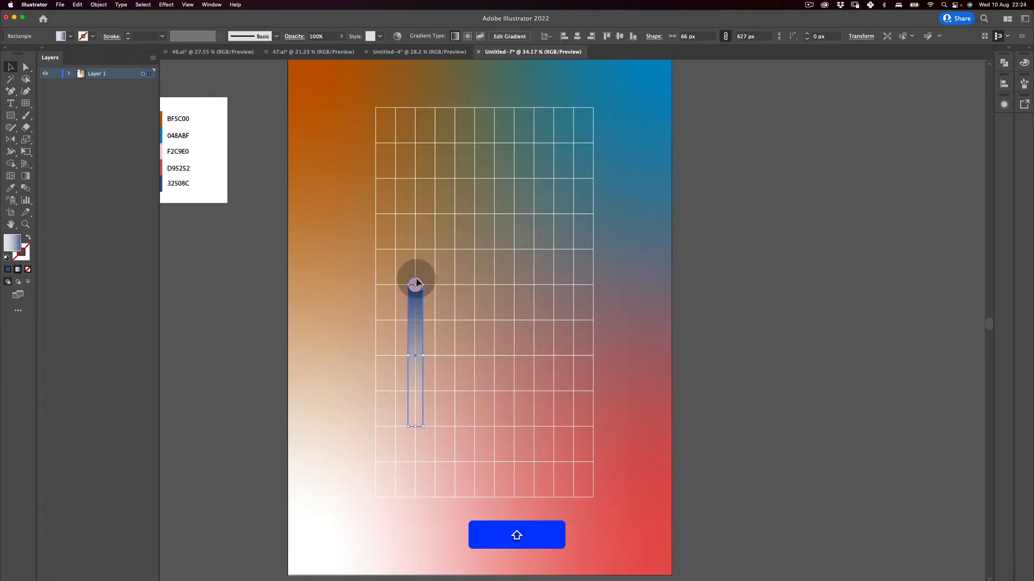
{"action": "left_click_drag", "start_coordinate": [417, 282], "coordinate": [478, 218]}
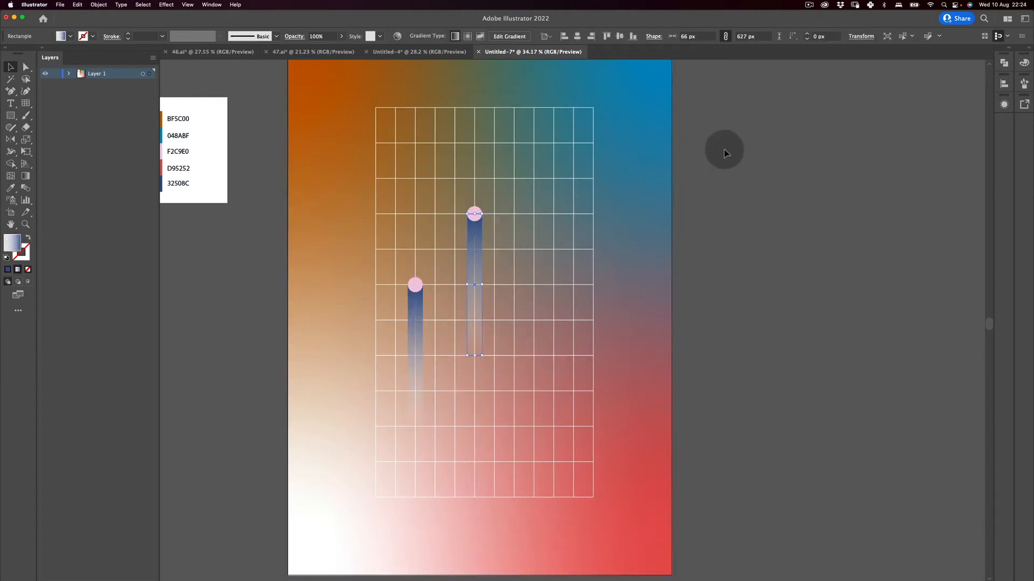
Step: Place another copy of the dot and bar, its dot where the eighth vertical divider crosses the sixth horizontal divider
{"action": "left_click", "coordinate": [474, 214]}
{"action": "left_click", "coordinate": [482, 252], "text": "shift"}
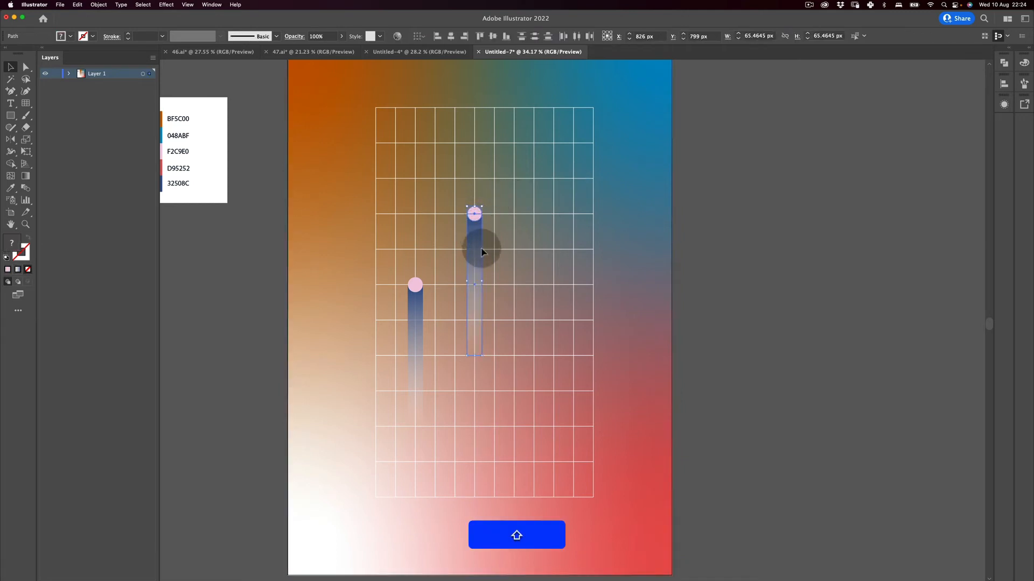
{"action": "left_click_drag", "start_coordinate": [482, 252], "coordinate": [532, 352]}
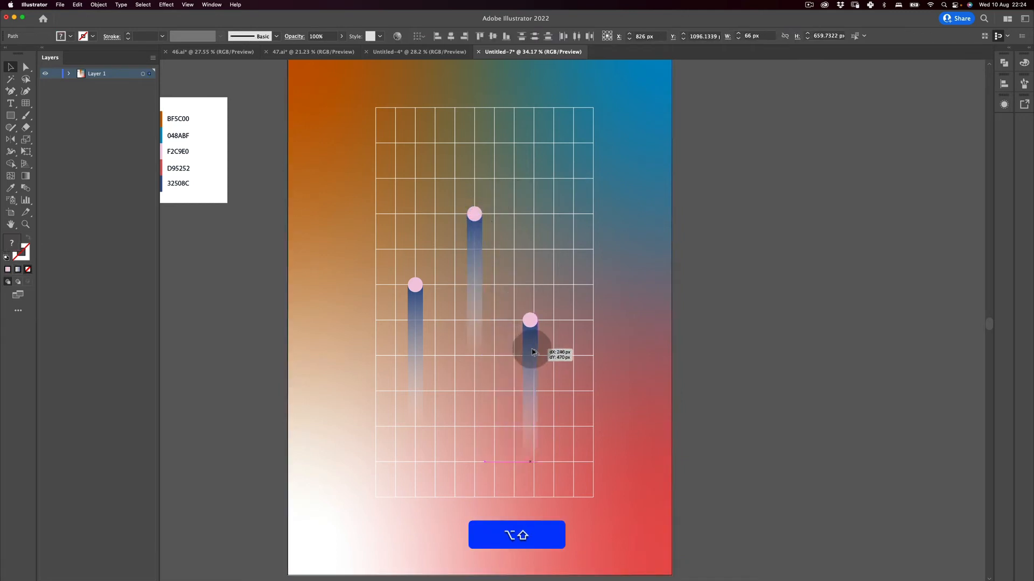
{"action": "left_click", "coordinate": [724, 210]}
Step: Duplicate the newest dot and bar to where the ninth vertical divider crosses the first horizontal divider
{"action": "left_click", "coordinate": [536, 359]}
{"action": "left_click_drag", "start_coordinate": [536, 319], "coordinate": [557, 169]}
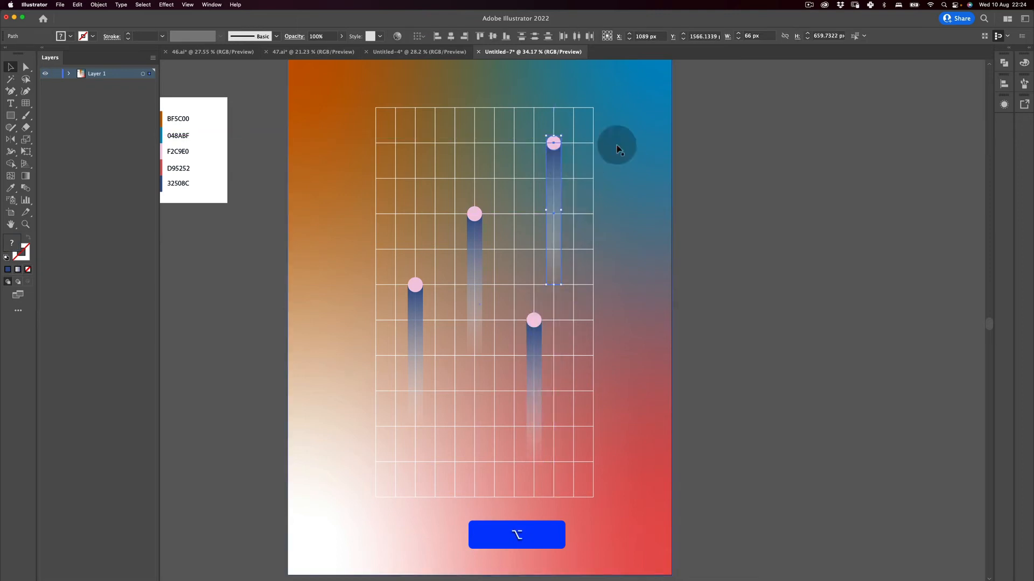
{"action": "left_click", "coordinate": [638, 202]}
Step: Move the dot and bar on the fifth vertical divider up one row to the second horizontal divider
{"action": "key", "text": "alt+z"}
{"action": "key", "text": "v"}
{"action": "left_click", "coordinate": [480, 237]}
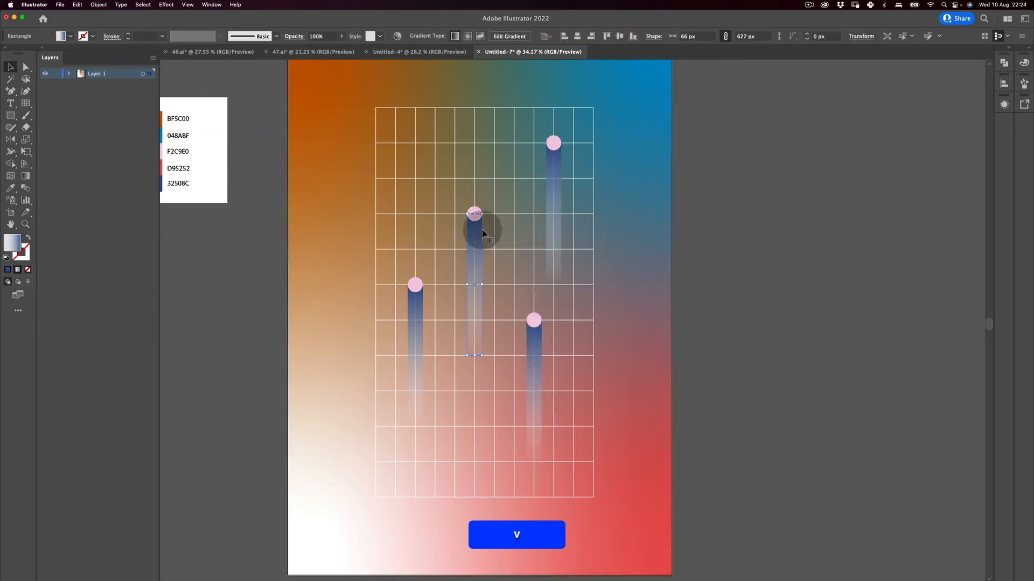
{"action": "left_click", "coordinate": [475, 212], "text": "shift"}
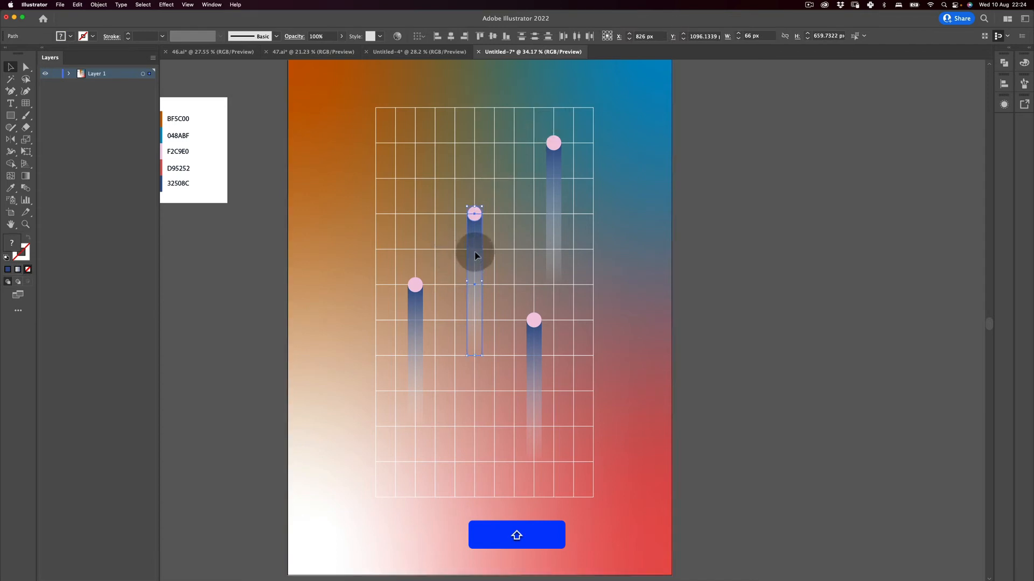
{"action": "left_click_drag", "start_coordinate": [473, 226], "coordinate": [471, 219]}
{"action": "left_click", "coordinate": [693, 125]}
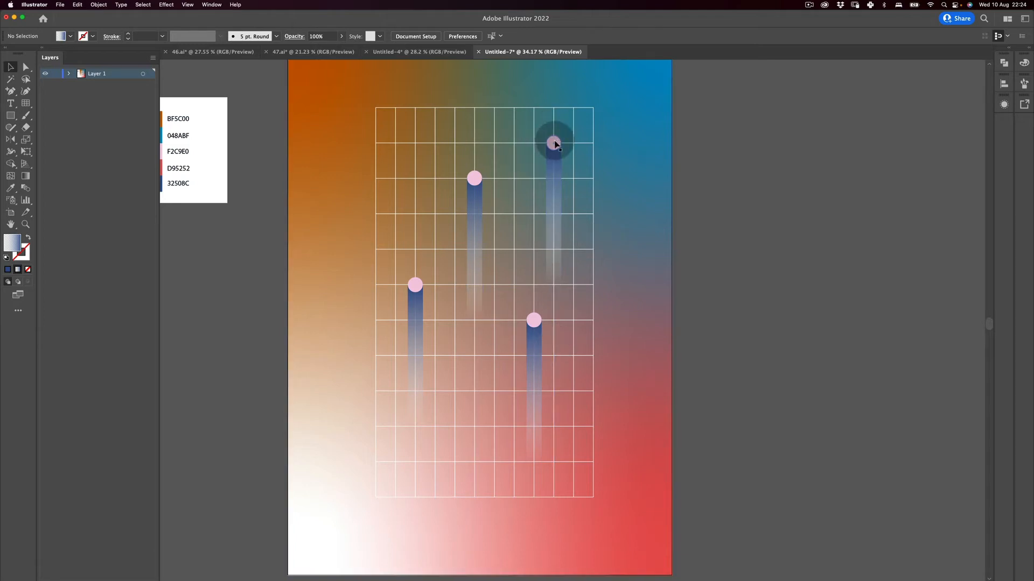
Step: Examine up close how the uppermost dot and its gradient bar line up with the grid
{"action": "key", "text": "z"}
{"action": "left_click_drag", "start_coordinate": [551, 145], "coordinate": [641, 143]}
{"action": "key", "text": "v"}
{"action": "left_click", "coordinate": [564, 180]}
{"action": "left_click", "coordinate": [561, 162], "text": "shift"}
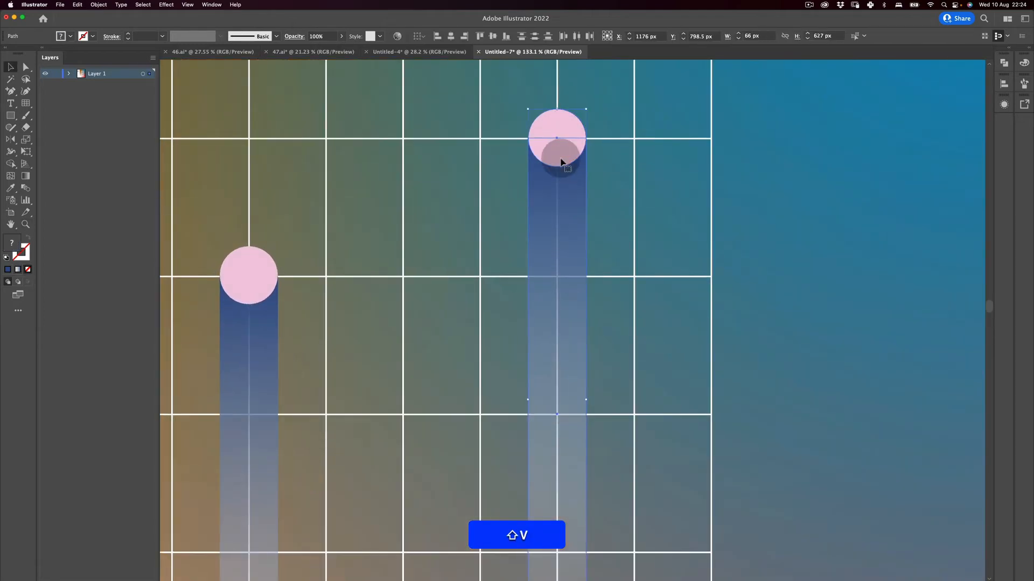
{"action": "left_click_drag", "start_coordinate": [561, 148], "coordinate": [447, 325]}
{"action": "key", "text": "z"}
{"action": "key", "text": "space"}
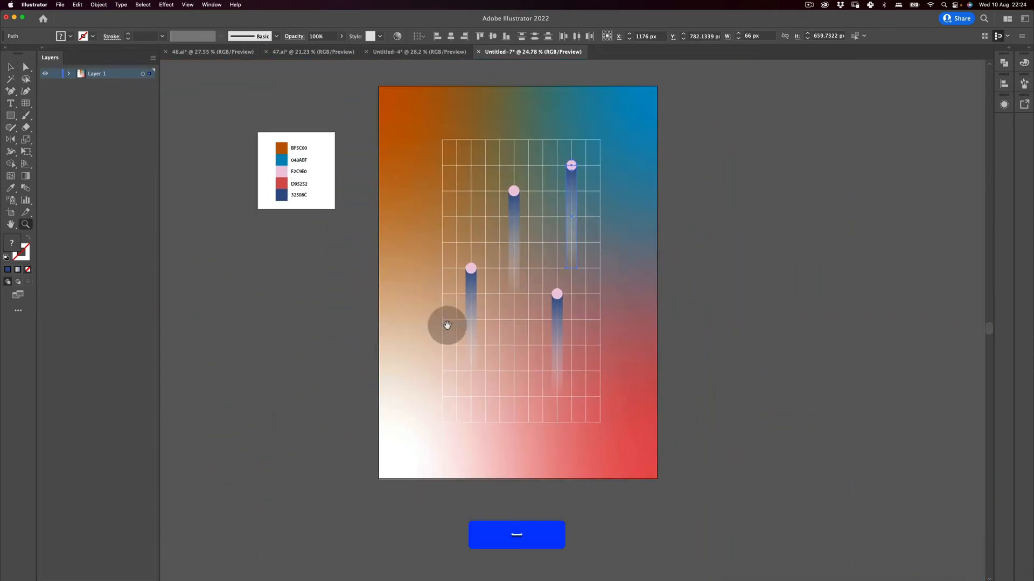
{"action": "left_click_drag", "start_coordinate": [364, 303], "coordinate": [292, 314]}
{"action": "key", "text": "v"}
{"action": "left_click", "coordinate": [292, 331]}
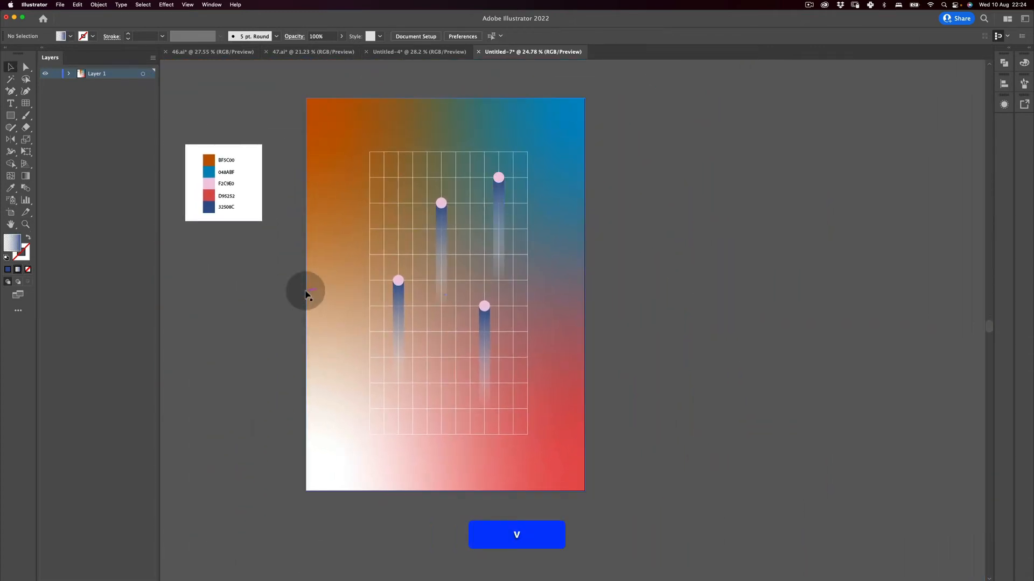
Step: Try a 1700 px circle centered on the artboard's upper-left corner and undo it
{"action": "left_click_drag", "start_coordinate": [18, 119], "coordinate": [126, 144]}
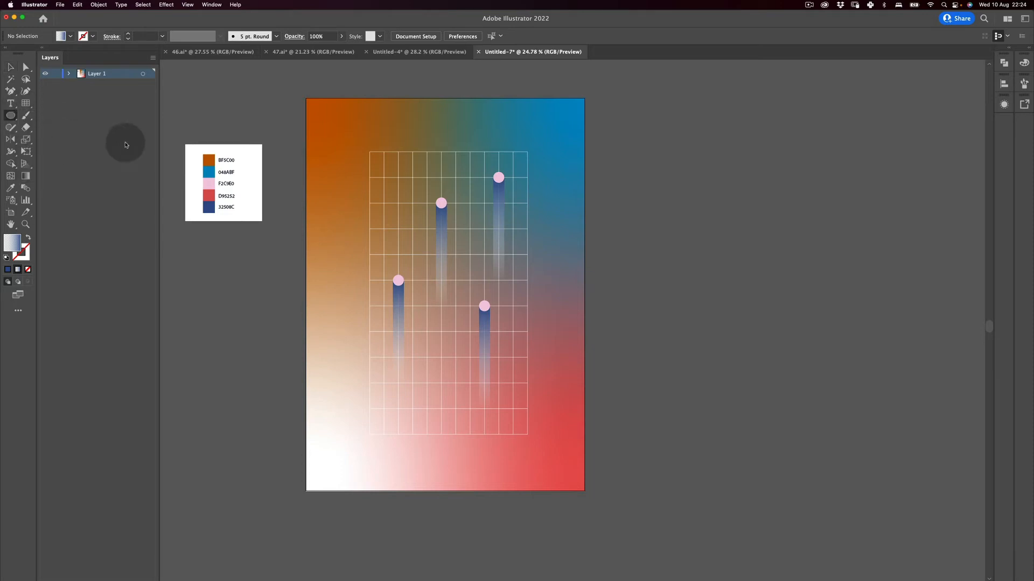
{"action": "left_click_drag", "start_coordinate": [306, 99], "coordinate": [445, 76]}
{"action": "left_click_drag", "start_coordinate": [418, 207], "coordinate": [446, 347]}
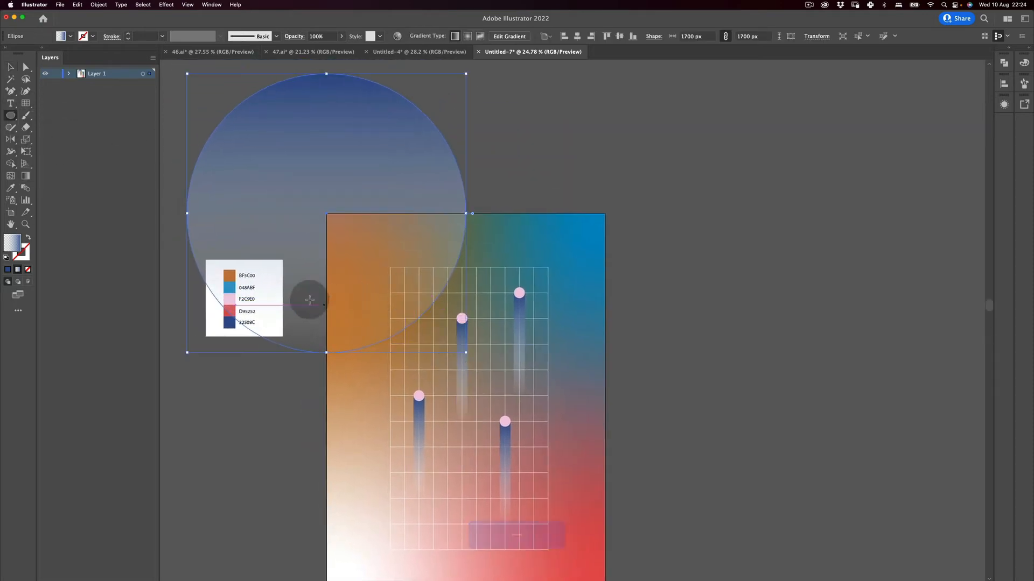
{"action": "key", "text": "a"}
{"action": "key", "text": "super+z"}
Step: Draw a circle about 1408 px in diameter centered on the artboard's upper-left corner
{"action": "left_click_drag", "start_coordinate": [11, 115], "coordinate": [86, 139]}
{"action": "left_click_drag", "start_coordinate": [328, 213], "coordinate": [443, 156]}
{"action": "key", "text": "v"}
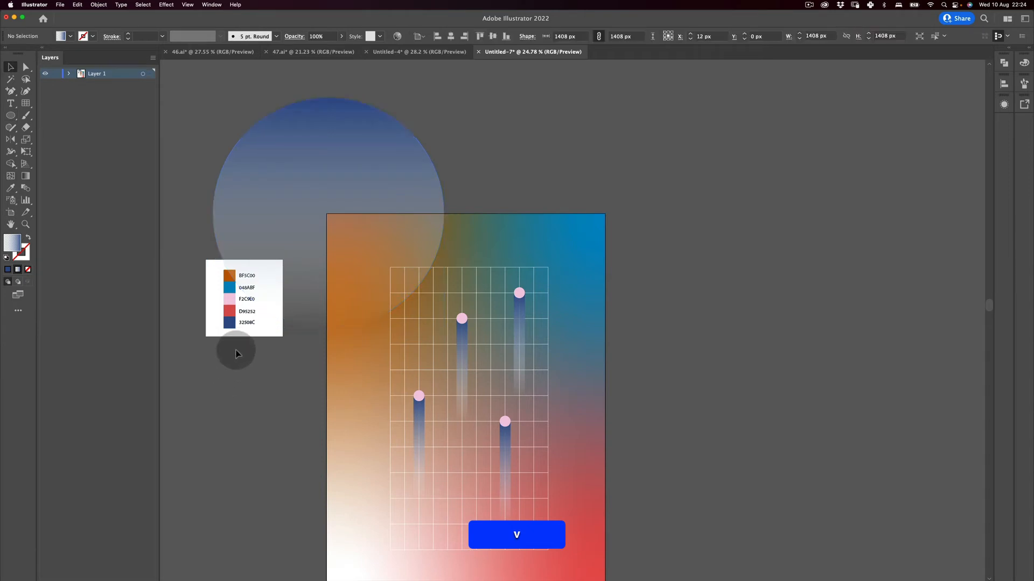
Step: Try to cut the large circle to a quarter by deleting its left and top anchor points, and undo the deletion
{"action": "key", "text": "a"}
{"action": "left_click_drag", "start_coordinate": [191, 205], "coordinate": [229, 232]}
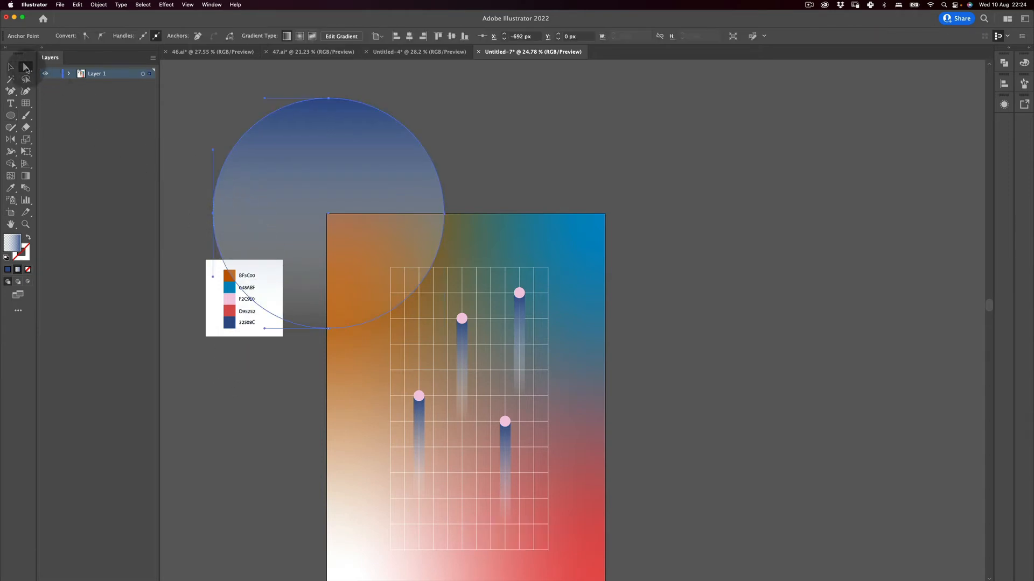
{"action": "left_click_drag", "start_coordinate": [294, 86], "coordinate": [351, 121]}
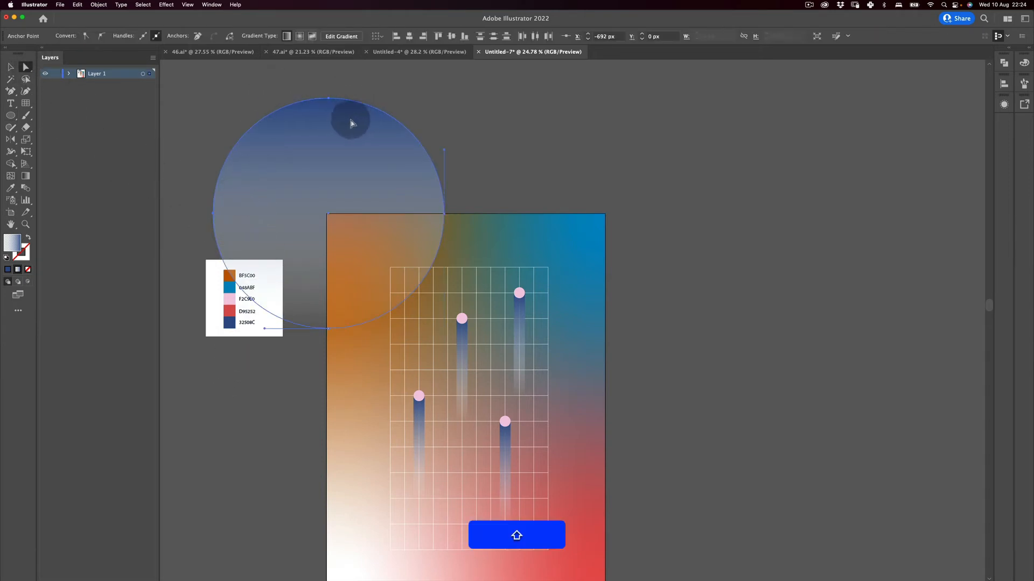
{"action": "key", "text": "BackSpace"}
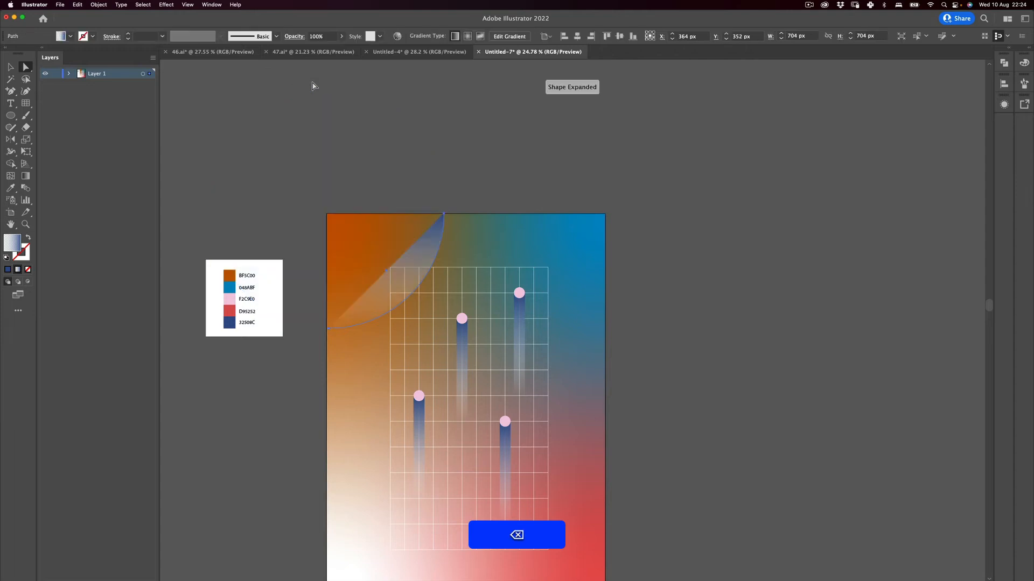
{"action": "key", "text": "v"}
{"action": "key", "text": "super+z"}
Step: Draw a rectangle about 793 × 892 px from the artboard's upper-left corner, enclosing the part of the large circle inside the artboard
{"action": "key", "text": "space"}
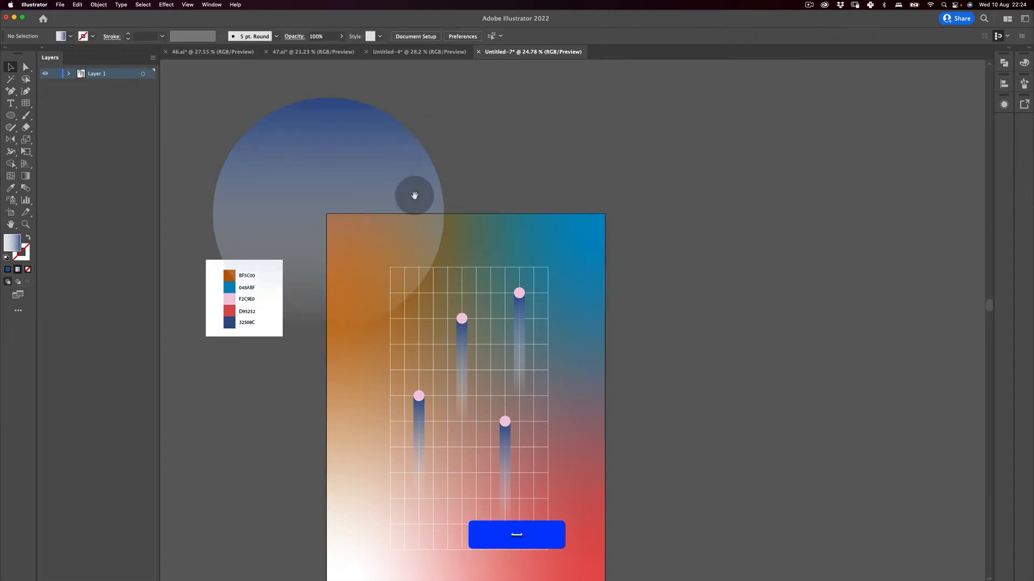
{"action": "left_click_drag", "start_coordinate": [414, 195], "coordinate": [429, 177]}
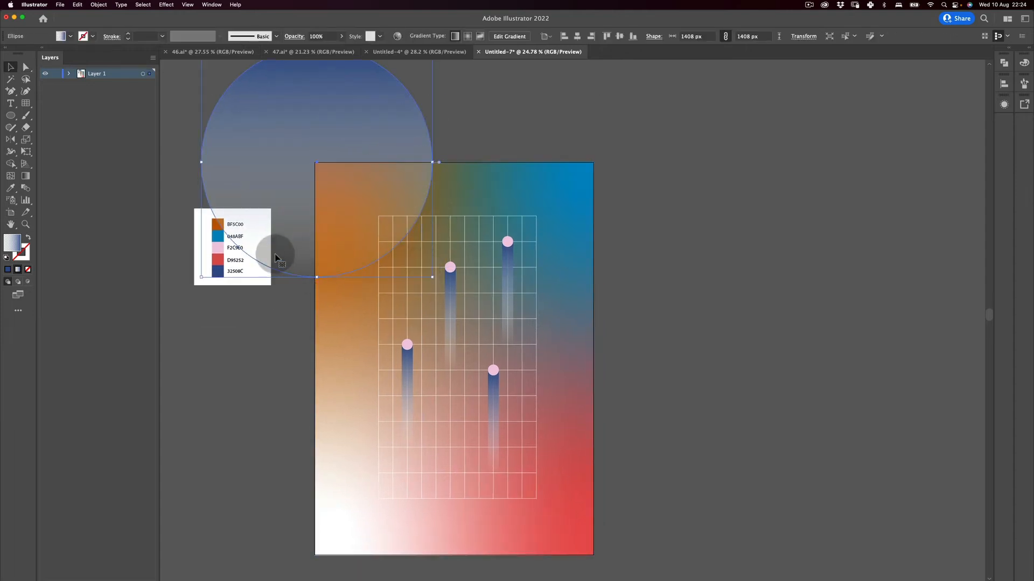
{"action": "left_click_drag", "start_coordinate": [15, 120], "coordinate": [53, 102]}
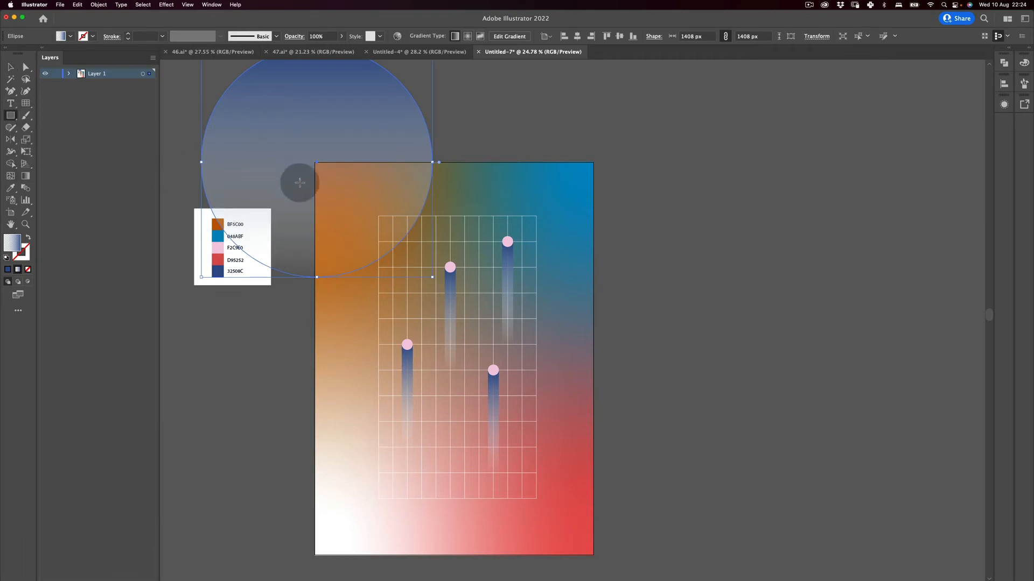
{"action": "left_click_drag", "start_coordinate": [313, 164], "coordinate": [382, 245]}
{"action": "key", "text": "super+z"}
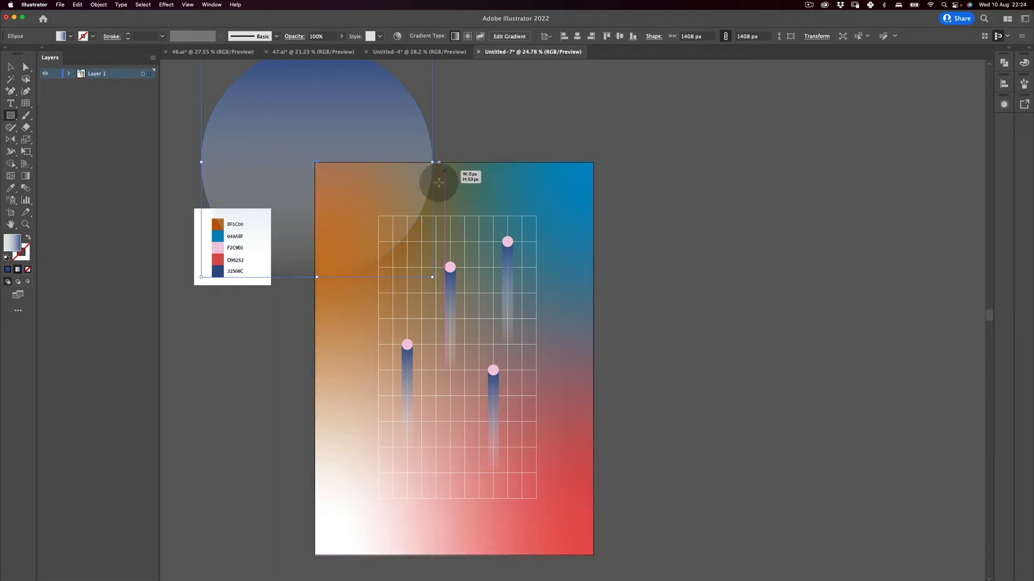
{"action": "left_click_drag", "start_coordinate": [439, 183], "coordinate": [313, 308]}
Step: Use the Shape Builder to remove the circle outside the artboard and the rectangle beyond the arc, leaving a quarter circle
{"action": "key", "text": "shift+v"}
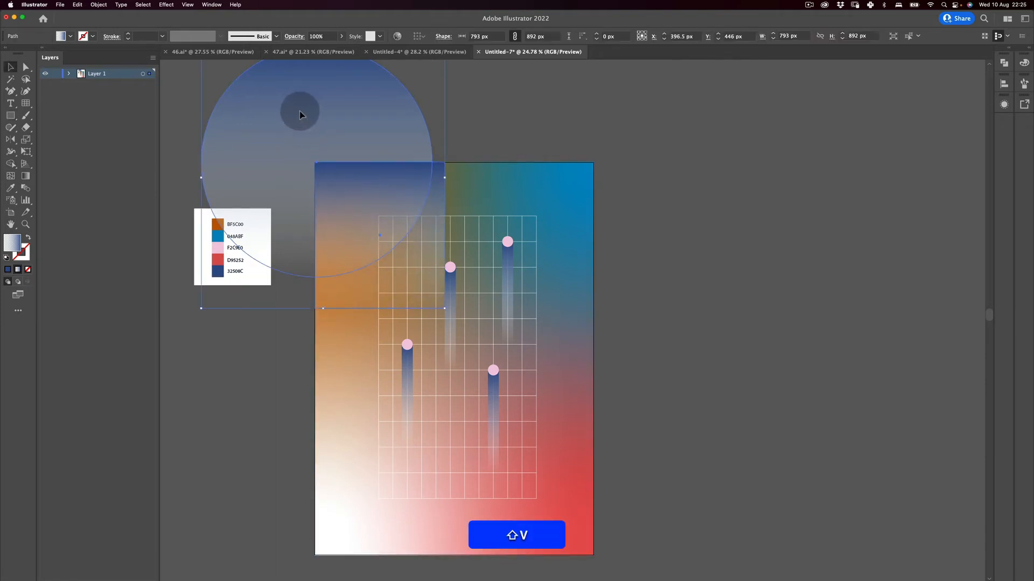
{"action": "left_click", "coordinate": [11, 163]}
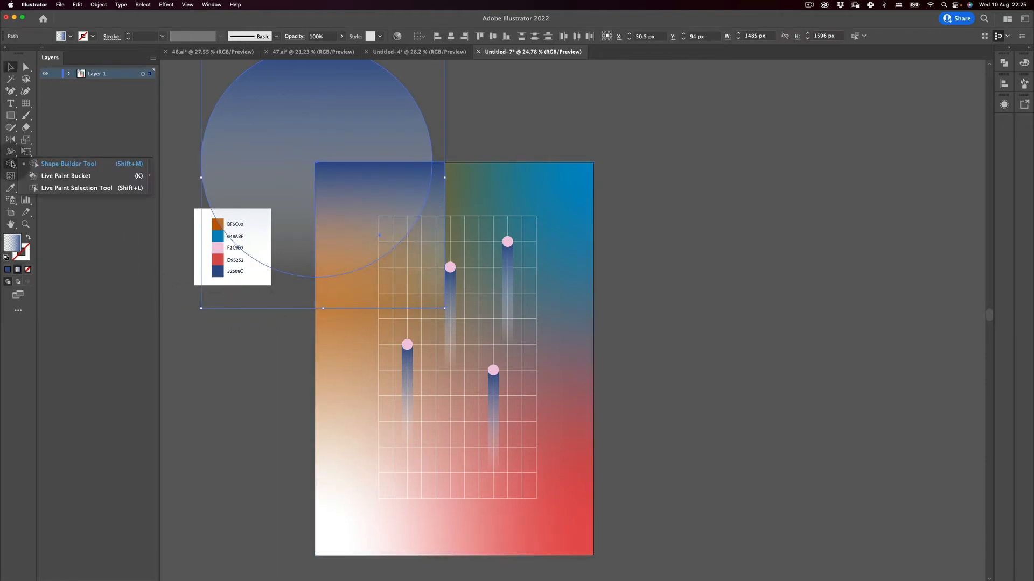
{"action": "left_click", "coordinate": [48, 166]}
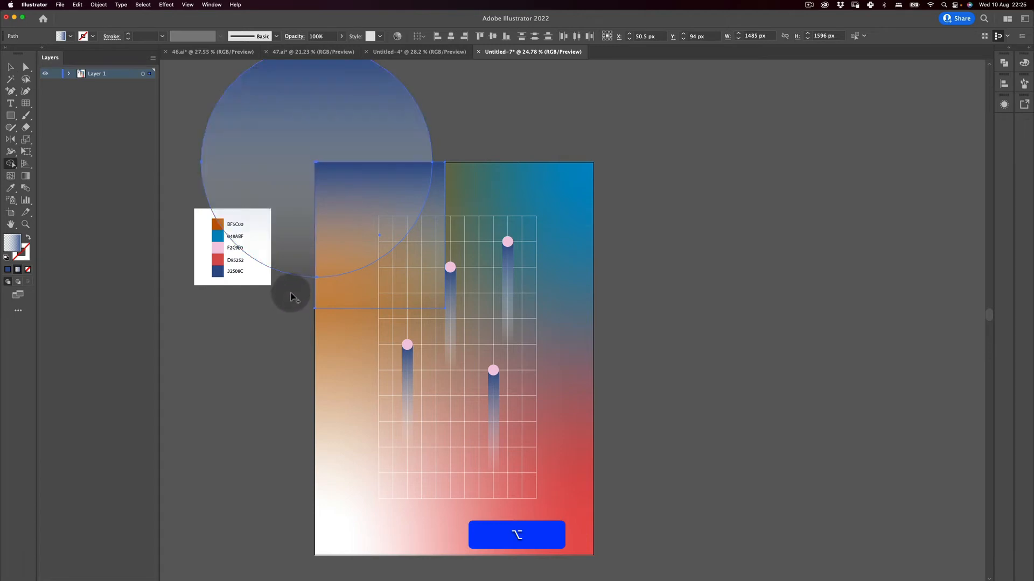
{"action": "left_click_drag", "start_coordinate": [292, 292], "coordinate": [295, 218]}
{"action": "left_click_drag", "start_coordinate": [437, 96], "coordinate": [436, 100]}
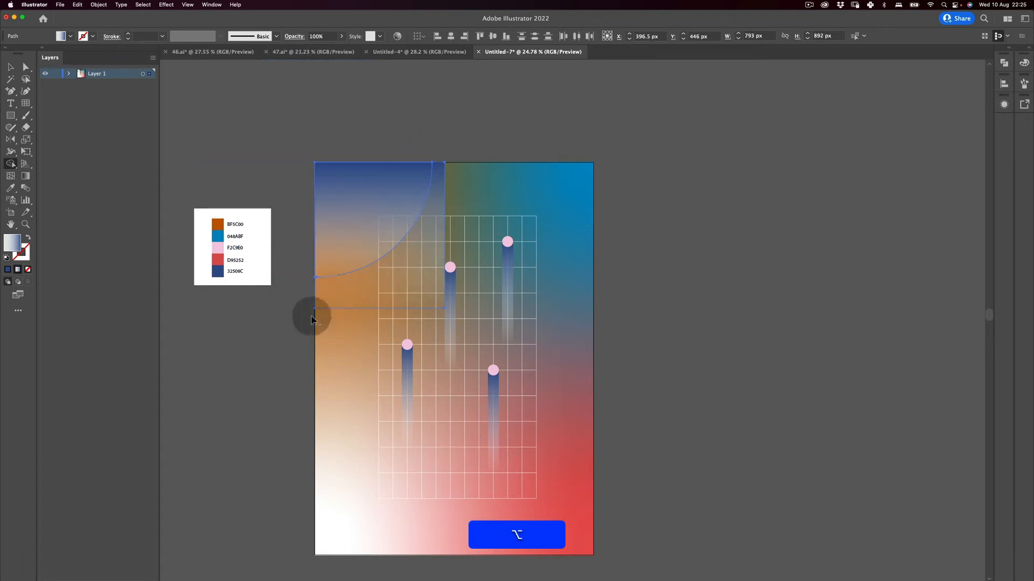
{"action": "left_click", "coordinate": [376, 280], "text": "alt"}
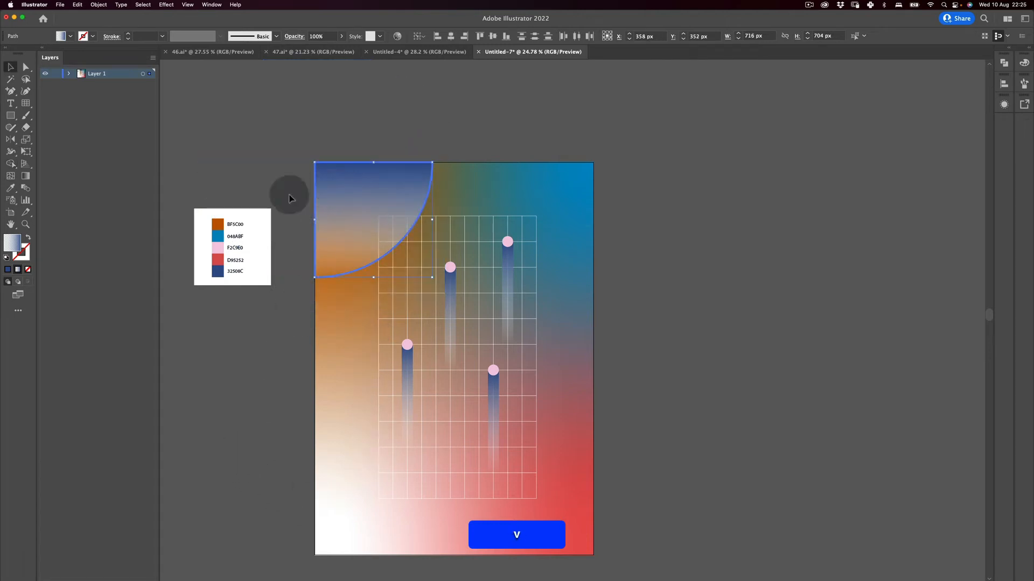
Step: Redirect the quarter circle's gradient diagonally, running from transparent at the artboard corner to blue at the arc
{"action": "left_click", "coordinate": [25, 176]}
{"action": "left_click_drag", "start_coordinate": [370, 243], "coordinate": [388, 261]}
{"action": "mouse_move", "coordinate": [351, 219]}
{"action": "left_mouse_down"}
{"action": "mouse_move", "coordinate": [289, 159]}
{"action": "mouse_move", "coordinate": [450, 311]}
{"action": "mouse_move", "coordinate": [403, 254]}
{"action": "mouse_move", "coordinate": [433, 280]}
{"action": "left_mouse_up"}
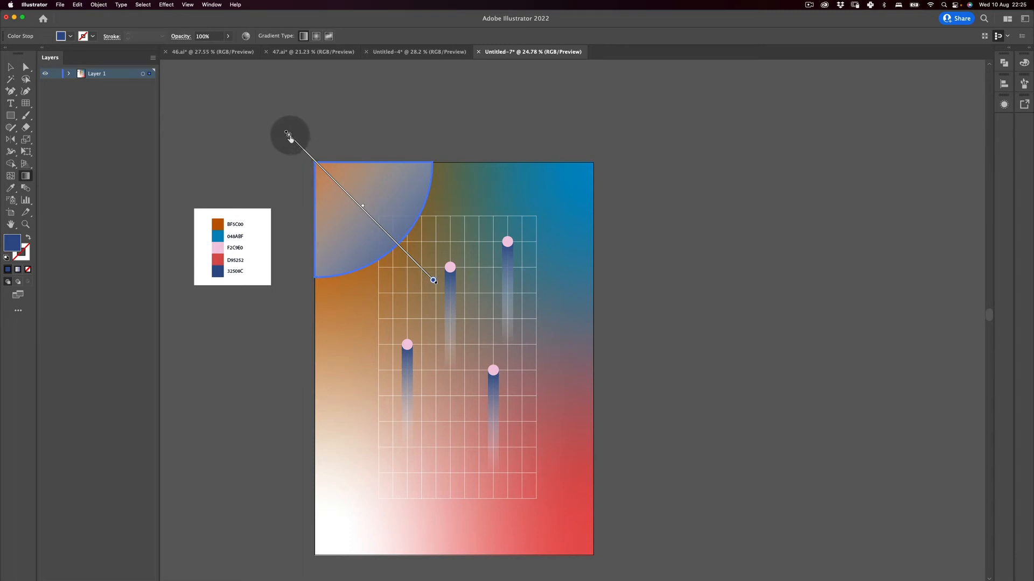
{"action": "left_click", "coordinate": [305, 152]}
{"action": "left_click", "coordinate": [27, 178]}
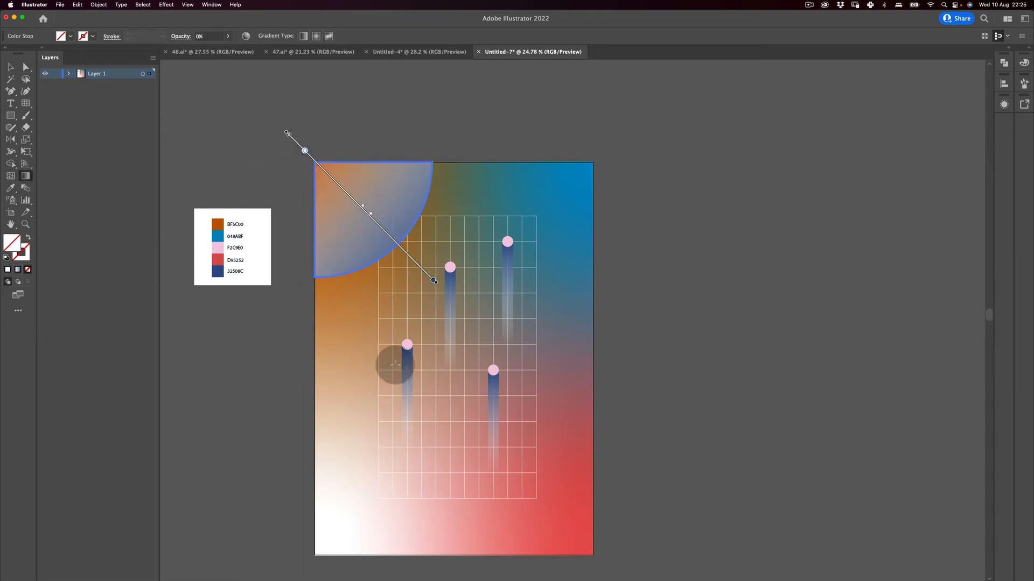
{"action": "left_click", "coordinate": [11, 188]}
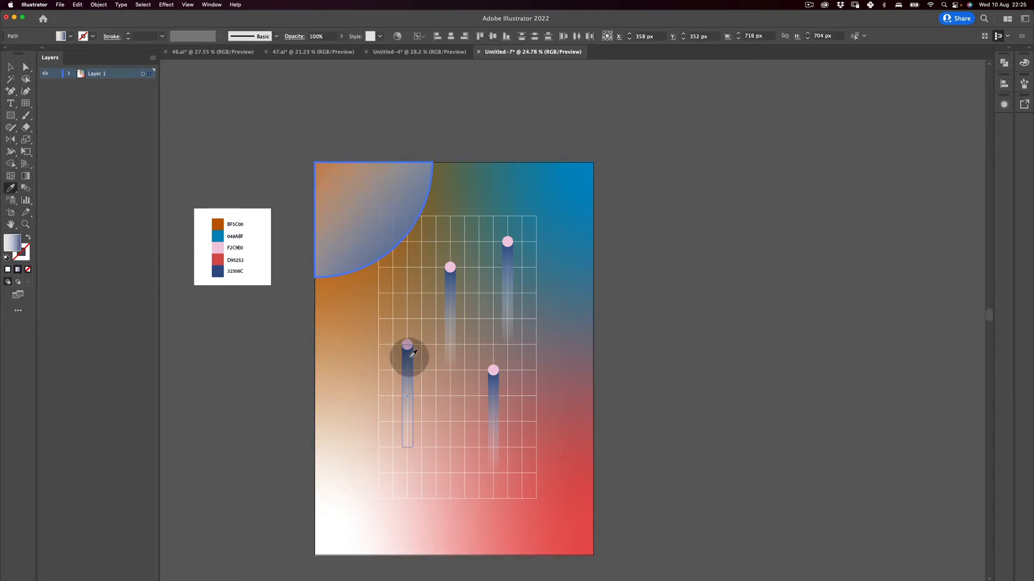
{"action": "key", "text": "v"}
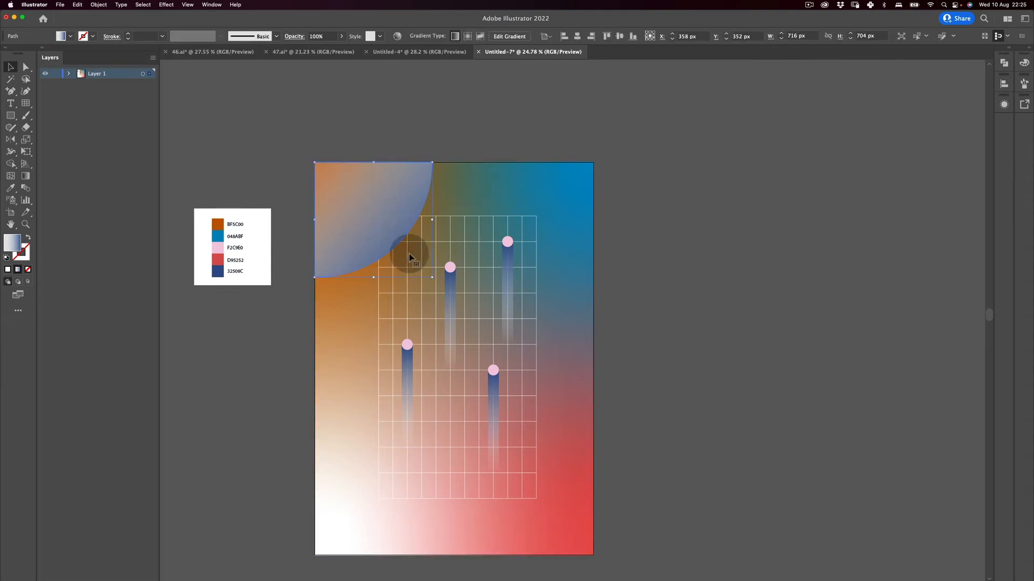
Step: Try to enlarge the quarter circle to about 953 × 937 px with Free Transform and undo it
{"action": "key", "text": "e"}
{"action": "left_click_drag", "start_coordinate": [433, 278], "coordinate": [471, 315]}
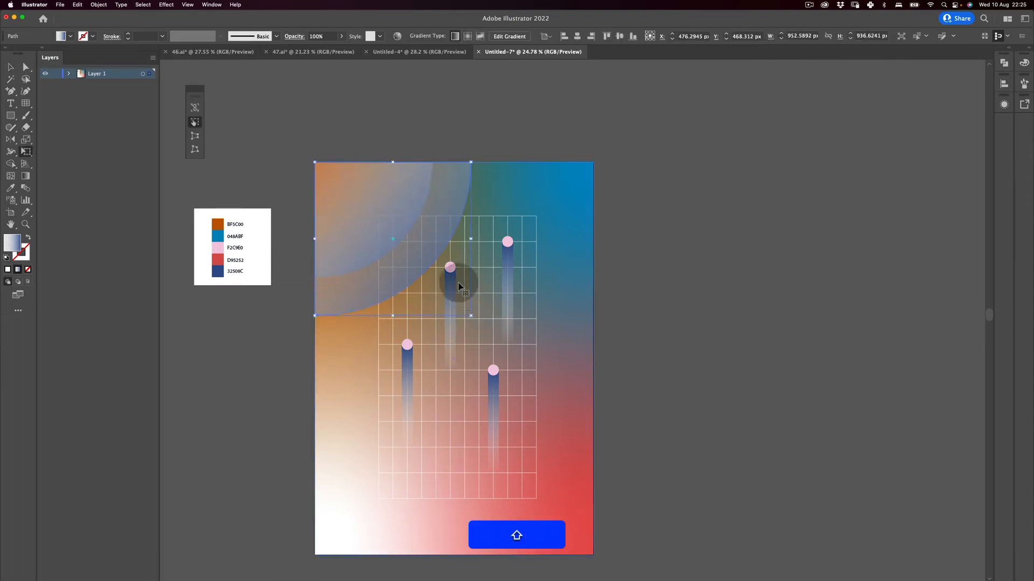
{"action": "left_click", "coordinate": [480, 145]}
{"action": "key", "text": "v"}
{"action": "key", "text": "super+z"}
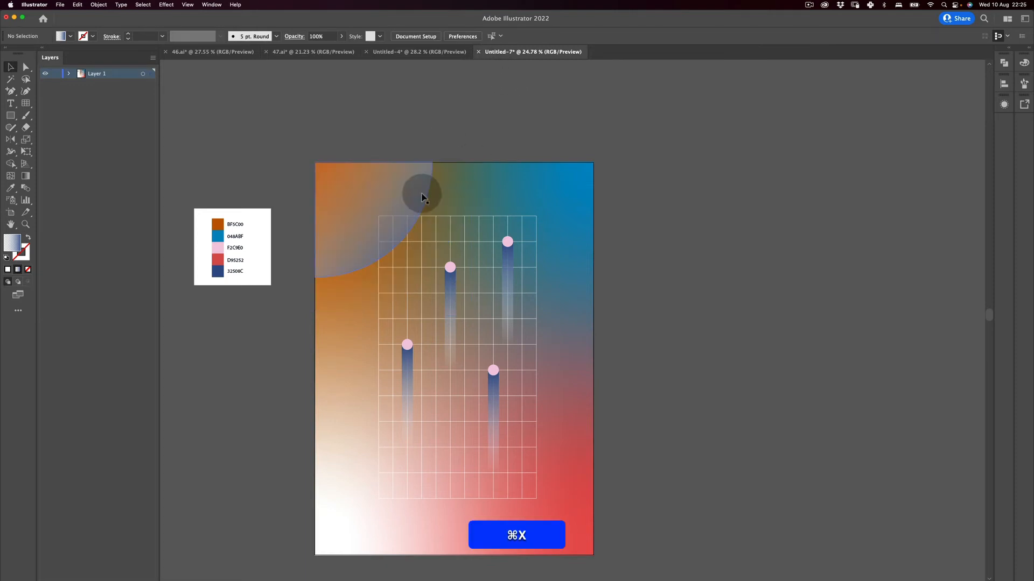
Step: Keep a single quarter circle in the upper-left corner and enlarge it to about 922 × 907 px with Free Transform
{"action": "key", "text": "super+shift+z"}
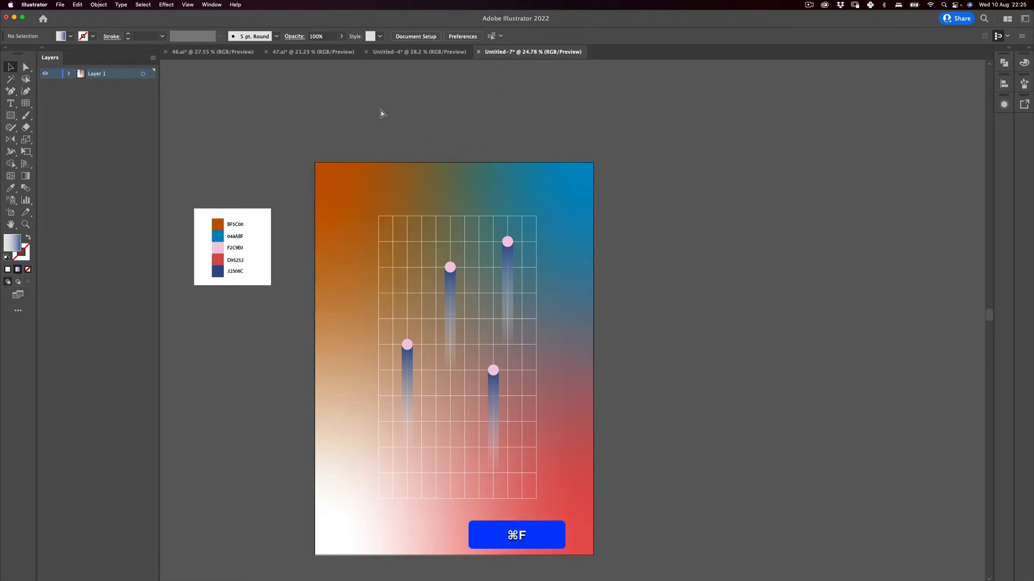
{"action": "key", "text": "v"}
{"action": "left_click", "coordinate": [412, 252]}
{"action": "key", "text": "e"}
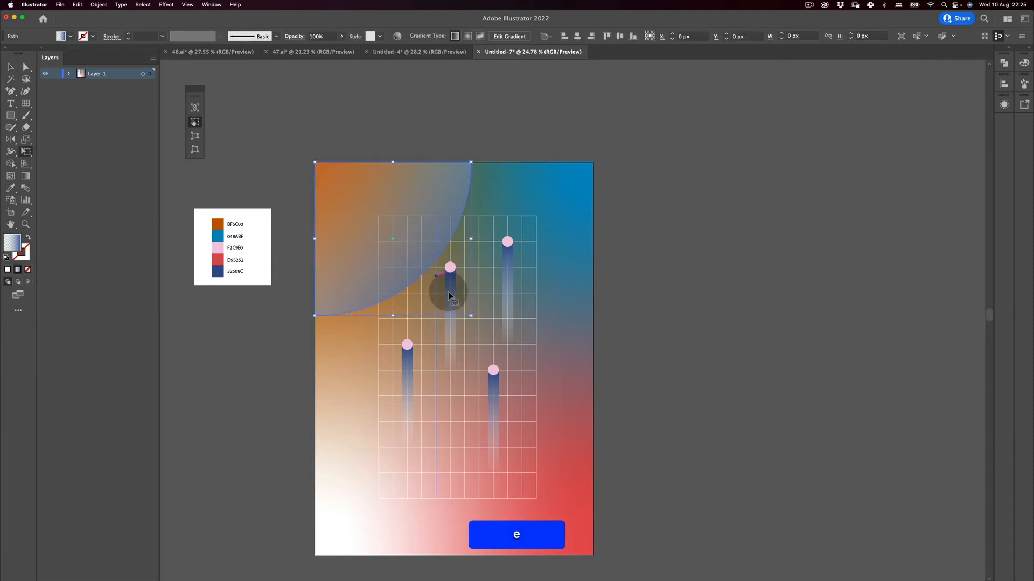
{"action": "mouse_move", "coordinate": [469, 313]}
{"action": "left_mouse_down"}
{"action": "mouse_move", "coordinate": [447, 299]}
{"action": "mouse_move", "coordinate": [465, 311]}
{"action": "left_mouse_up"}
{"action": "key", "text": "v"}
{"action": "left_click", "coordinate": [554, 105]}
Step: Duplicate the quarter circle downward along the artboard's left edge and rotate the copy by 180°
{"action": "left_click_drag", "start_coordinate": [551, 135], "coordinate": [532, 95]}
{"action": "key", "text": "v"}
{"action": "left_click_drag", "start_coordinate": [411, 152], "coordinate": [418, 373]}
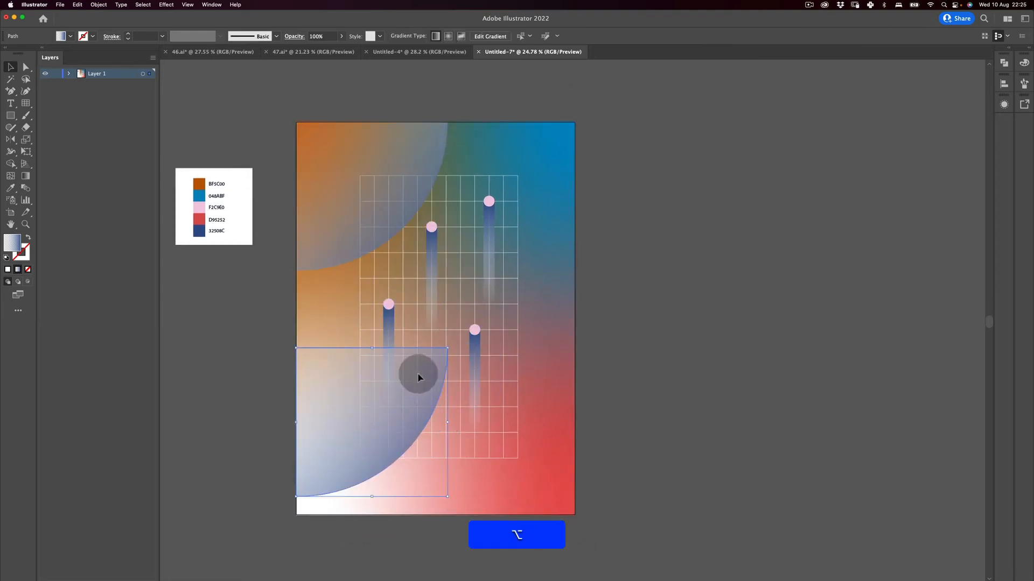
{"action": "key", "text": "alt+shift+e"}
{"action": "left_click_drag", "start_coordinate": [492, 454], "coordinate": [266, 401]}
Step: Move the rotated quarter circle into the artboard's lower-right corner
{"action": "scroll", "coordinate": [386, 369], "scroll_direction": "down", "scroll_amount": 5}
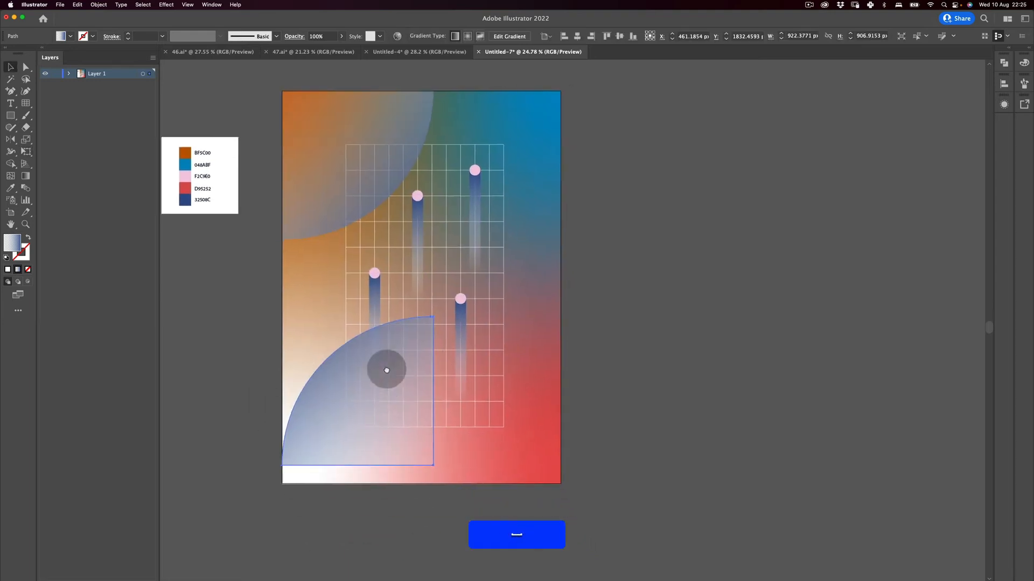
{"action": "key", "text": "v"}
{"action": "left_click_drag", "start_coordinate": [365, 319], "coordinate": [483, 333]}
{"action": "left_click", "coordinate": [548, 219]}
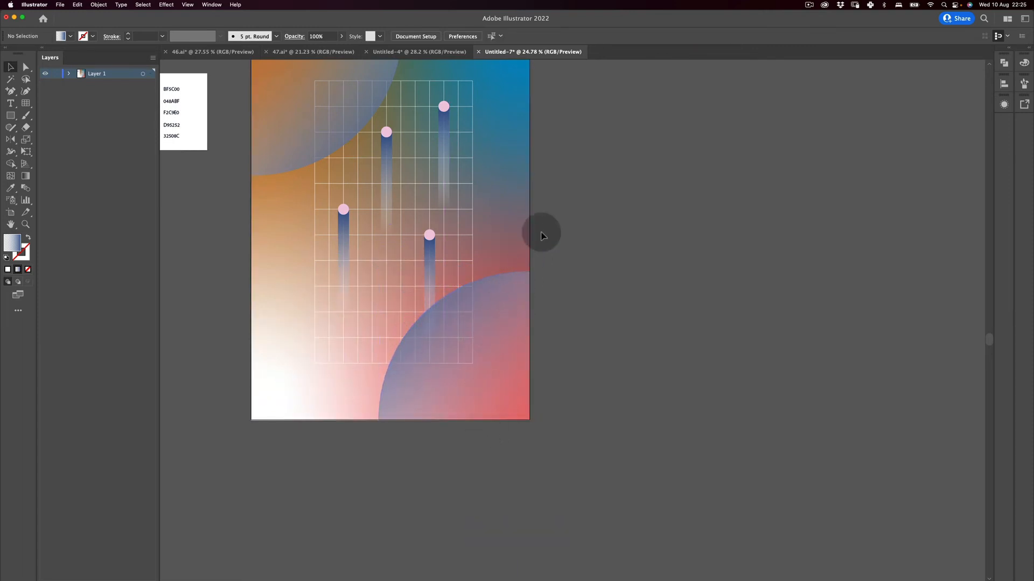
Step: Draw an unfilled circle about 212 px in diameter around the leftmost pink dot, with the grid's white 1.5 pt outline sampled
{"action": "key", "text": "space"}
{"action": "left_click_drag", "start_coordinate": [497, 151], "coordinate": [533, 225]}
{"action": "left_click", "coordinate": [383, 285]}
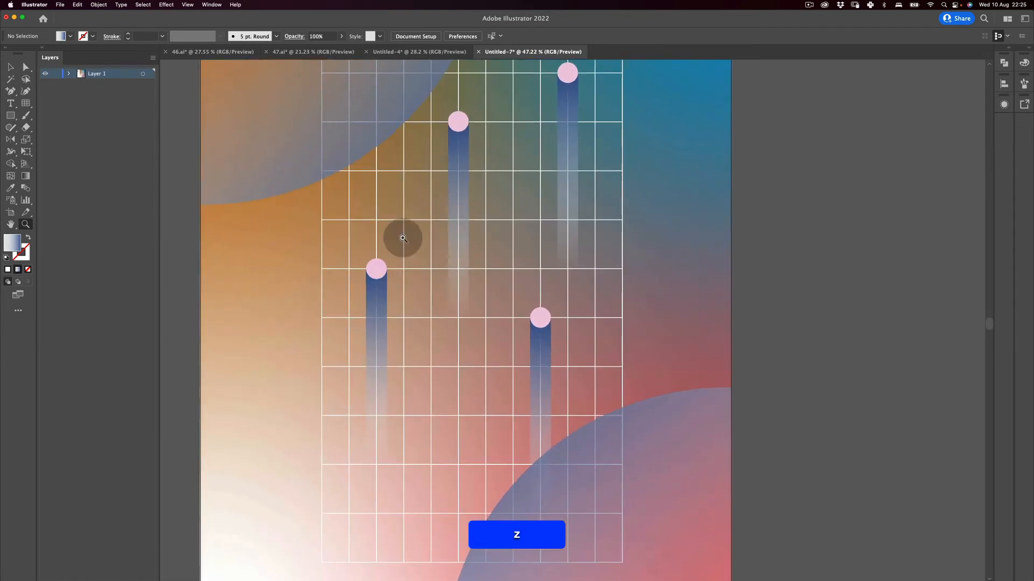
{"action": "left_click", "coordinate": [25, 103]}
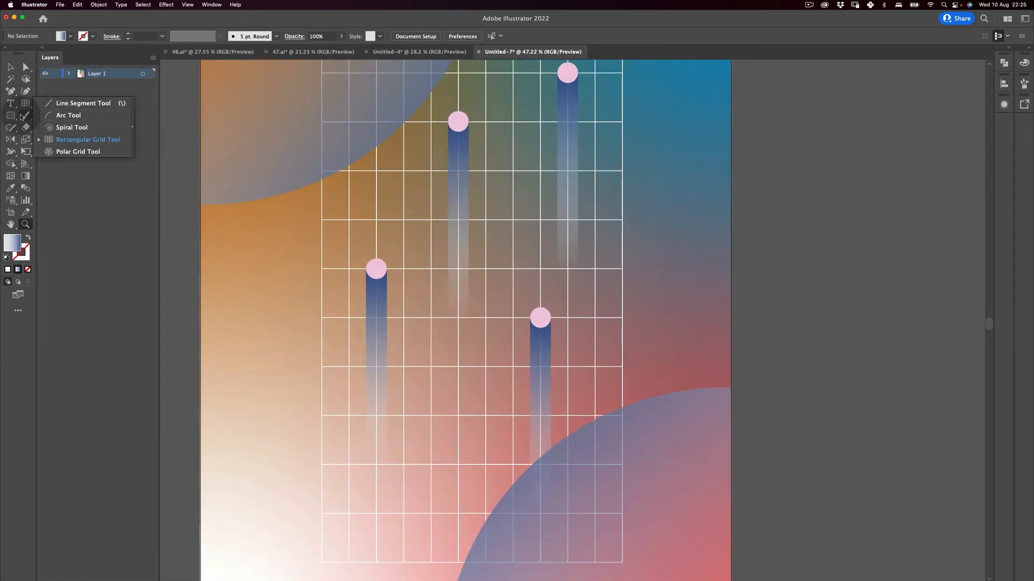
{"action": "left_click", "coordinate": [11, 115]}
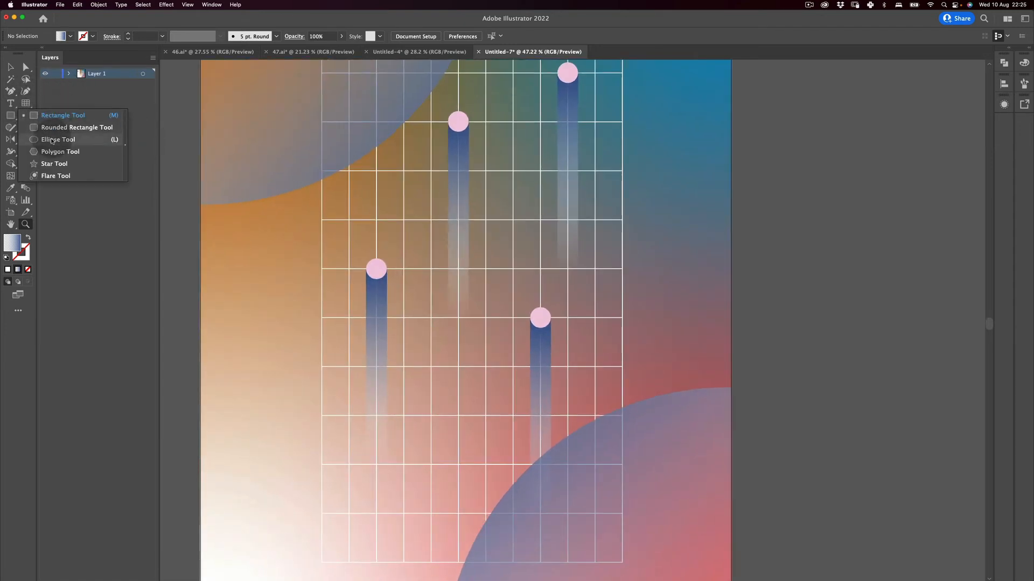
{"action": "left_click", "coordinate": [58, 140]}
{"action": "left_click_drag", "start_coordinate": [376, 267], "coordinate": [404, 259]}
{"action": "key", "text": "i"}
{"action": "left_click", "coordinate": [404, 207]}
{"action": "key", "text": "v"}
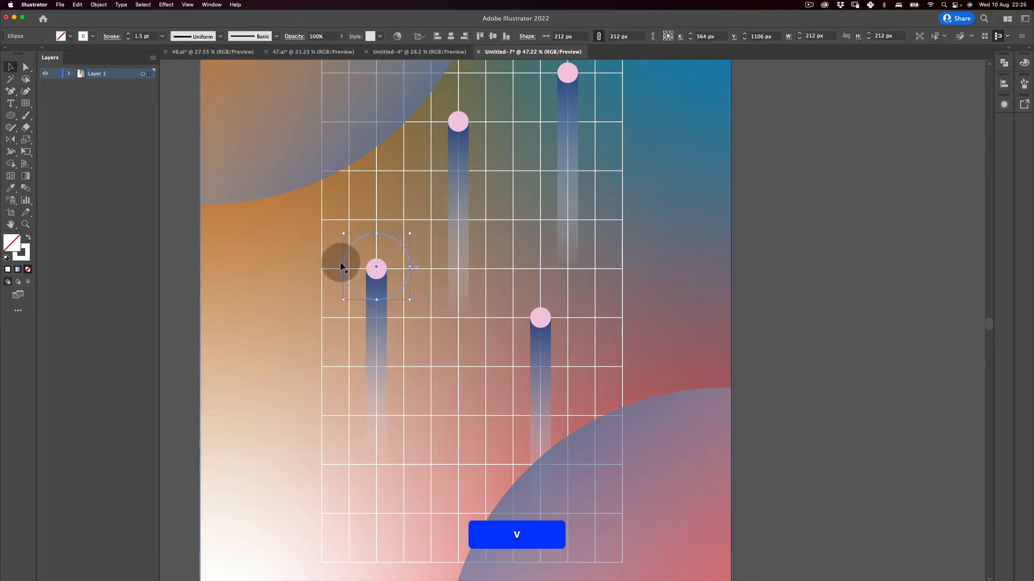
{"action": "left_click", "coordinate": [188, 299]}
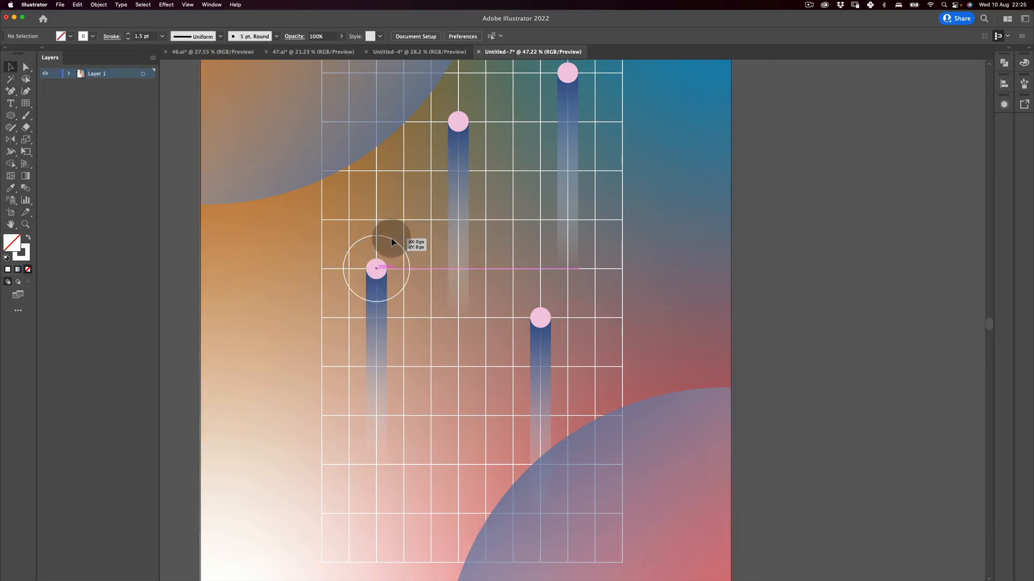
Step: Copy the white ring onto the second pink dot from the left and enlarge the copy to about 312 px
{"action": "left_click_drag", "start_coordinate": [392, 237], "coordinate": [453, 147]}
{"action": "key", "text": "alt+super+z"}
{"action": "left_click", "coordinate": [769, 190]}
{"action": "left_click_drag", "start_coordinate": [383, 308], "coordinate": [499, 136]}
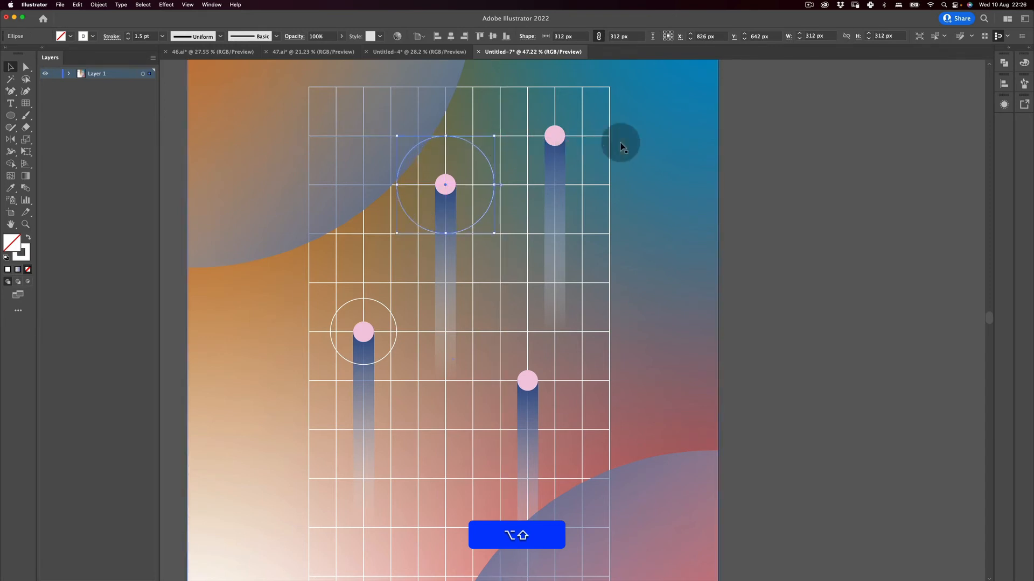
{"action": "key", "text": "v"}
{"action": "left_click", "coordinate": [620, 144]}
Step: Copy the large ring onto the uppermost pink dot and shrink it to 176 px so it spans two grid columns
{"action": "left_click_drag", "start_coordinate": [481, 222], "coordinate": [591, 171]}
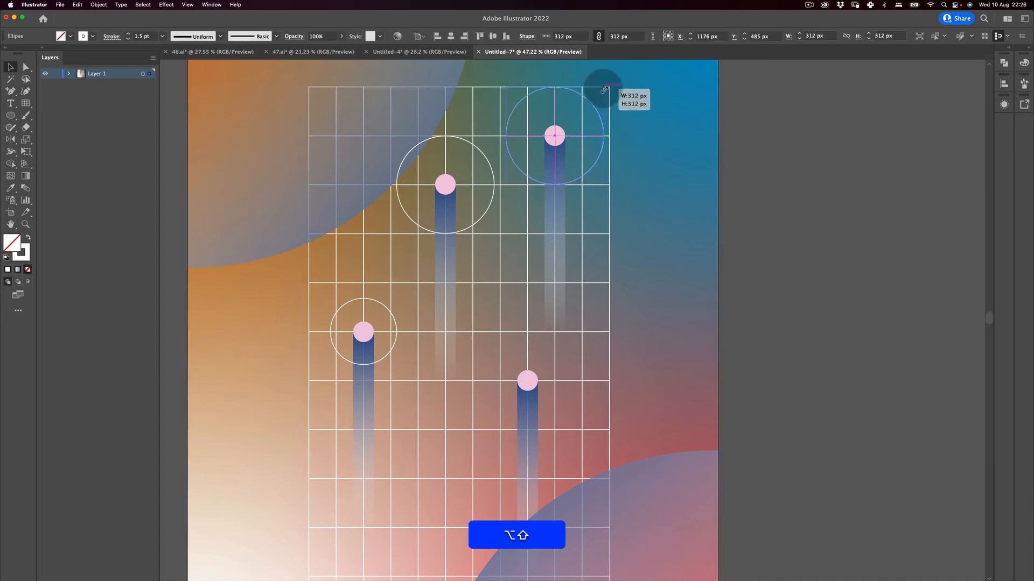
{"action": "left_click_drag", "start_coordinate": [604, 89], "coordinate": [715, 89]}
{"action": "key", "text": "z"}
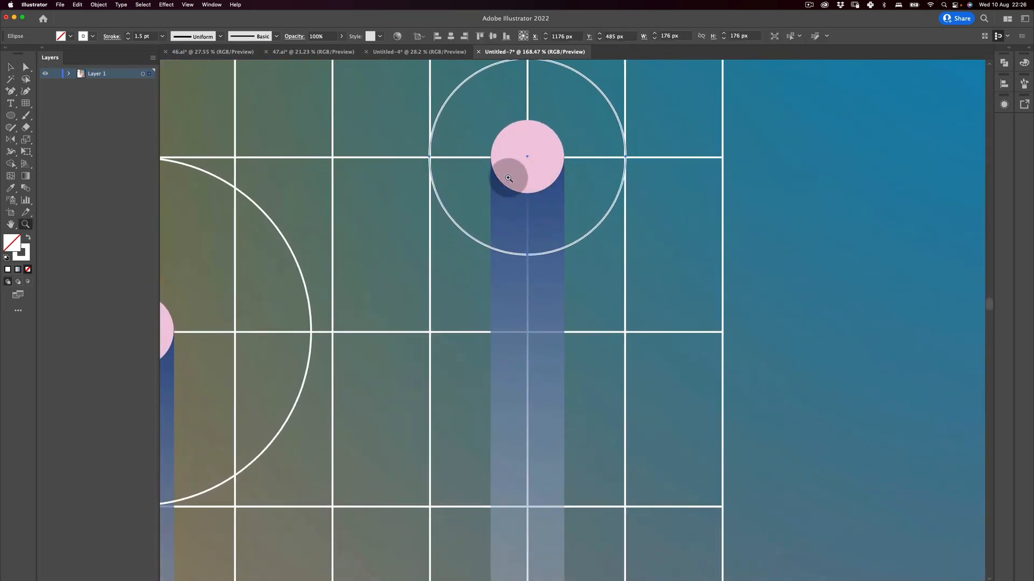
{"action": "key", "text": "z"}
{"action": "left_click_drag", "start_coordinate": [438, 159], "coordinate": [488, 148]}
{"action": "key", "text": "v"}
{"action": "left_click_drag", "start_coordinate": [440, 227], "coordinate": [443, 230]}
Step: Shrink the ring around the leftmost pink dot to 176 px, keeping it centered on the dot
{"action": "key", "text": "z"}
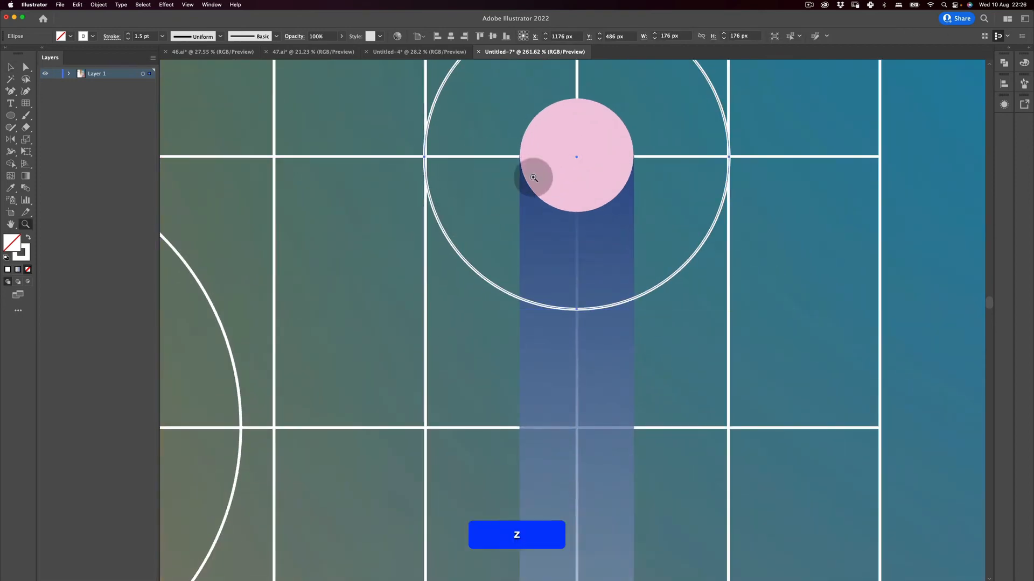
{"action": "left_click_drag", "start_coordinate": [533, 177], "coordinate": [383, 292]}
{"action": "key", "text": "v"}
{"action": "key", "text": "alt+shift"}
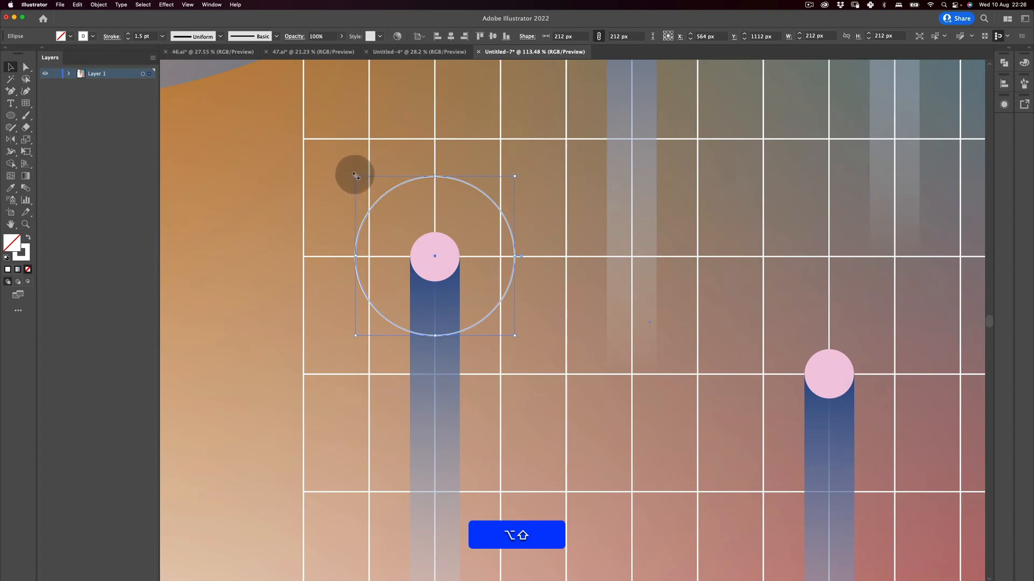
{"action": "left_click_drag", "start_coordinate": [354, 175], "coordinate": [369, 187]}
{"action": "key", "text": "alt+super+0"}
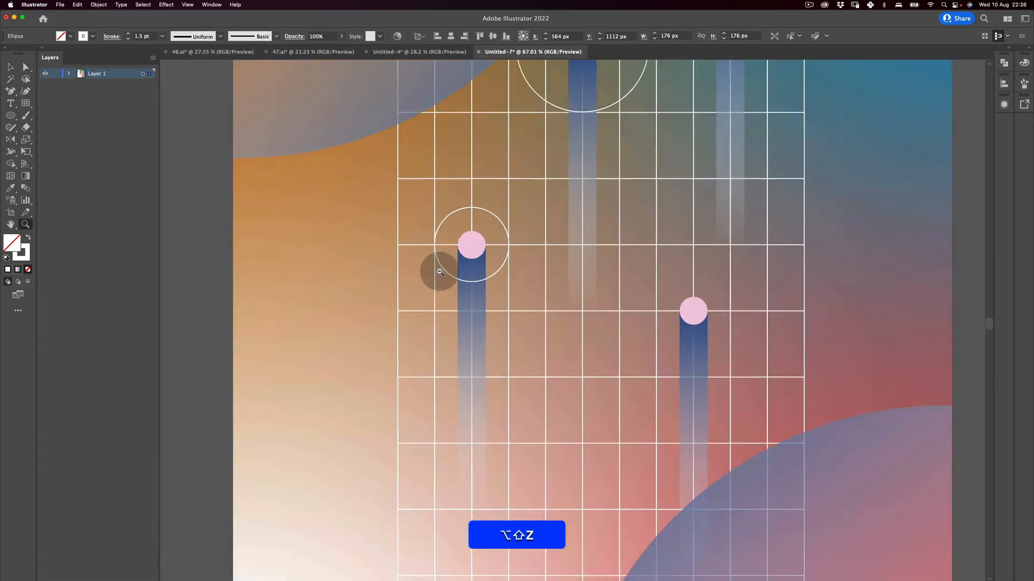
{"action": "key", "text": "v"}
{"action": "left_click", "coordinate": [254, 333]}
Step: Copy the leftmost dot's ring onto the lowest pink dot and enlarge the copy from its center to about 524 px
{"action": "key", "text": "space"}
{"action": "left_click_drag", "start_coordinate": [485, 168], "coordinate": [431, 190]}
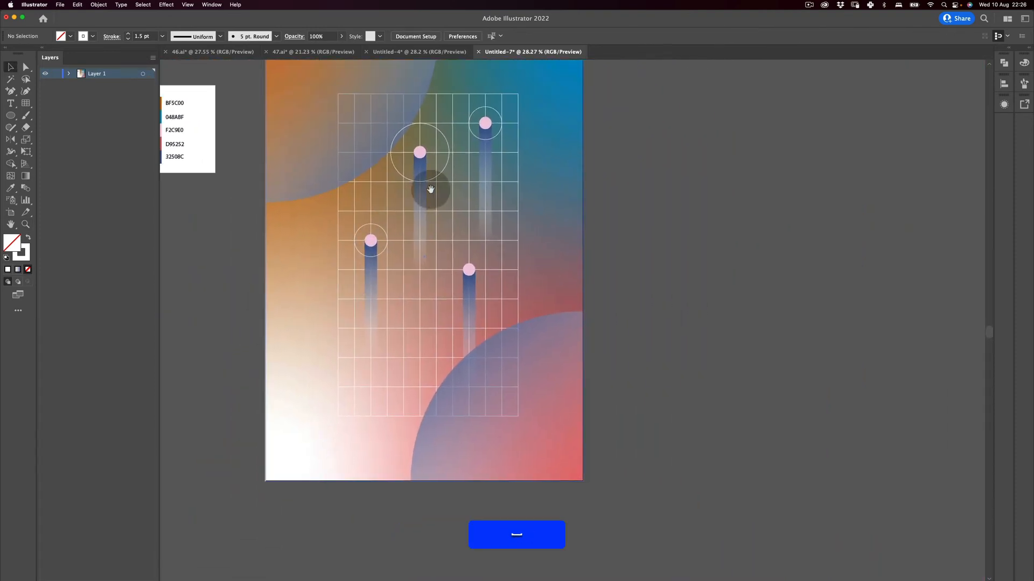
{"action": "key", "text": "v"}
{"action": "left_click_drag", "start_coordinate": [388, 252], "coordinate": [508, 238]}
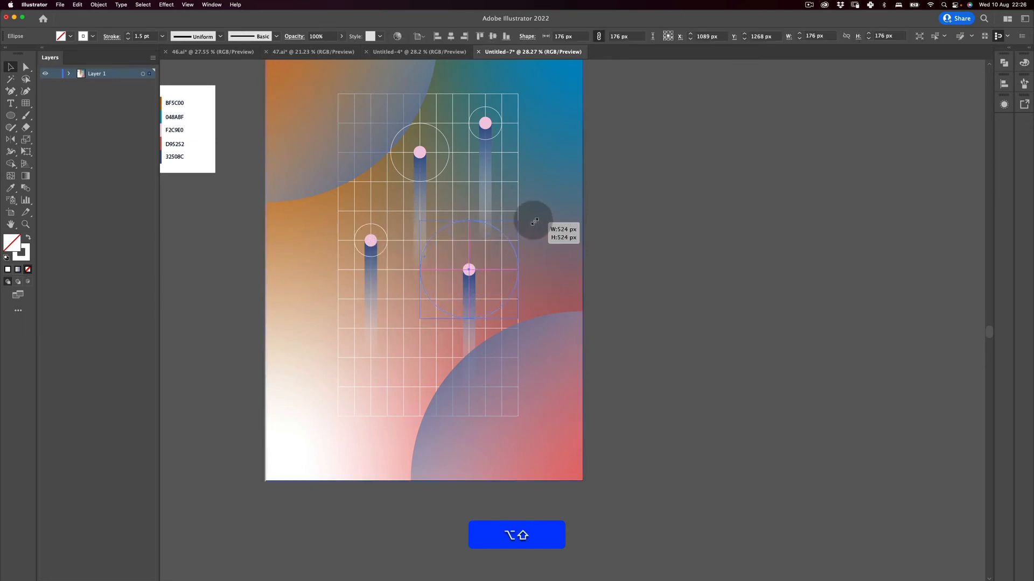
{"action": "left_click", "coordinate": [633, 175]}
{"action": "key", "text": "v"}
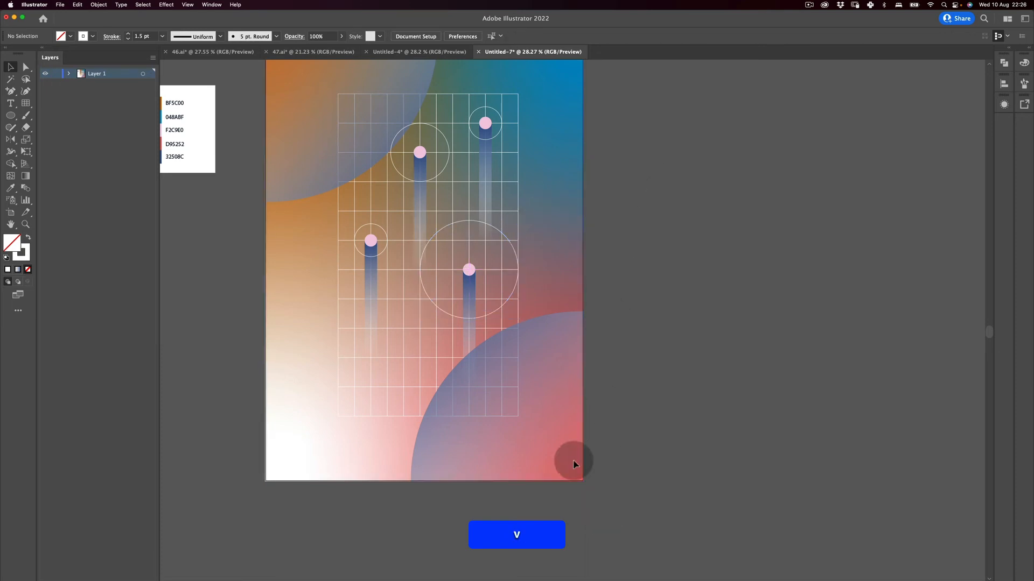
{"action": "key", "text": "z"}
{"action": "left_click_drag", "start_coordinate": [526, 170], "coordinate": [542, 208]}
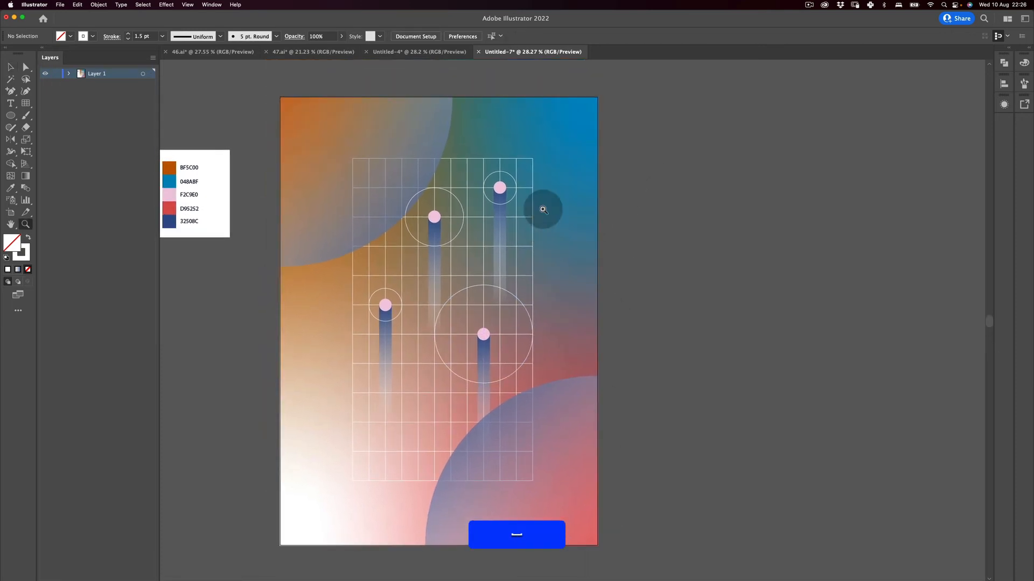
Step: Examine the finished reference poster in 47.ai, compare its background gradient with the recreation, and return to the Untitled-7 document
{"action": "left_click", "coordinate": [282, 52]}
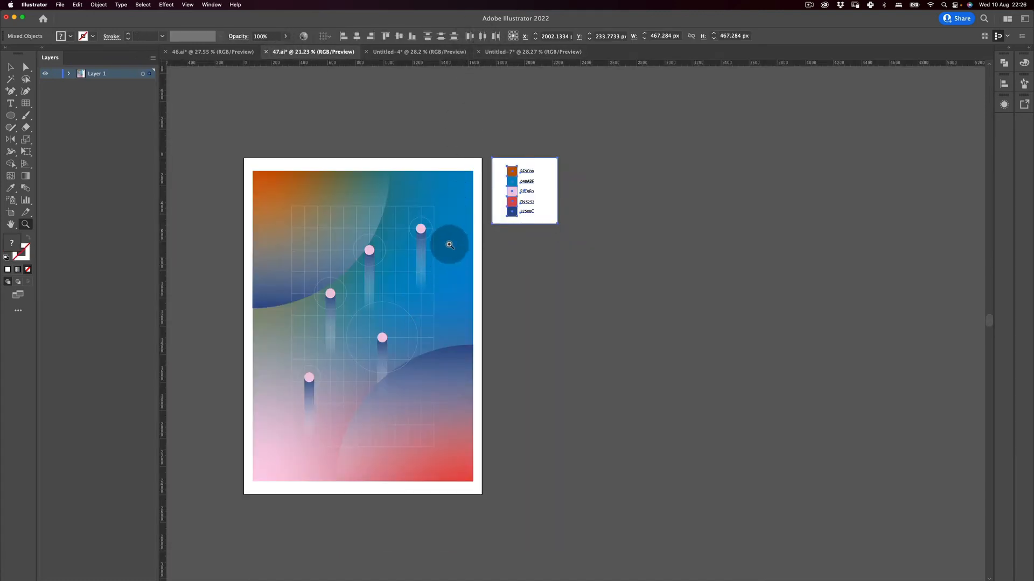
{"action": "key", "text": "v"}
{"action": "left_click", "coordinate": [533, 51]}
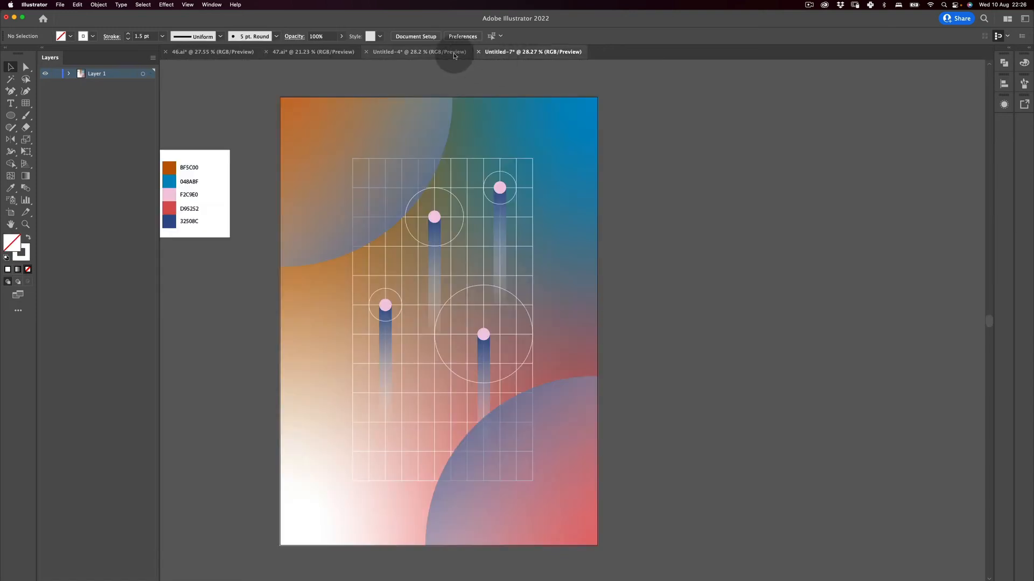
Step: Move the blue color stop of the background's freeform gradient from the upper-right corner down and inward
{"action": "key", "text": "v"}
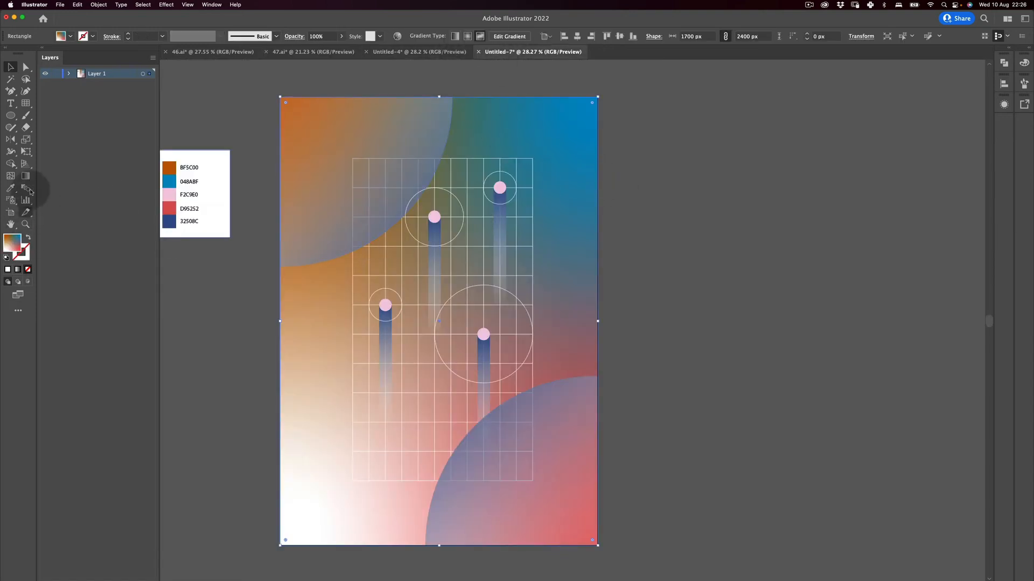
{"action": "left_click", "coordinate": [25, 176]}
{"action": "left_click", "coordinate": [533, 142]}
{"action": "left_click", "coordinate": [563, 134]}
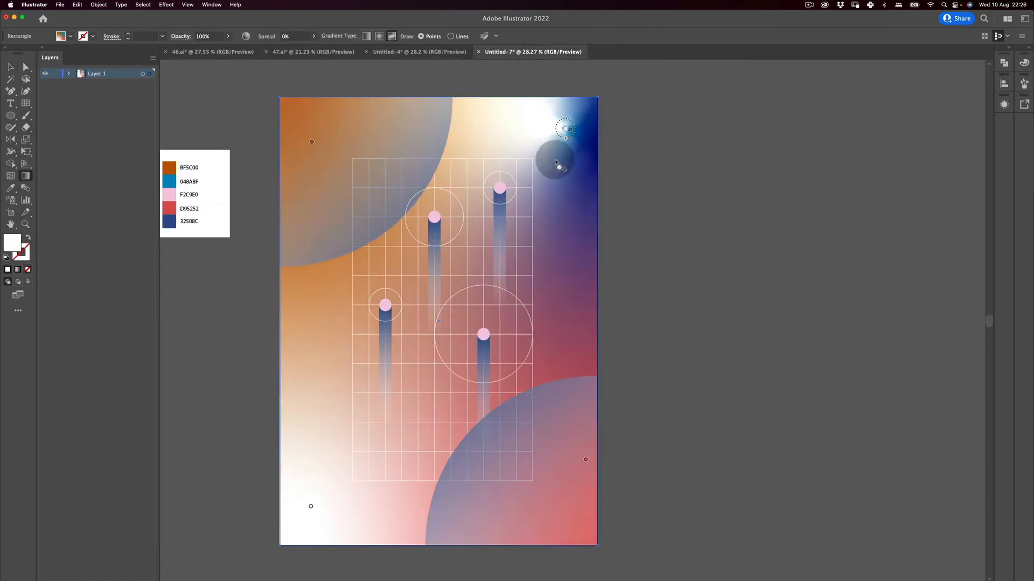
{"action": "key", "text": "super+z"}
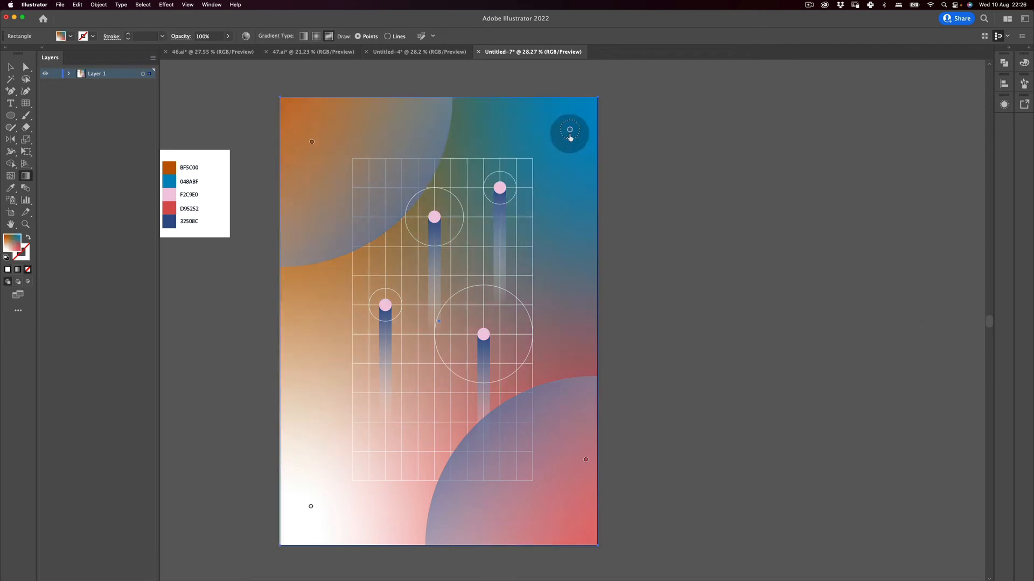
{"action": "left_click_drag", "start_coordinate": [571, 131], "coordinate": [473, 227]}
{"action": "key", "text": "v"}
{"action": "key", "text": "z"}
{"action": "key", "text": "v"}
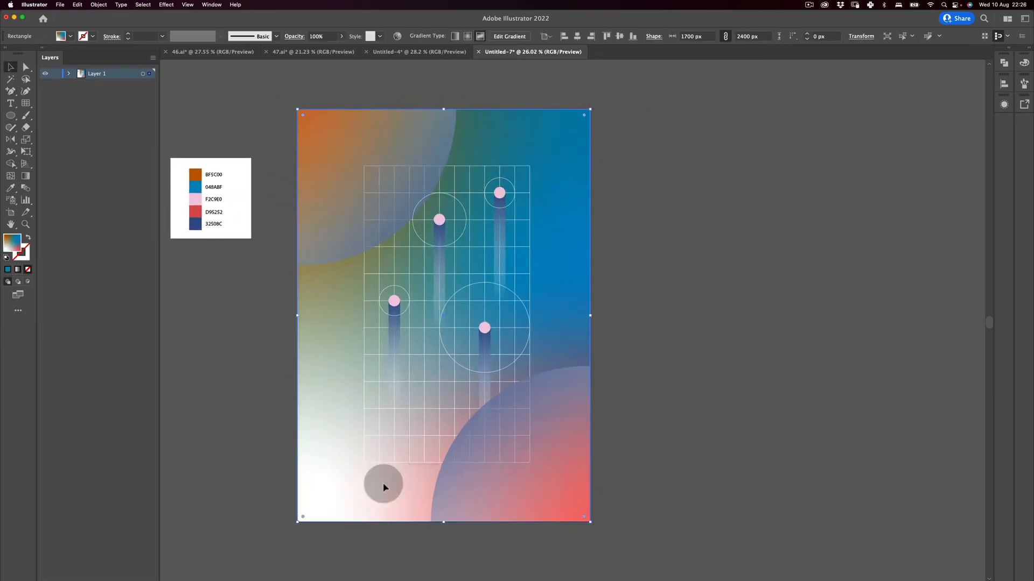
Step: Paste a copy of the background rectangle in place above all the artwork and fill it with solid black, 000000
{"action": "left_click", "coordinate": [600, 112]}
{"action": "left_click", "coordinate": [580, 131]}
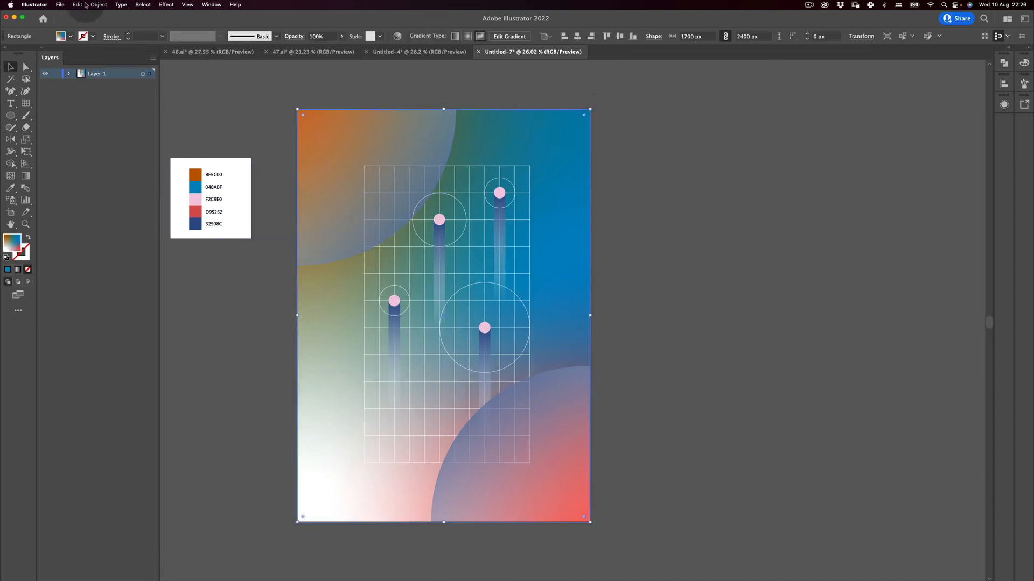
{"action": "left_click", "coordinate": [80, 5]}
{"action": "left_click", "coordinate": [80, 4]}
{"action": "left_click", "coordinate": [80, 5]}
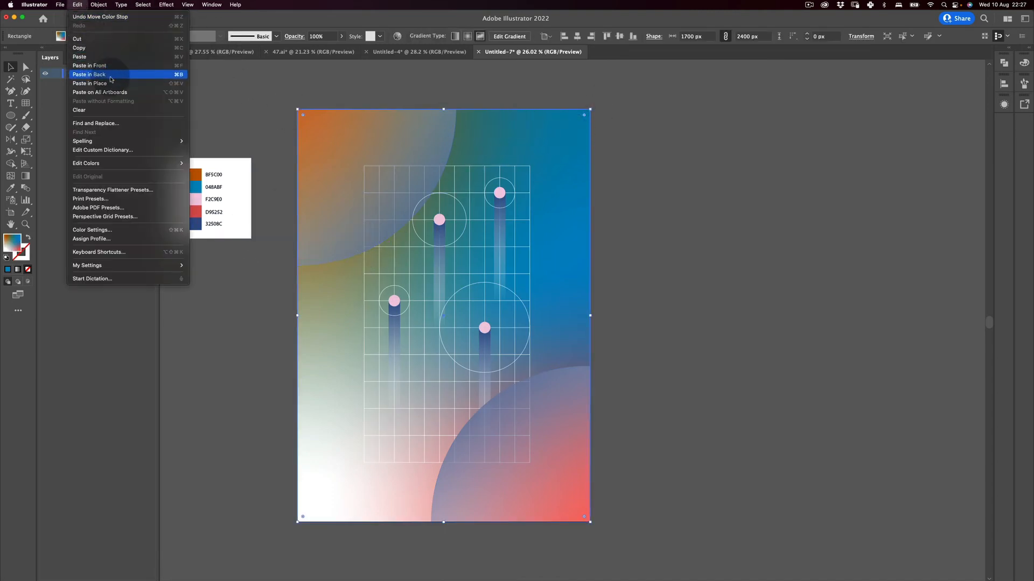
{"action": "left_click", "coordinate": [110, 76]}
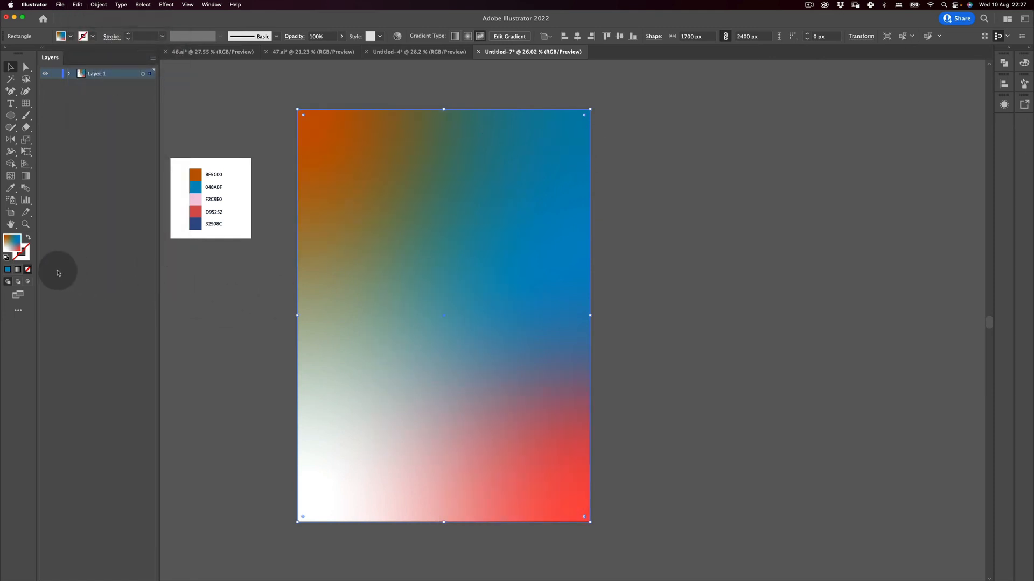
{"action": "left_click", "coordinate": [7, 271]}
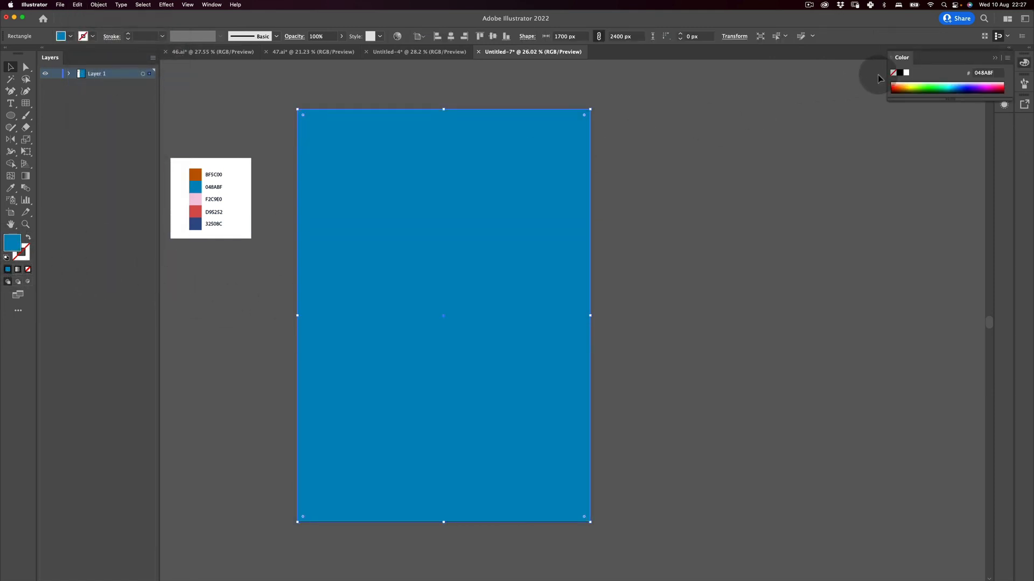
{"action": "left_click", "coordinate": [898, 75]}
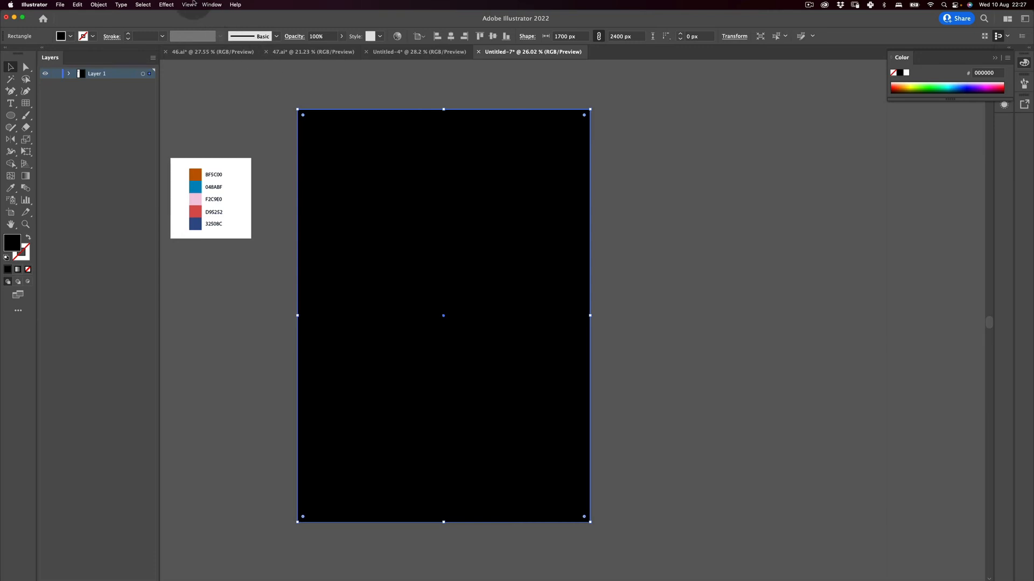
Step: Start the Grain texture effect on the black rectangle and reduce its preview to 25%
{"action": "left_click", "coordinate": [166, 4]}
{"action": "mouse_move", "coordinate": [242, 235]}
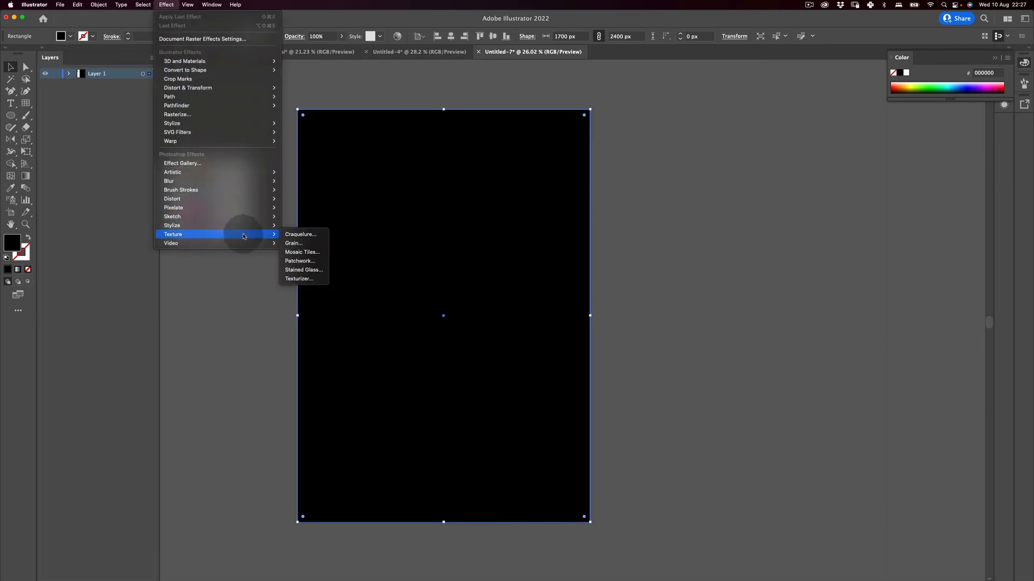
{"action": "left_click", "coordinate": [294, 242]}
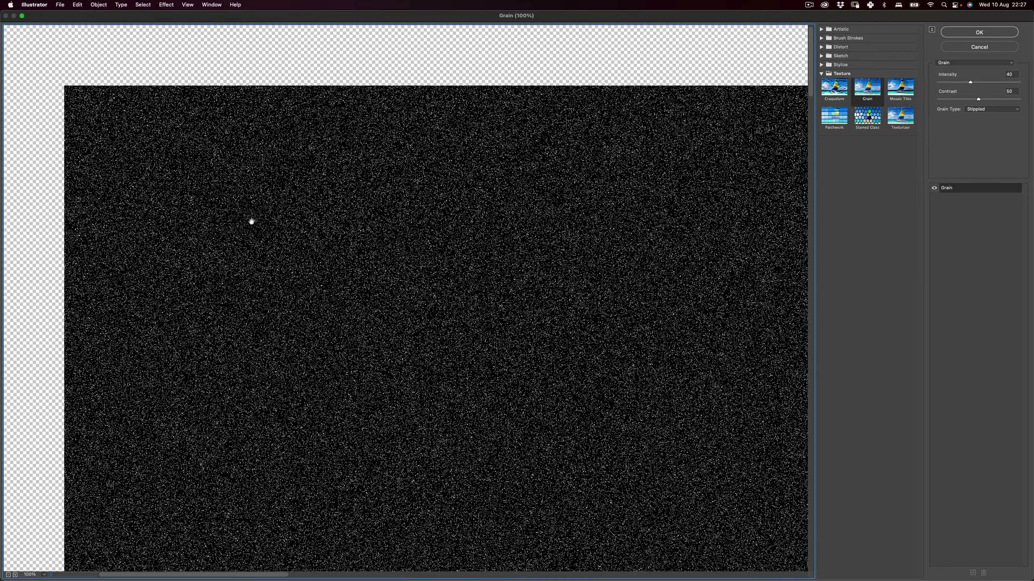
{"action": "left_click_drag", "start_coordinate": [726, 225], "coordinate": [593, 122]}
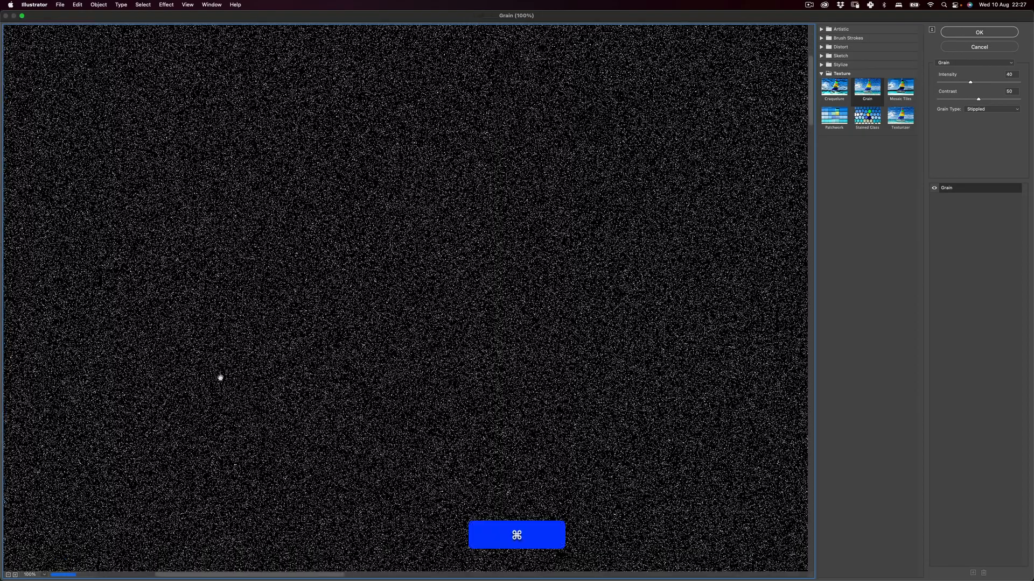
{"action": "left_click", "coordinate": [8, 575]}
{"action": "left_click", "coordinate": [8, 575]}
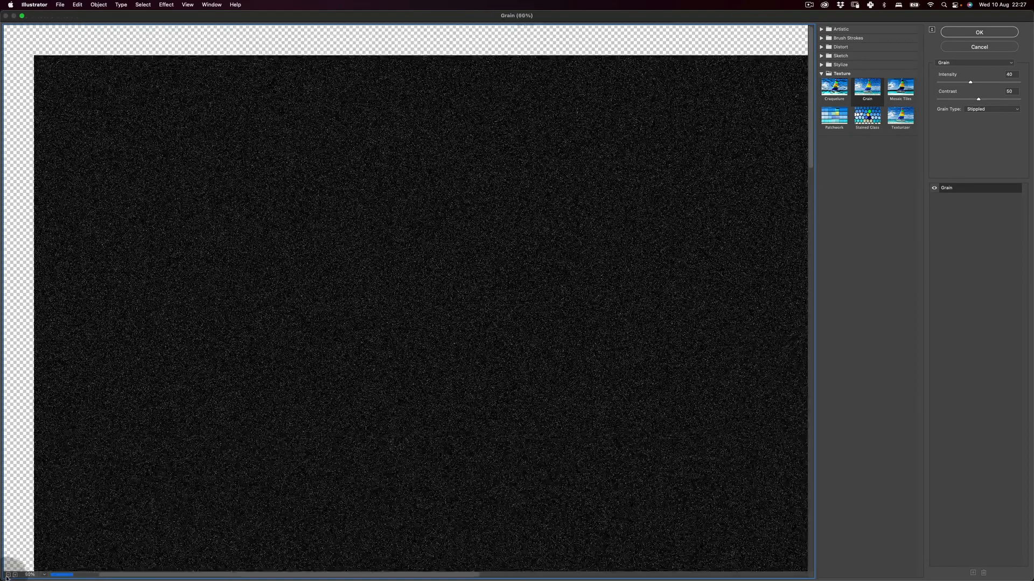
{"action": "left_click", "coordinate": [8, 575]}
{"action": "left_click", "coordinate": [8, 575]}
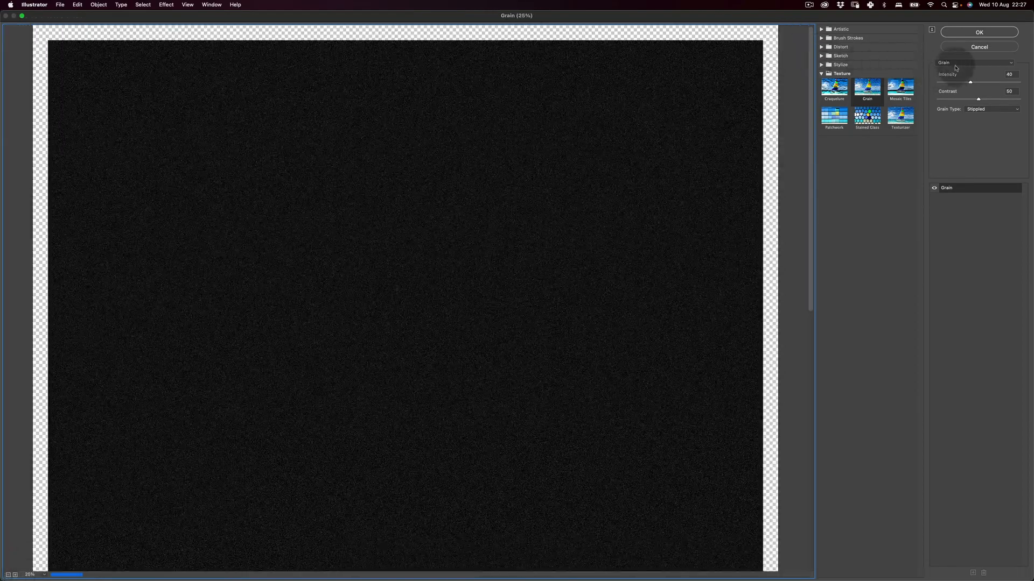
Step: Keep the Stippled grain type, set the contrast to 100, and apply the grain to the black rectangle
{"action": "left_click", "coordinate": [984, 108]}
{"action": "left_click", "coordinate": [988, 110]}
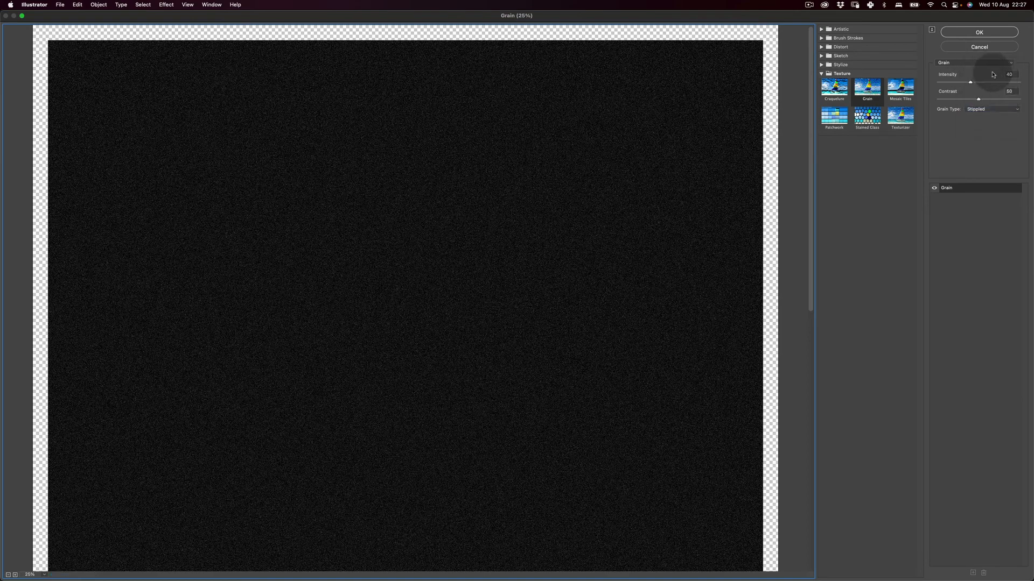
{"action": "left_click", "coordinate": [1014, 74]}
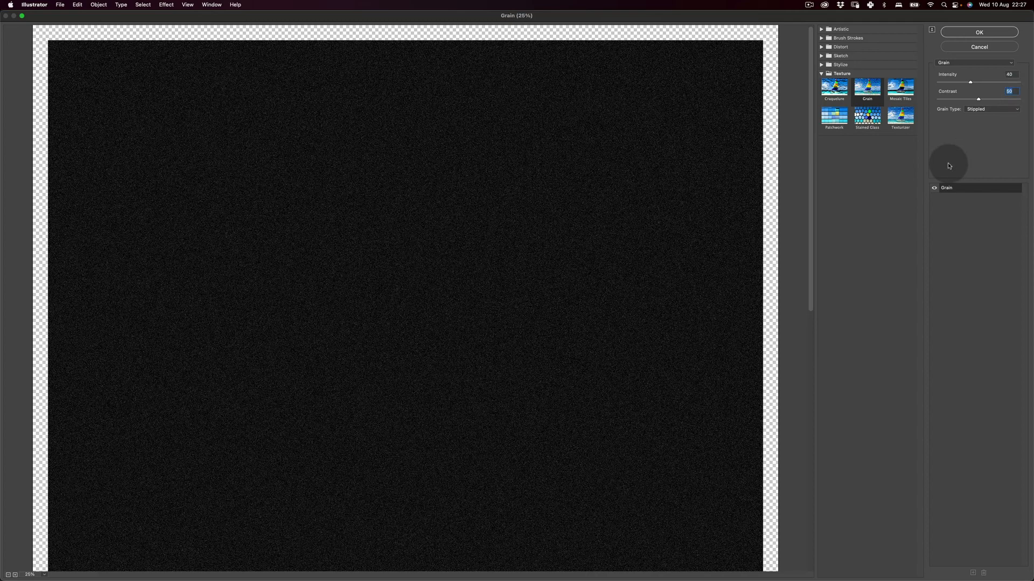
{"action": "type", "text": "100"}
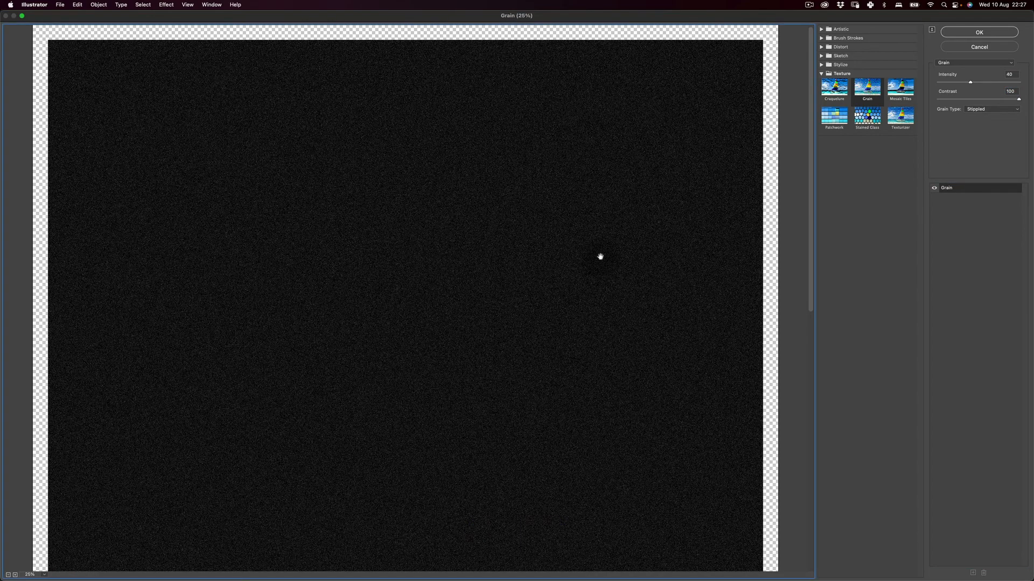
{"action": "scroll", "coordinate": [600, 256], "scroll_direction": "down", "scroll_amount": 3}
{"action": "scroll", "coordinate": [606, 339], "scroll_direction": "up", "scroll_amount": 3}
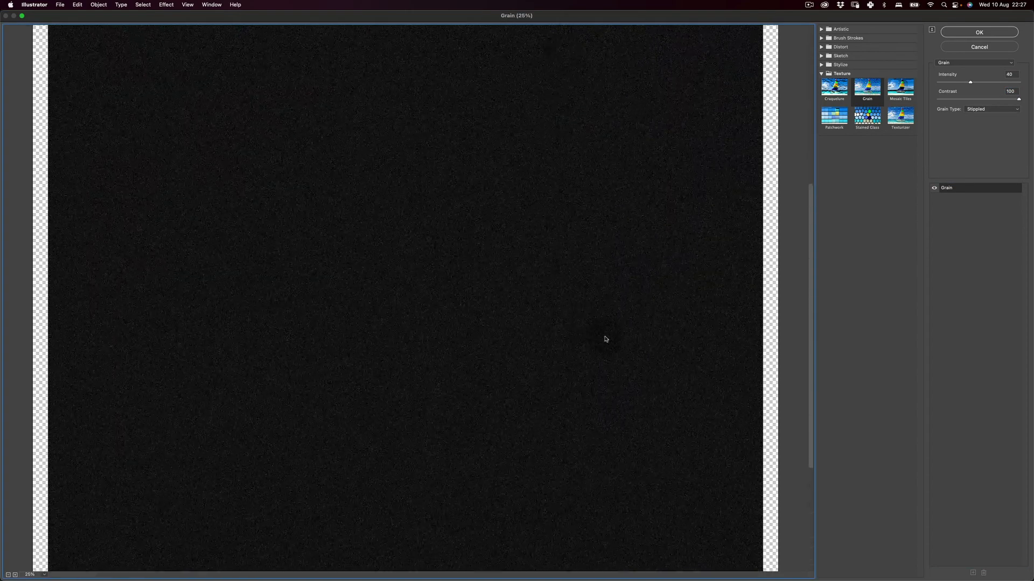
{"action": "scroll", "coordinate": [573, 212], "scroll_direction": "up", "scroll_amount": 1}
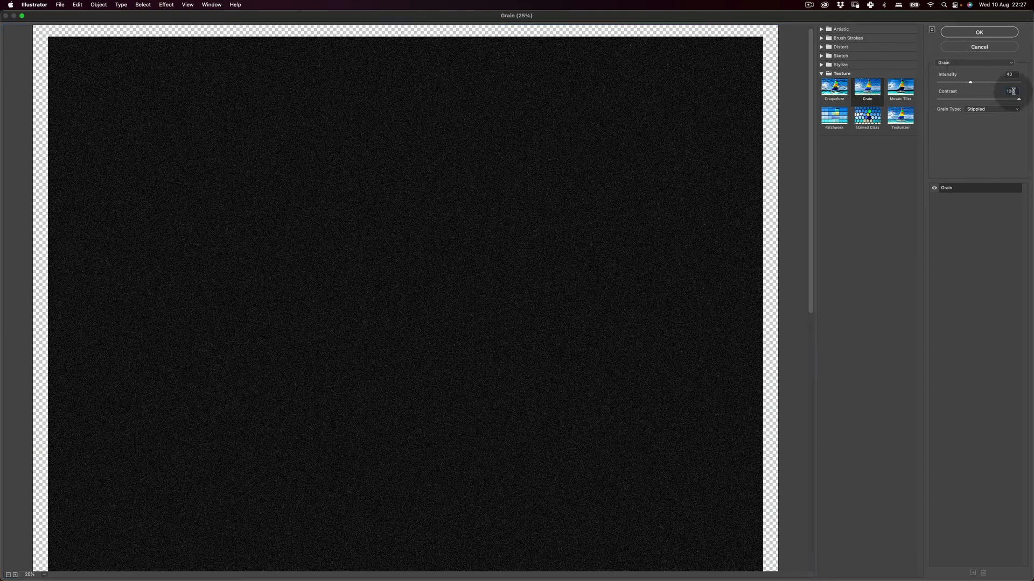
{"action": "key", "text": "super+a"}
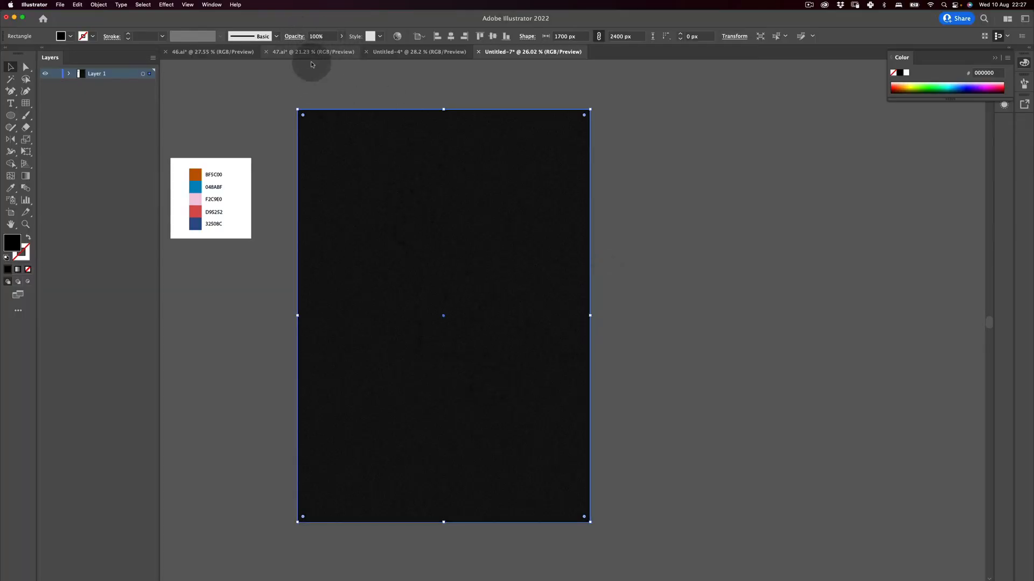
Step: Set the grainy black rectangle's blend mode to Screen and deselect it
{"action": "left_click", "coordinate": [295, 36]}
{"action": "left_click", "coordinate": [228, 54]}
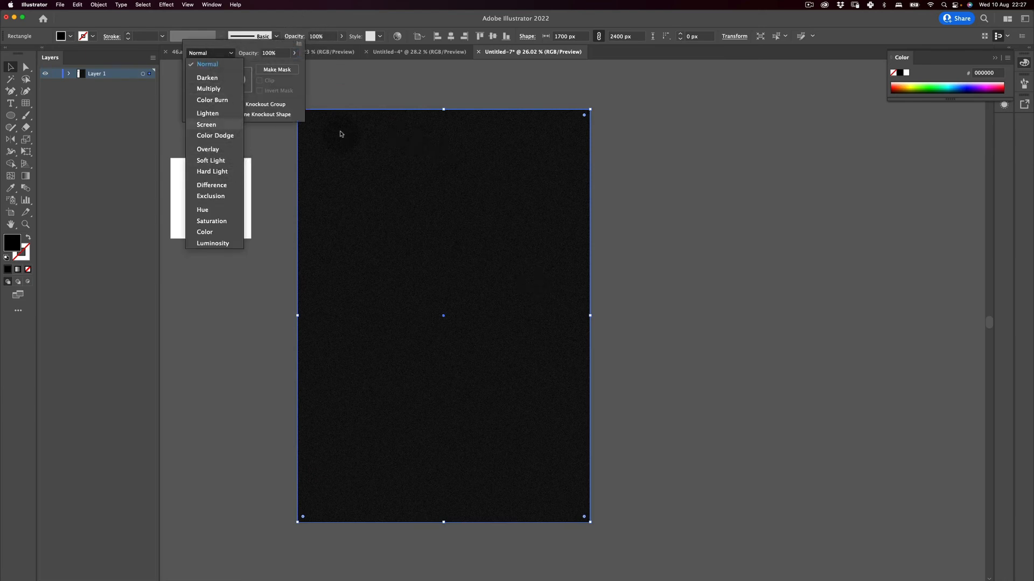
{"action": "key", "text": "Return"}
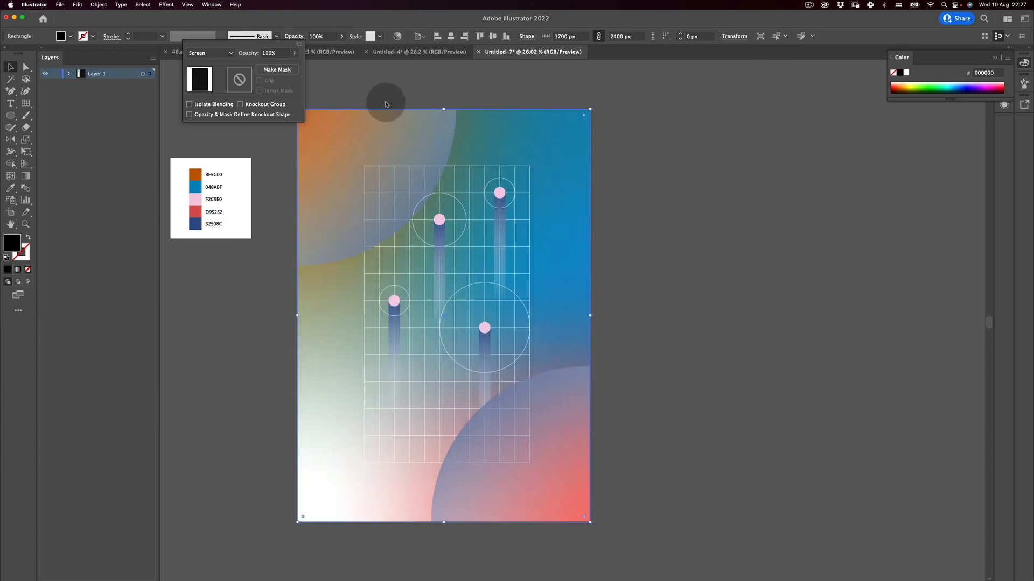
{"action": "left_click", "coordinate": [385, 104]}
Step: Check the grain up close on the poster and set the grain overlay's opacity to 50%
{"action": "key", "text": "z"}
{"action": "left_click", "coordinate": [447, 271]}
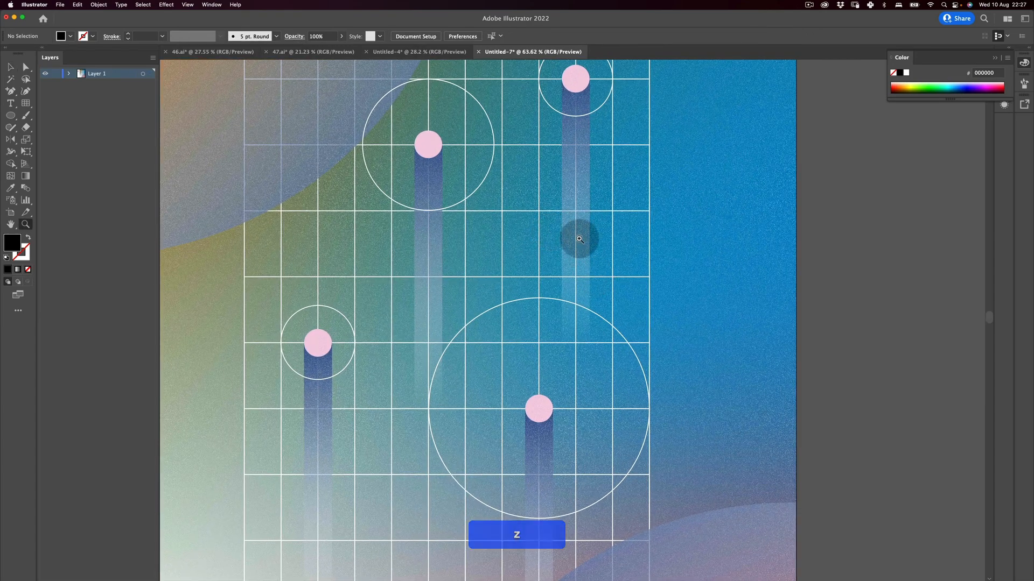
{"action": "left_click_drag", "start_coordinate": [539, 217], "coordinate": [487, 247]}
{"action": "key", "text": "space"}
{"action": "left_click_drag", "start_coordinate": [554, 239], "coordinate": [505, 253]}
{"action": "key", "text": "v"}
{"action": "left_click", "coordinate": [589, 231]}
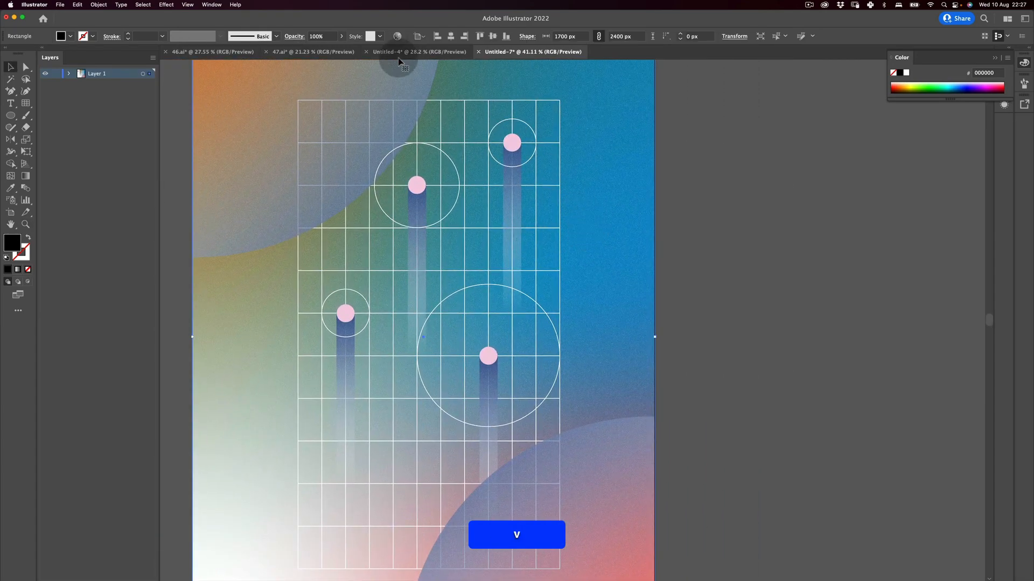
{"action": "left_click", "coordinate": [322, 36]}
{"action": "type", "text": "50"}
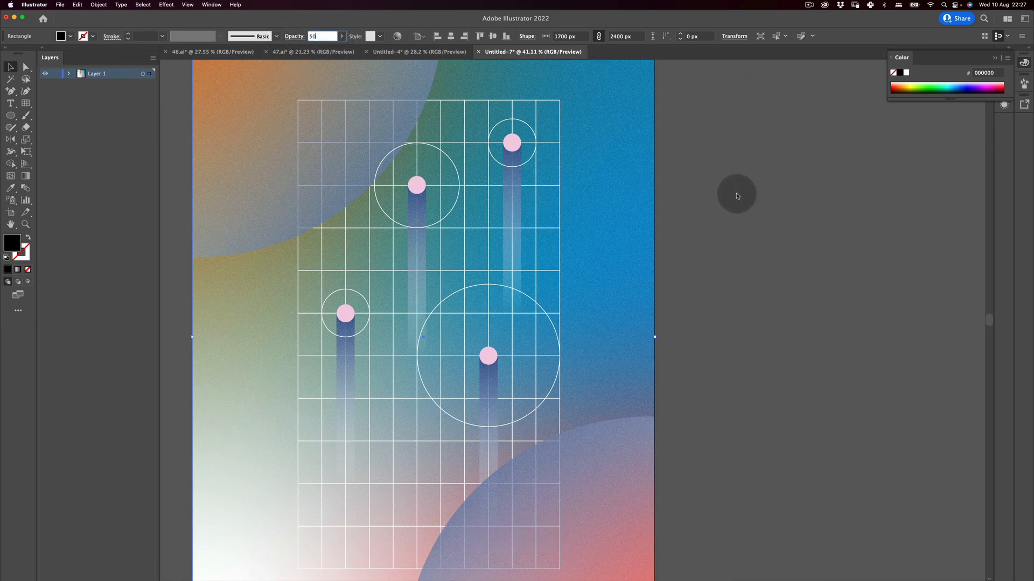
{"action": "type", "text": "v"}
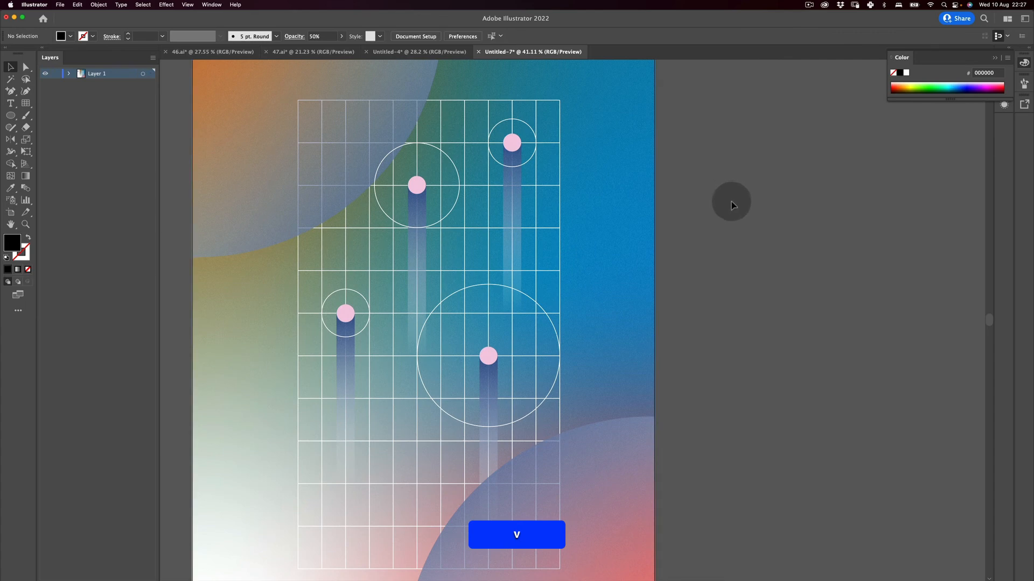
{"action": "key", "text": "super+space"}
{"action": "left_click_drag", "start_coordinate": [731, 201], "coordinate": [522, 270]}
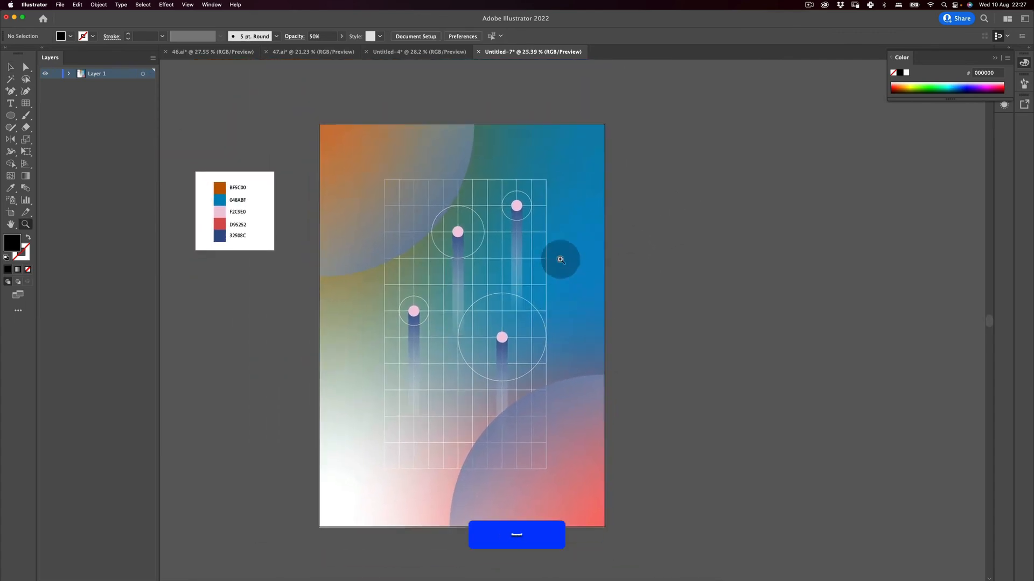
{"action": "left_click", "coordinate": [547, 232]}
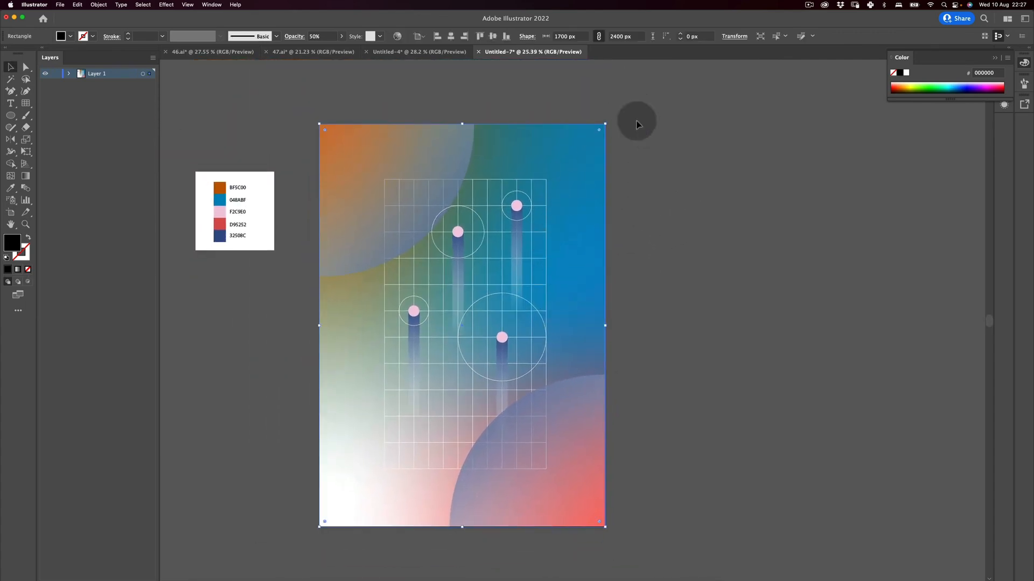
{"action": "left_click_drag", "start_coordinate": [405, 536], "coordinate": [652, 89]}
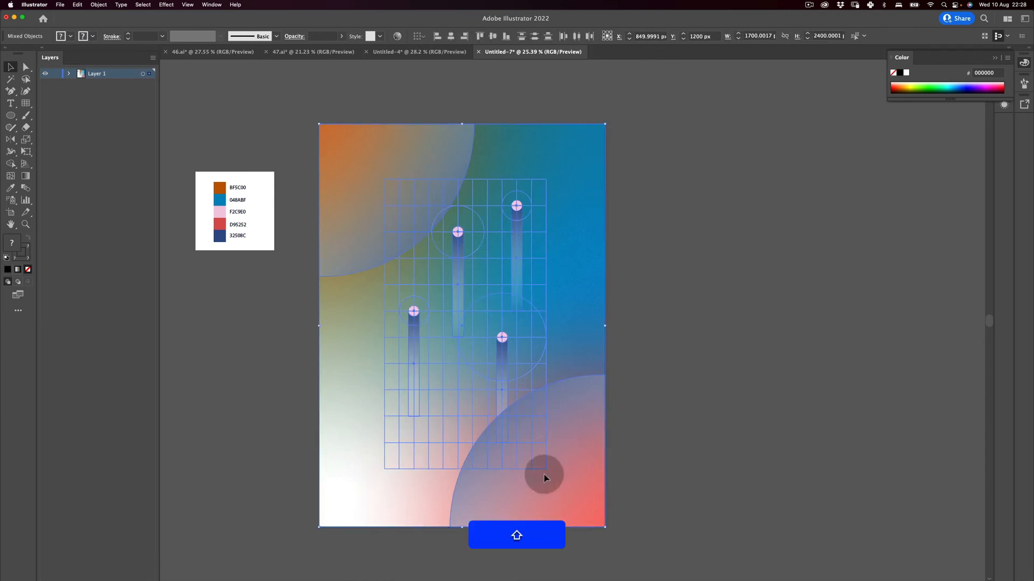
{"action": "left_click", "coordinate": [450, 456], "text": "shift"}
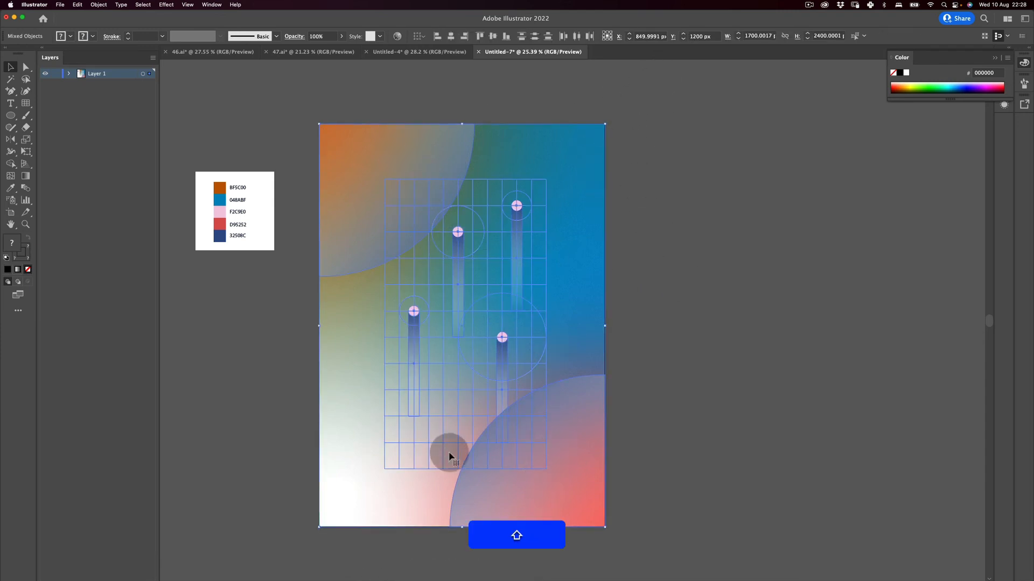
{"action": "left_click", "coordinate": [657, 94]}
Step: Lock the grain overlay, background and both corner quarter circles, and select the whole grid with its dots, bars and rings
{"action": "left_click", "coordinate": [579, 162]}
{"action": "key", "text": "super+2"}
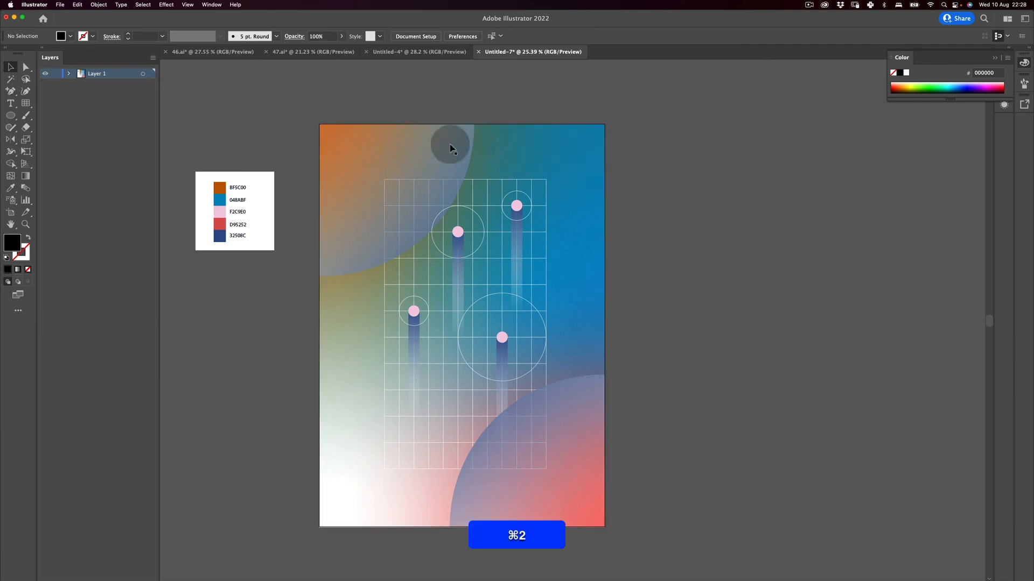
{"action": "left_click", "coordinate": [350, 186]}
{"action": "key", "text": "super+2"}
{"action": "left_click", "coordinate": [616, 455]}
{"action": "key", "text": "super+2"}
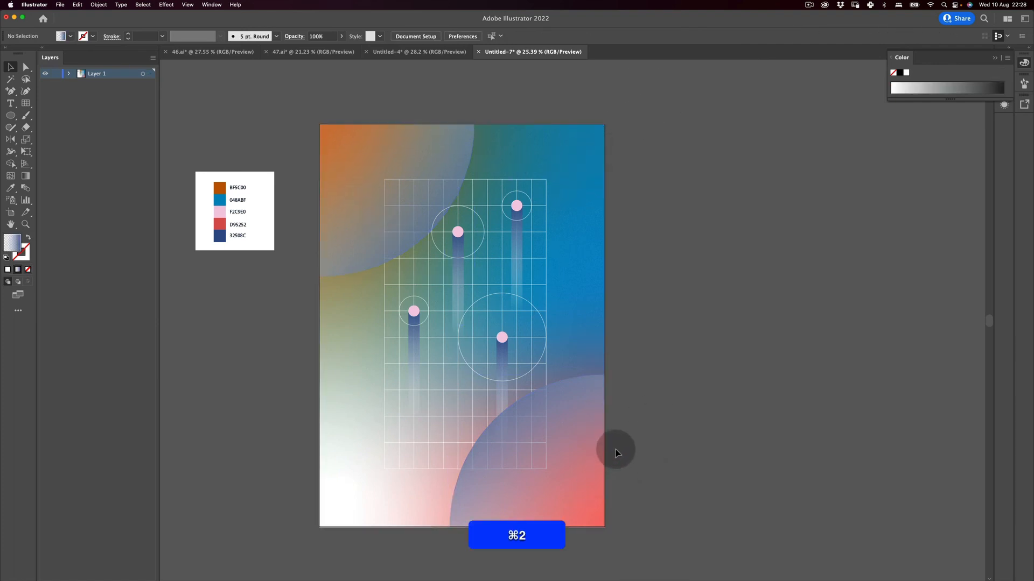
{"action": "left_click_drag", "start_coordinate": [627, 196], "coordinate": [397, 476]}
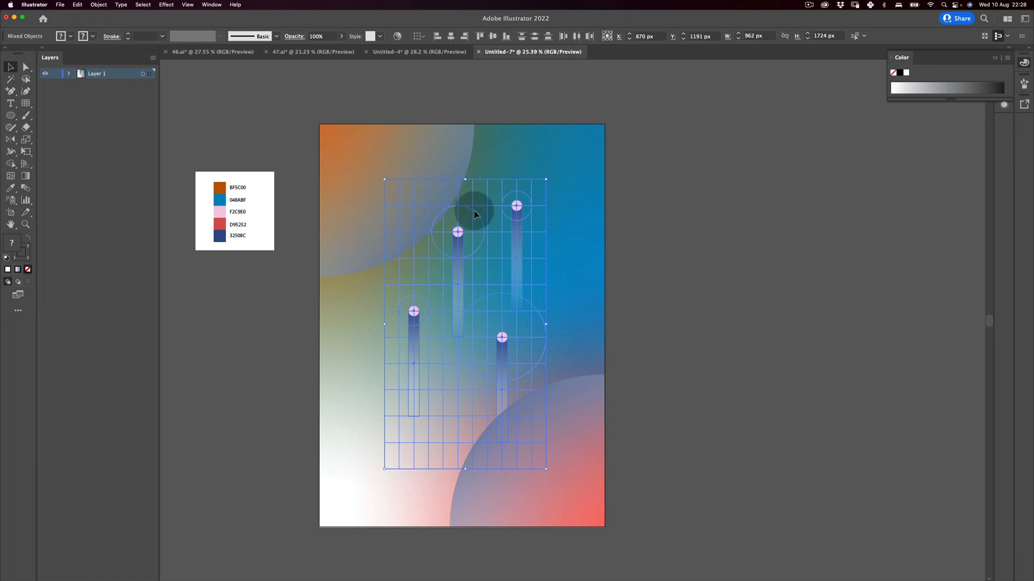
Step: Group the selected grid, dots, bars and rings, and center the group horizontally and vertically on the artboard
{"action": "right_click", "coordinate": [463, 222]}
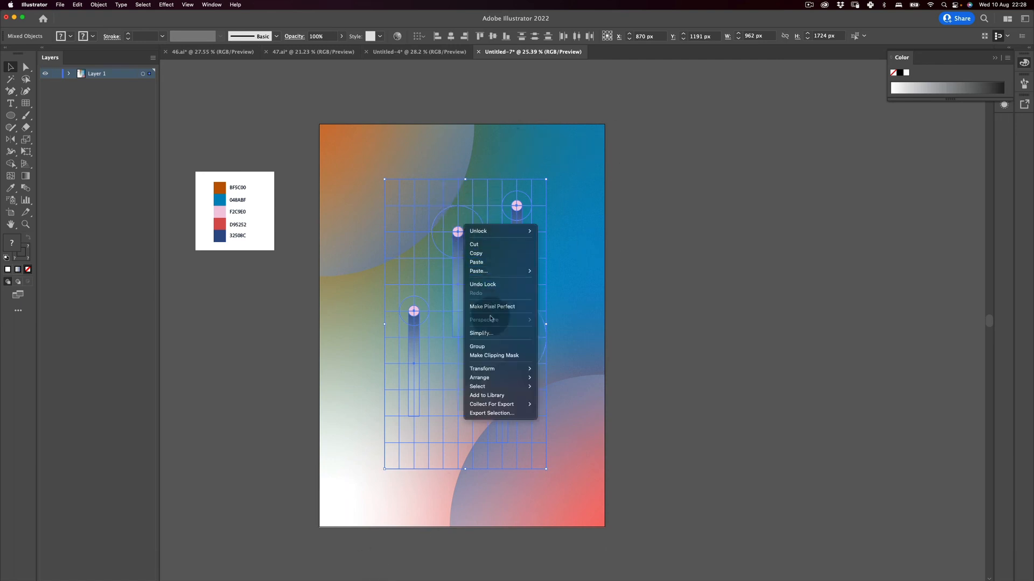
{"action": "left_click", "coordinate": [489, 349]}
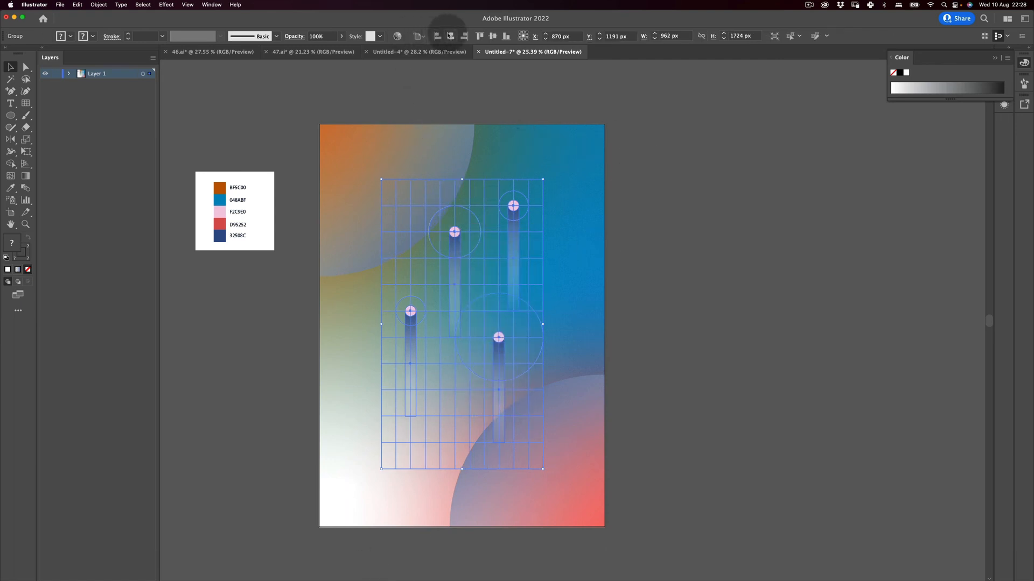
{"action": "left_click", "coordinate": [680, 212]}
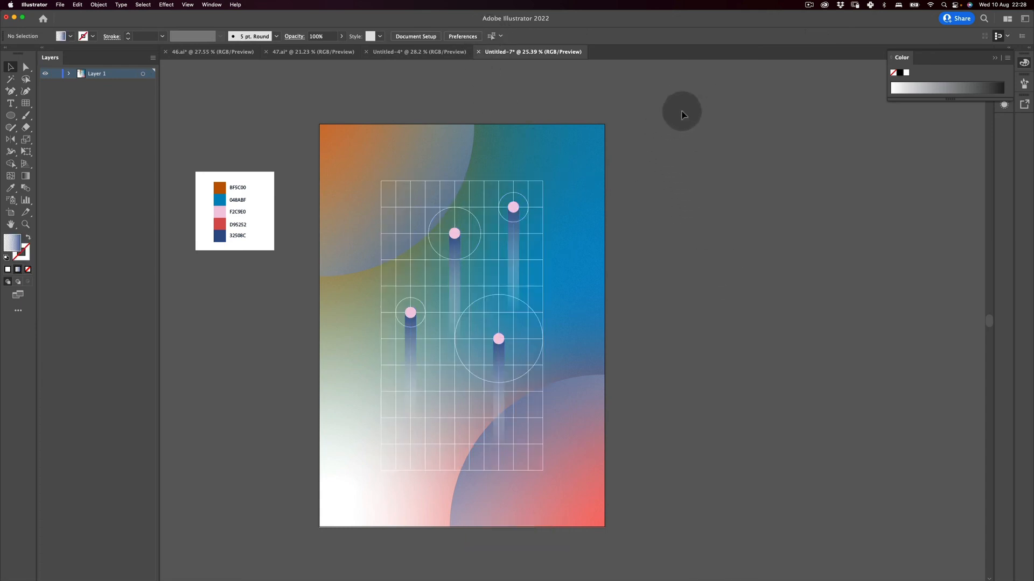
{"action": "key", "text": "super+a"}
{"action": "left_click", "coordinate": [652, 197]}
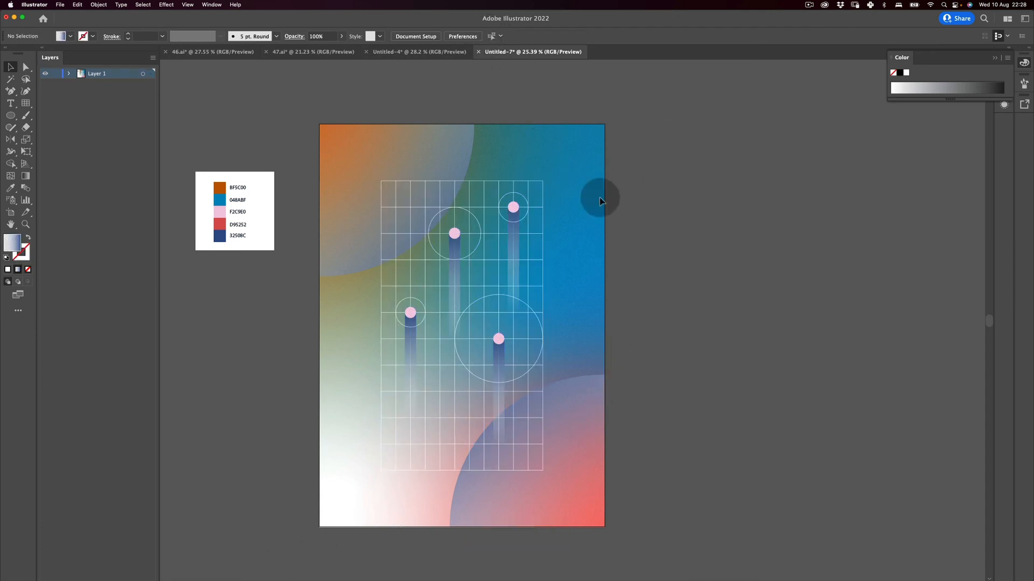
Step: Unlock the grain overlay, the lower-right quarter circle and the background rectangle
{"action": "right_click", "coordinate": [437, 144]}
{"action": "mouse_move", "coordinate": [455, 152]}
{"action": "left_click", "coordinate": [525, 153]}
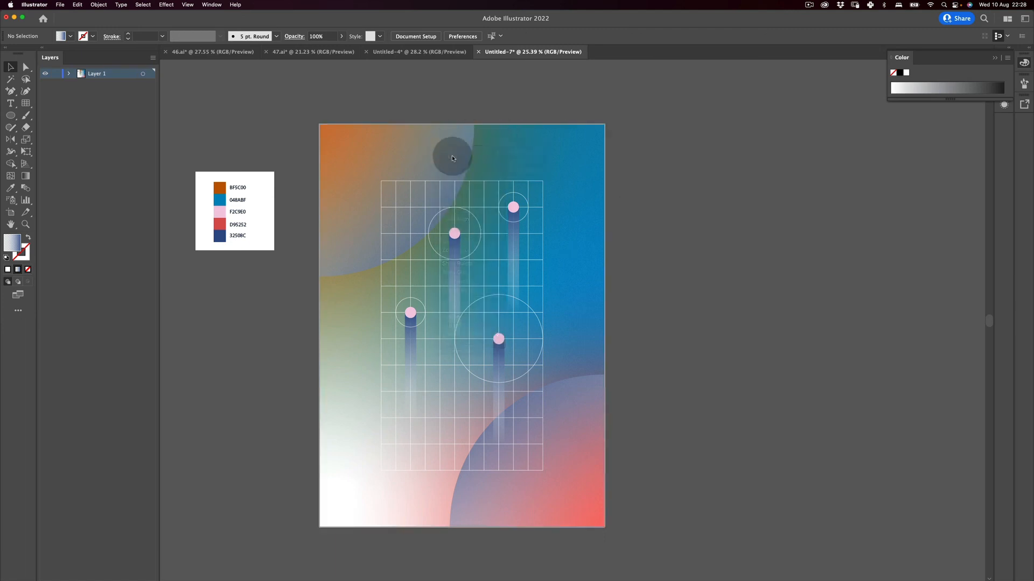
{"action": "right_click", "coordinate": [557, 327]}
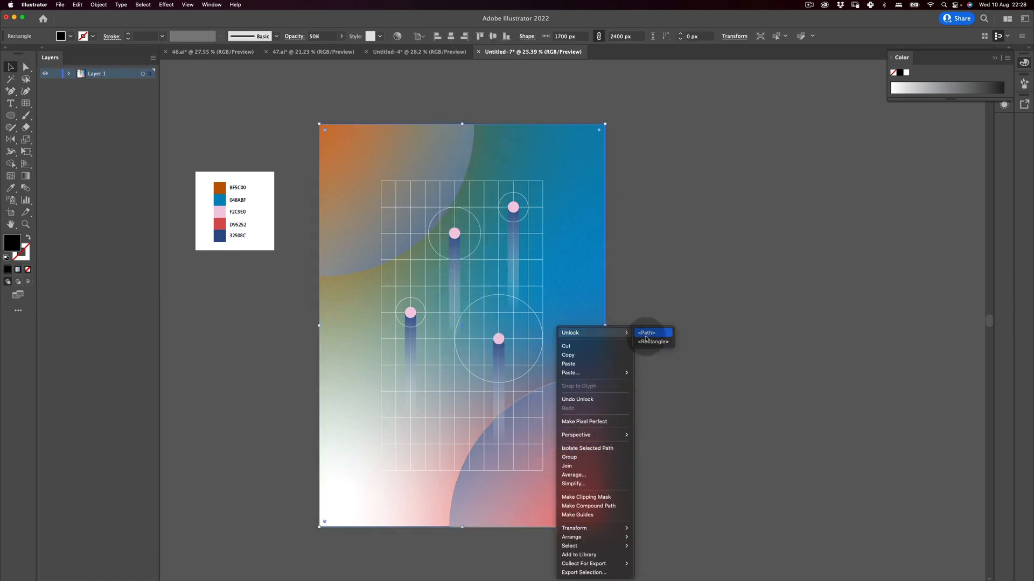
{"action": "left_click", "coordinate": [638, 333]}
{"action": "left_click", "coordinate": [669, 280]}
{"action": "right_click", "coordinate": [589, 434]}
{"action": "left_click", "coordinate": [628, 356]}
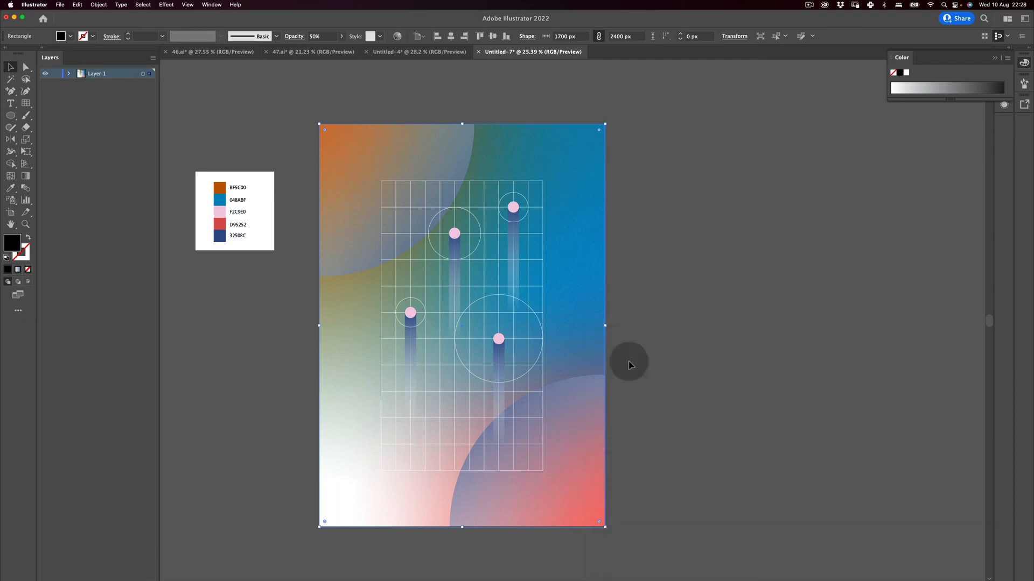
{"action": "right_click", "coordinate": [574, 428]}
{"action": "left_click", "coordinate": [666, 334]}
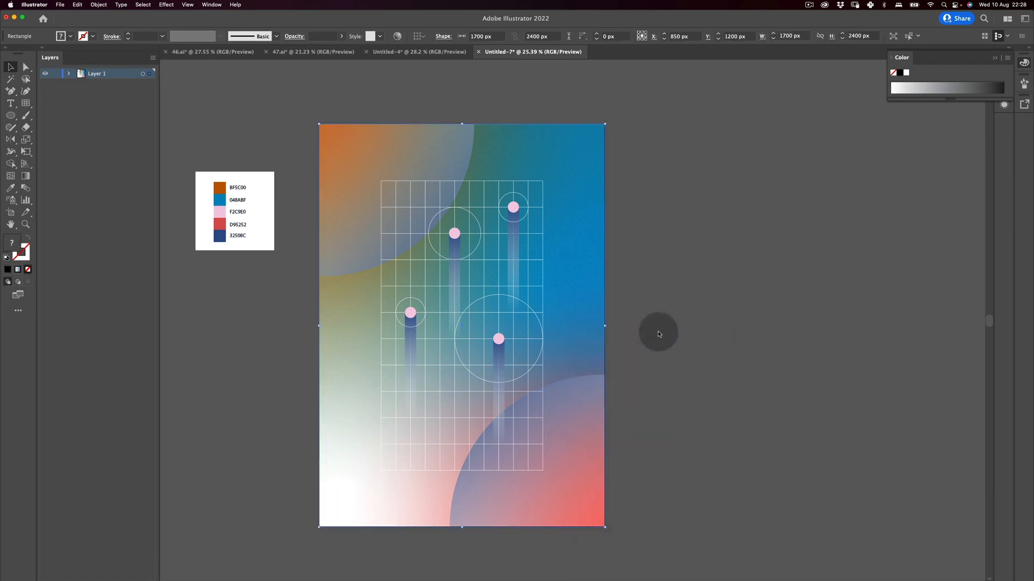
Step: Unlock the upper-left quarter circle and clear the selection
{"action": "left_click", "coordinate": [445, 161]}
{"action": "right_click", "coordinate": [424, 139]}
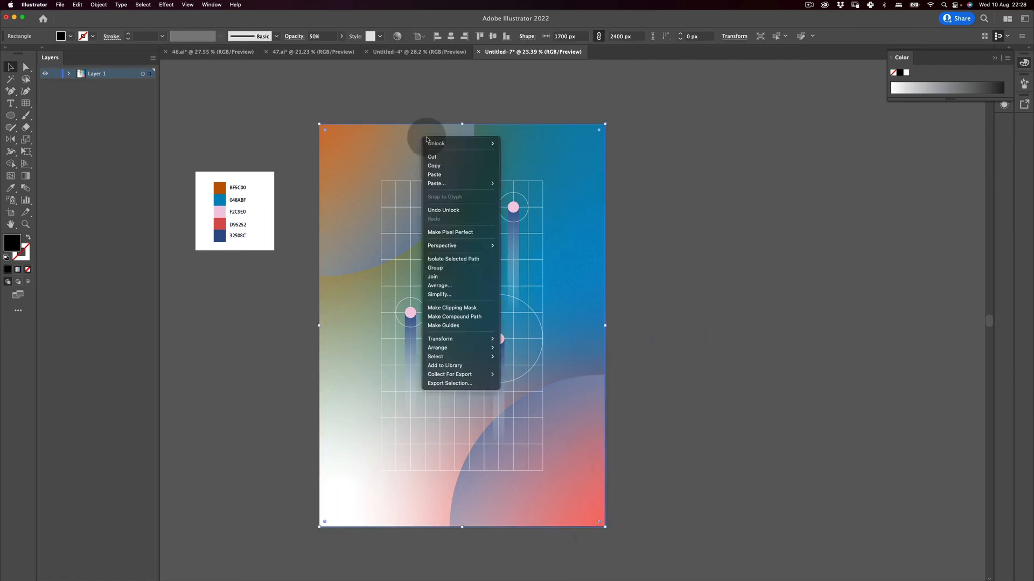
{"action": "mouse_move", "coordinate": [471, 145]}
{"action": "left_click", "coordinate": [514, 143]}
{"action": "left_click", "coordinate": [754, 192]}
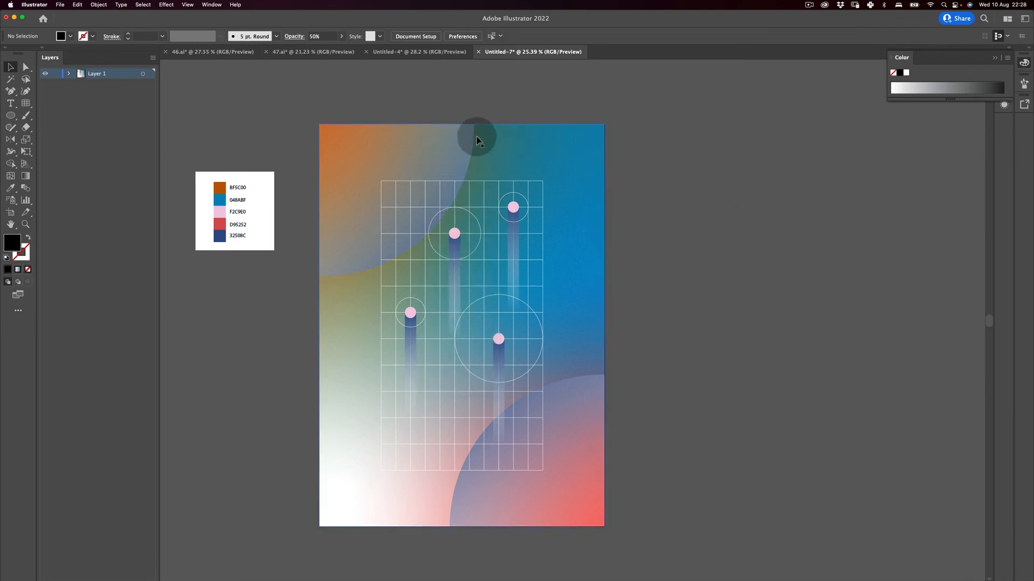
Step: Lock the grain overlay again and bring both corner quarter circles to the front
{"action": "left_click", "coordinate": [475, 145]}
{"action": "left_click", "coordinate": [538, 161], "text": "shift"}
{"action": "left_click", "coordinate": [458, 144], "text": "shift"}
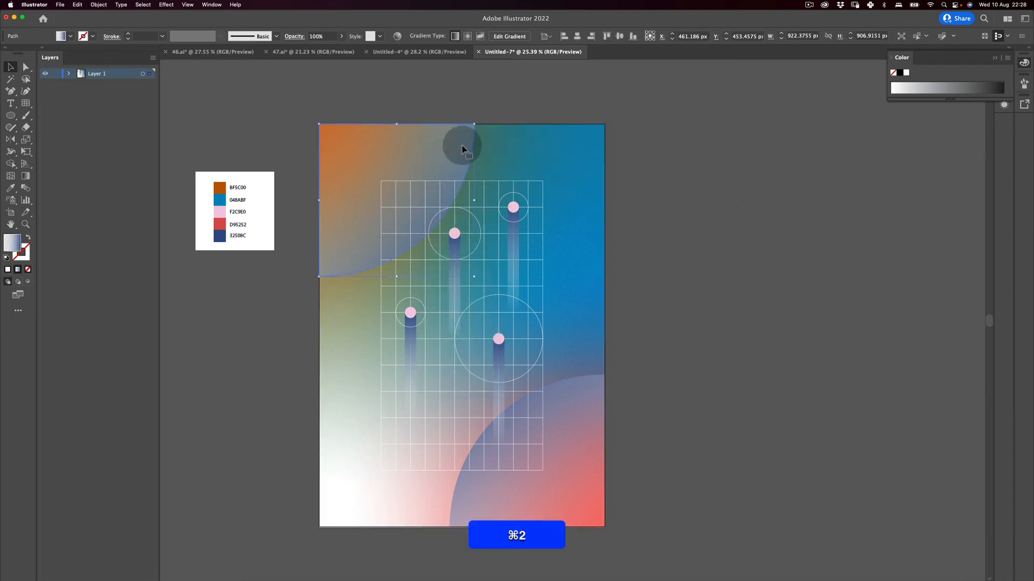
{"action": "left_click", "coordinate": [572, 446], "text": "shift"}
{"action": "key", "text": "super+shift+bracketright"}
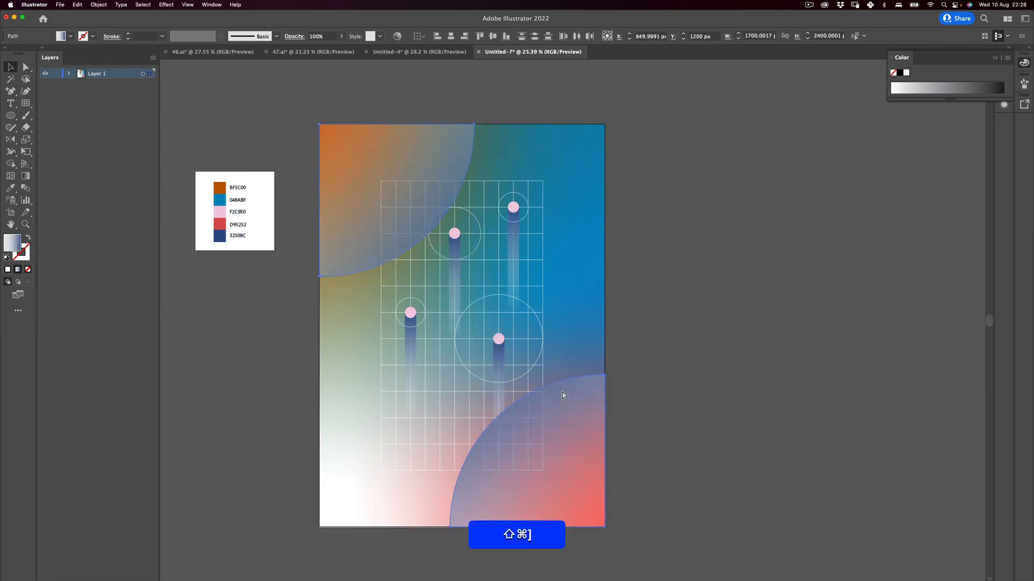
{"action": "left_click", "coordinate": [681, 269]}
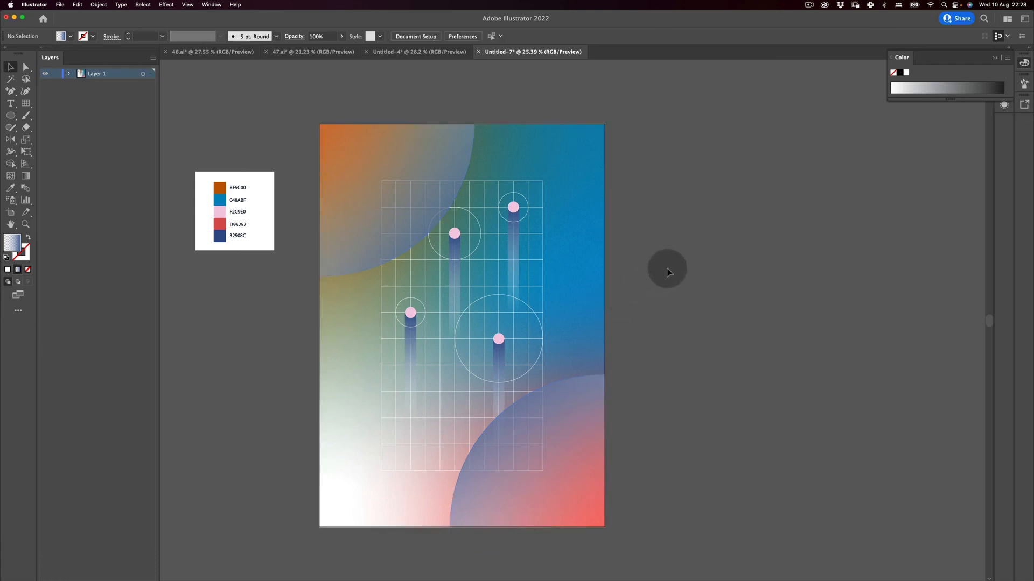
Step: Unlock the grain overlay and scale all the poster artwork down proportionally about its center, leaving a white margin on every side of the artboard
{"action": "left_click_drag", "start_coordinate": [667, 132], "coordinate": [283, 514]}
{"action": "right_click", "coordinate": [563, 138]}
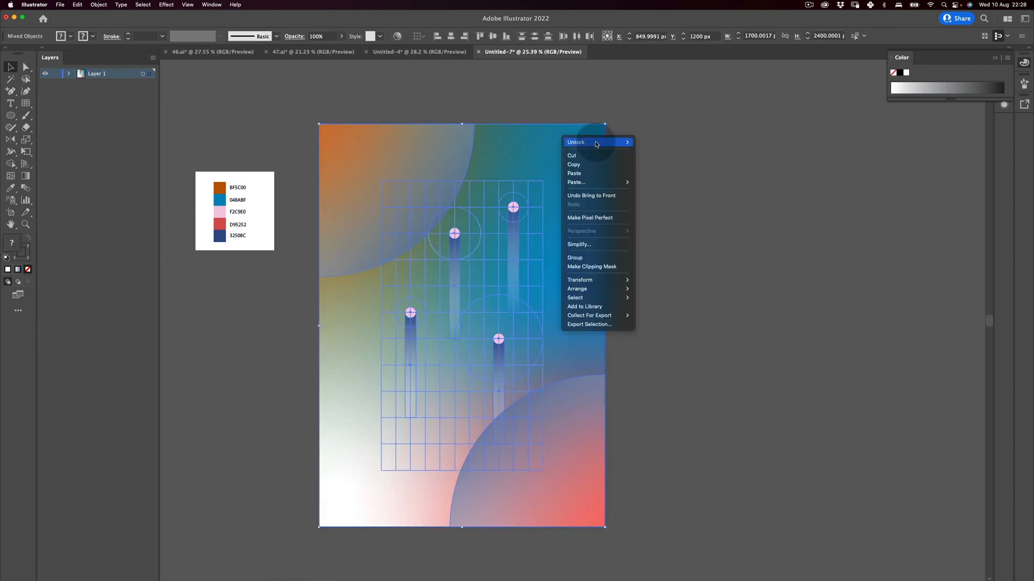
{"action": "left_click", "coordinate": [657, 143]}
{"action": "key", "text": "e"}
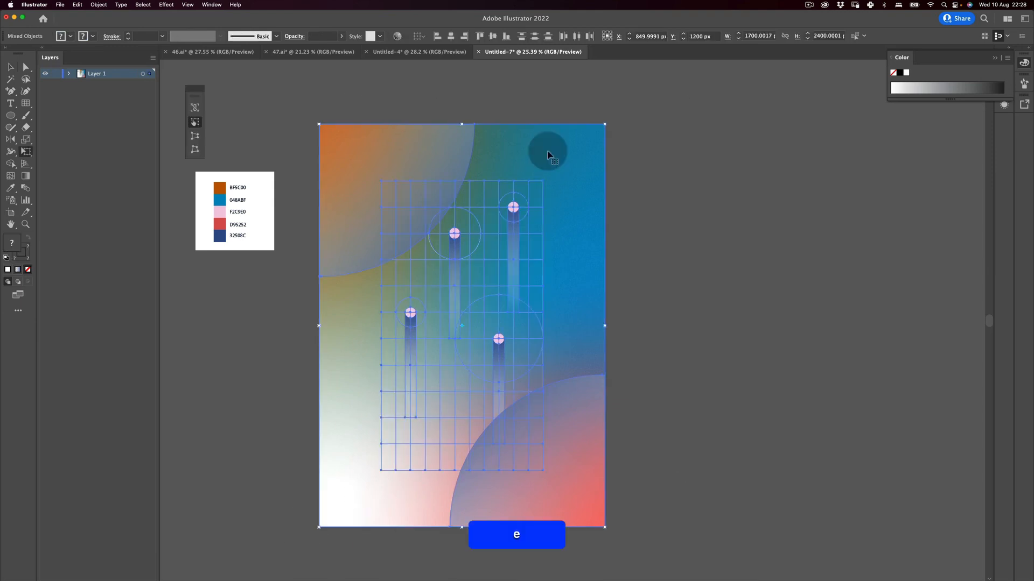
{"action": "left_click_drag", "start_coordinate": [604, 125], "coordinate": [444, 103]}
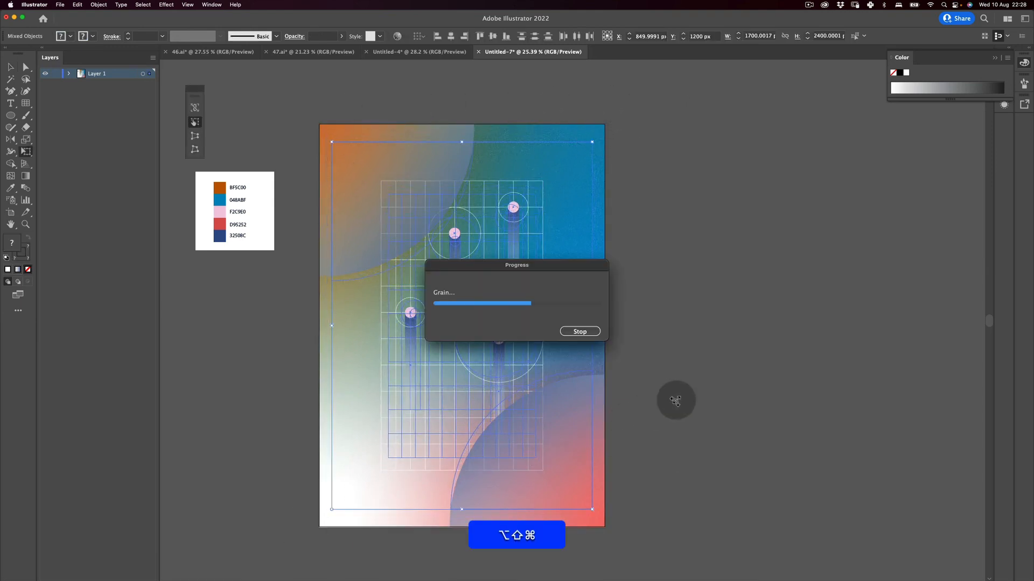
{"action": "left_click", "coordinate": [727, 464], "text": "super"}
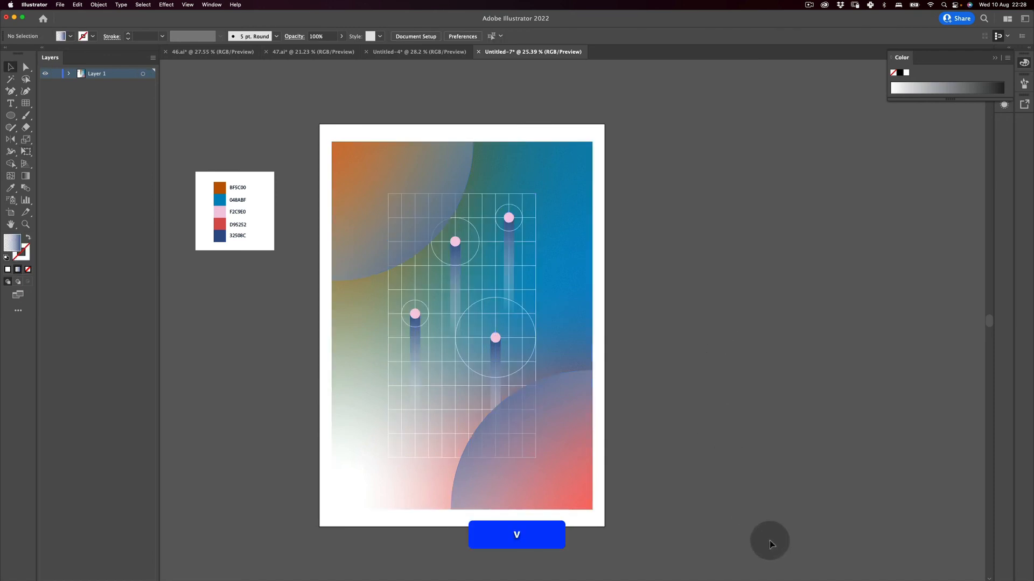